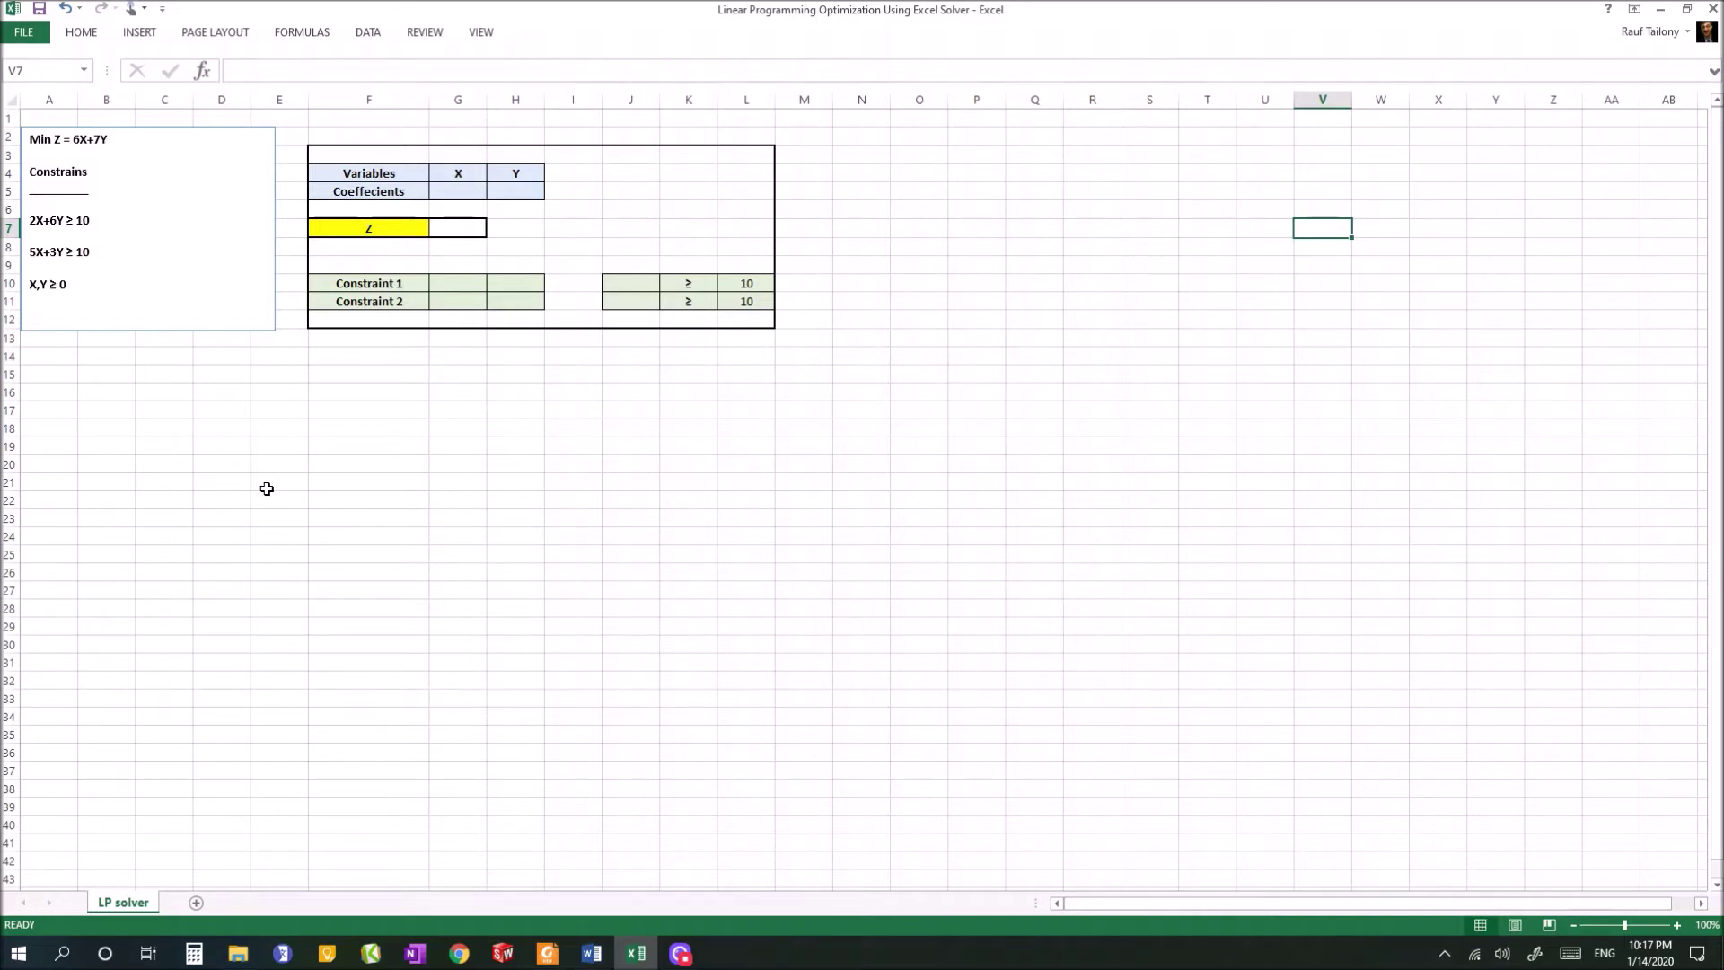
- Enable the Solver Add-in from Excel Options > Add-ins and confirm Solver appears under Data
click(29, 40)
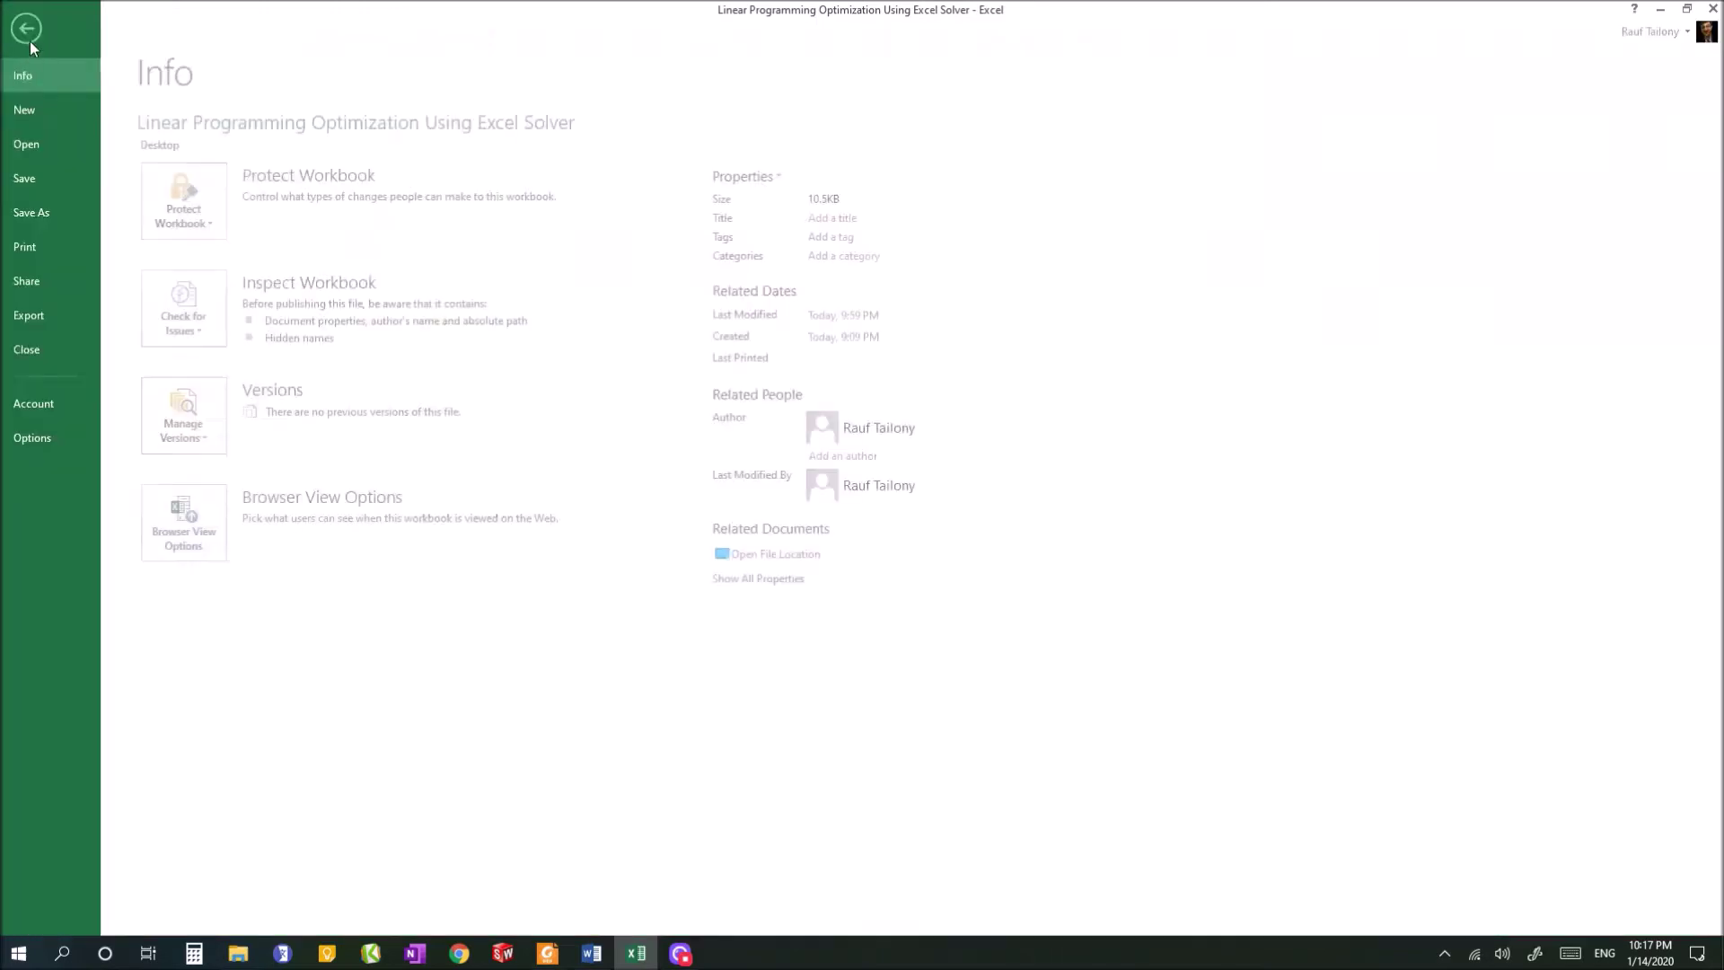
click(67, 436)
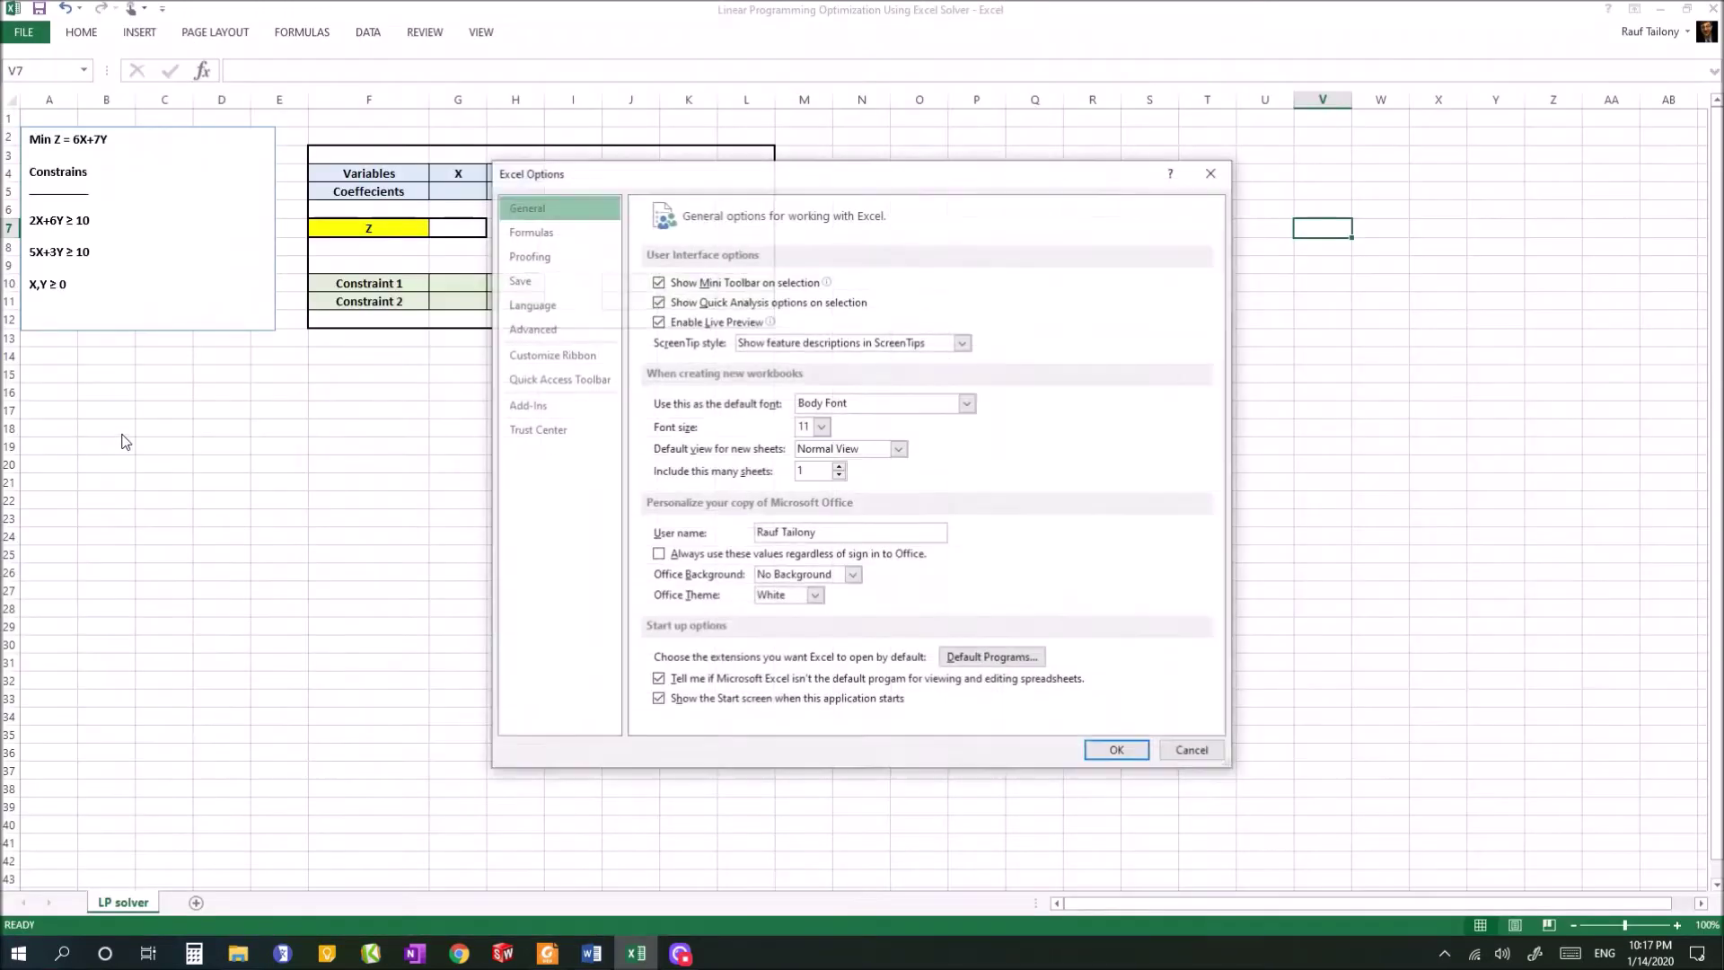
click(526, 405)
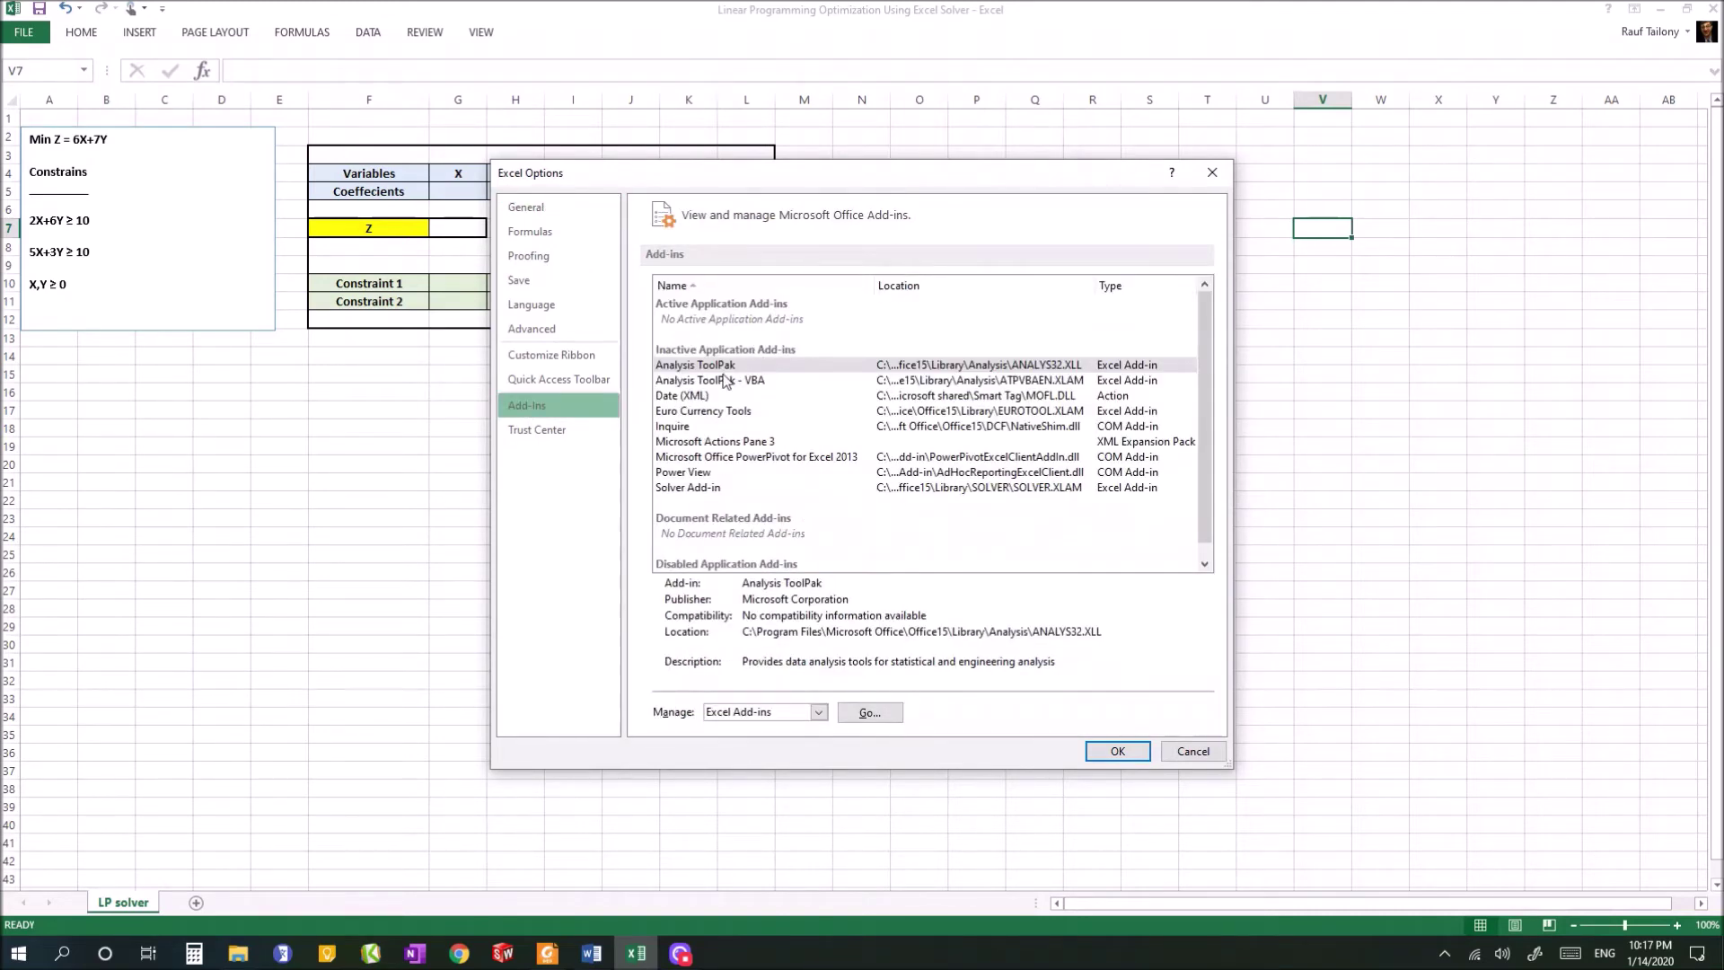
click(679, 489)
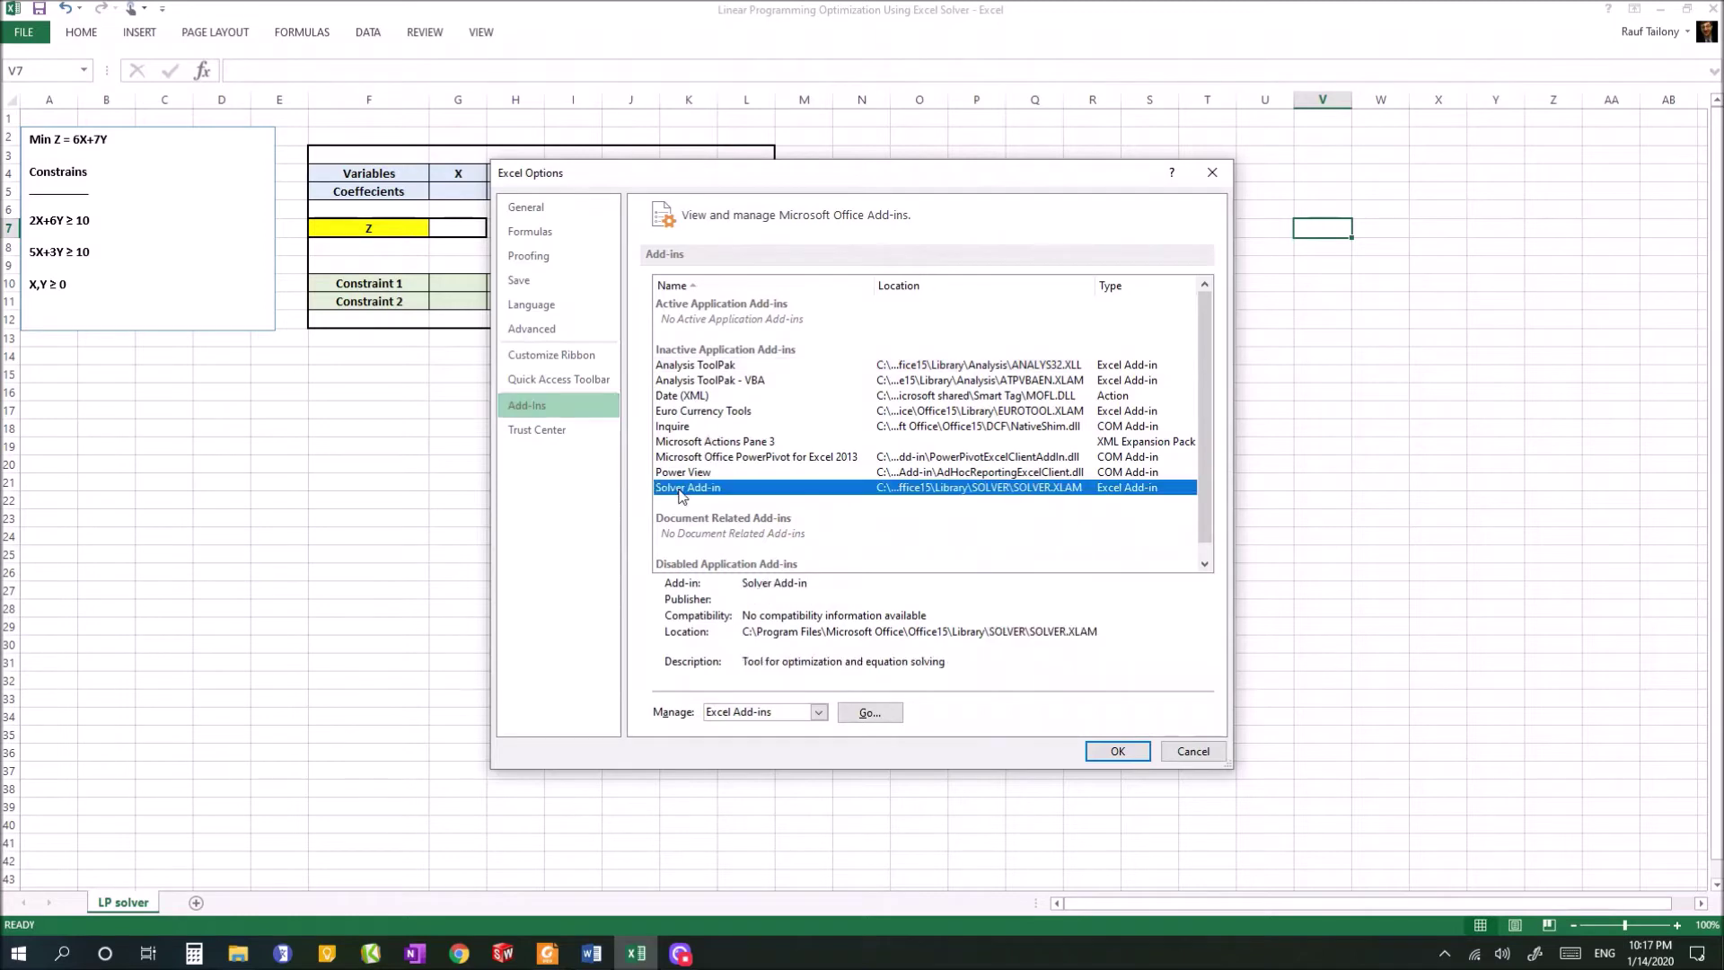
click(860, 710)
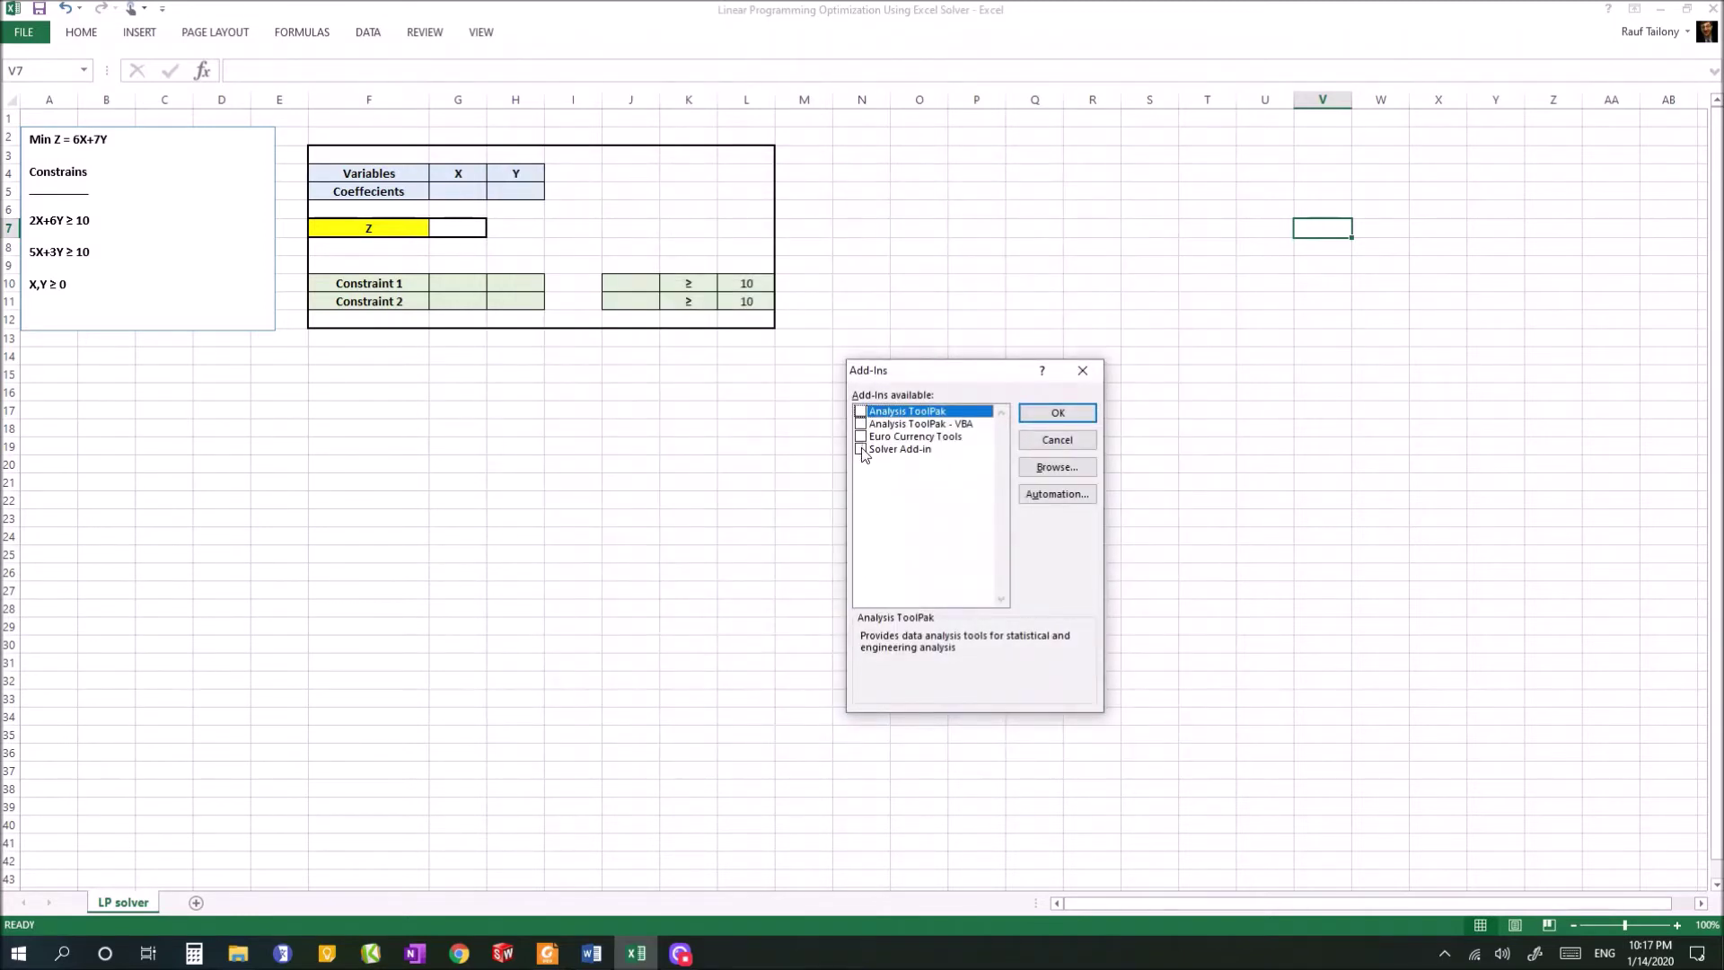
click(861, 450)
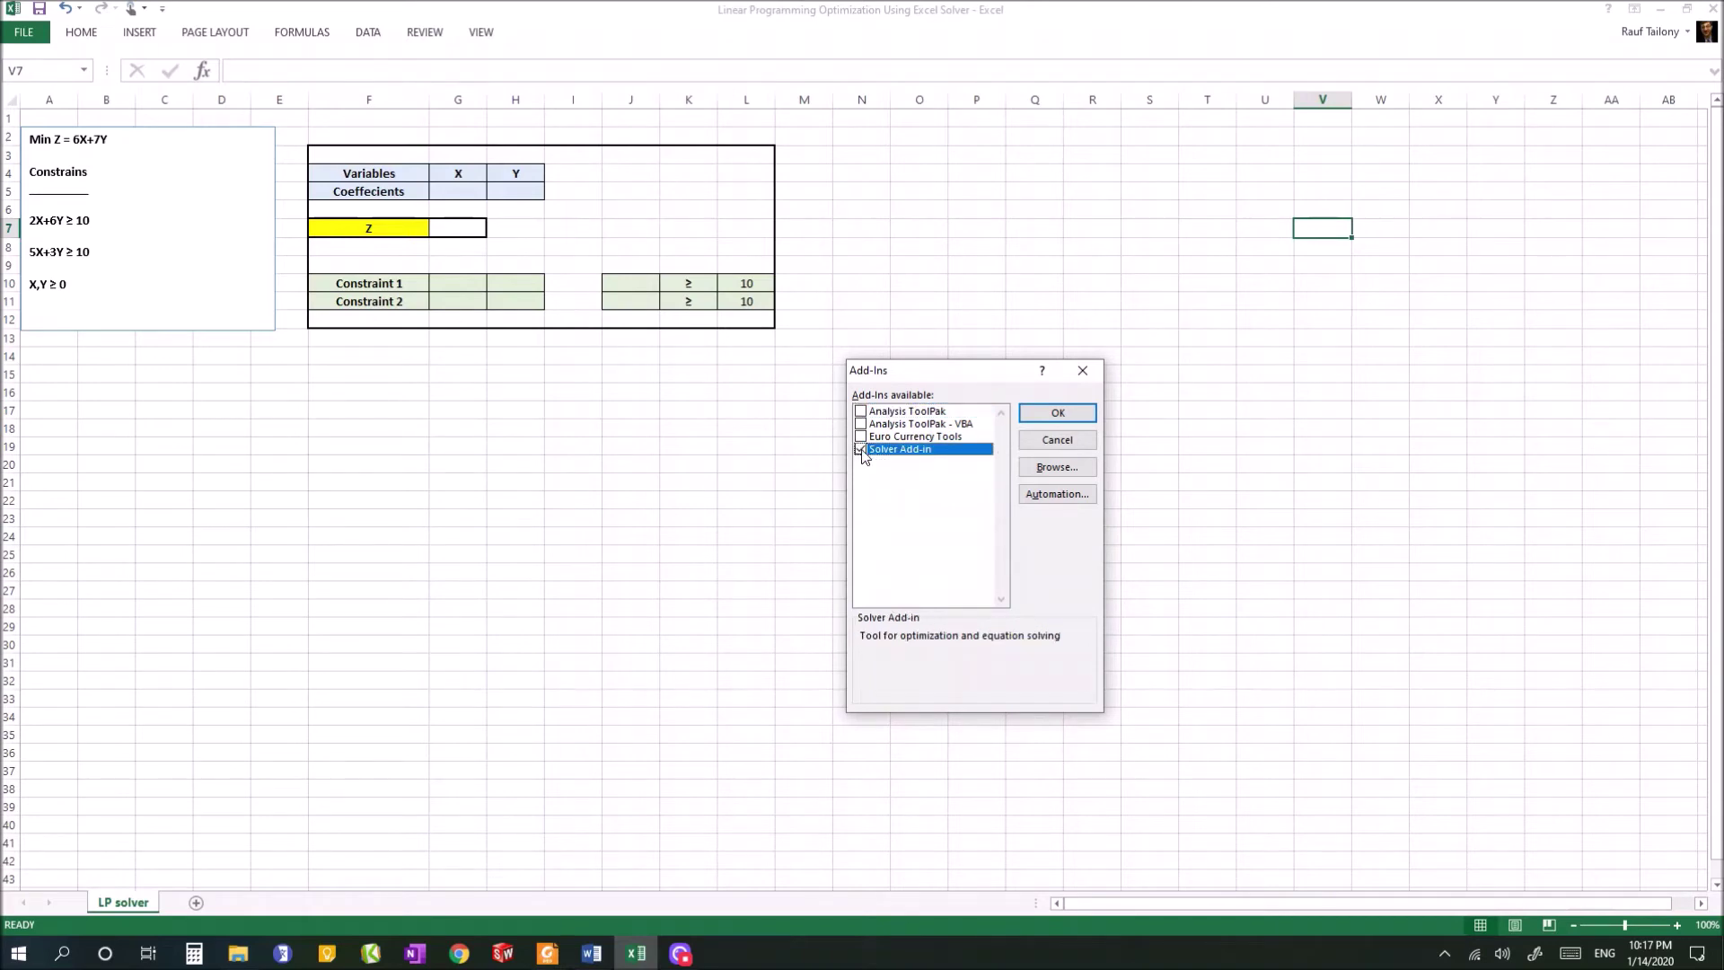
click(1029, 415)
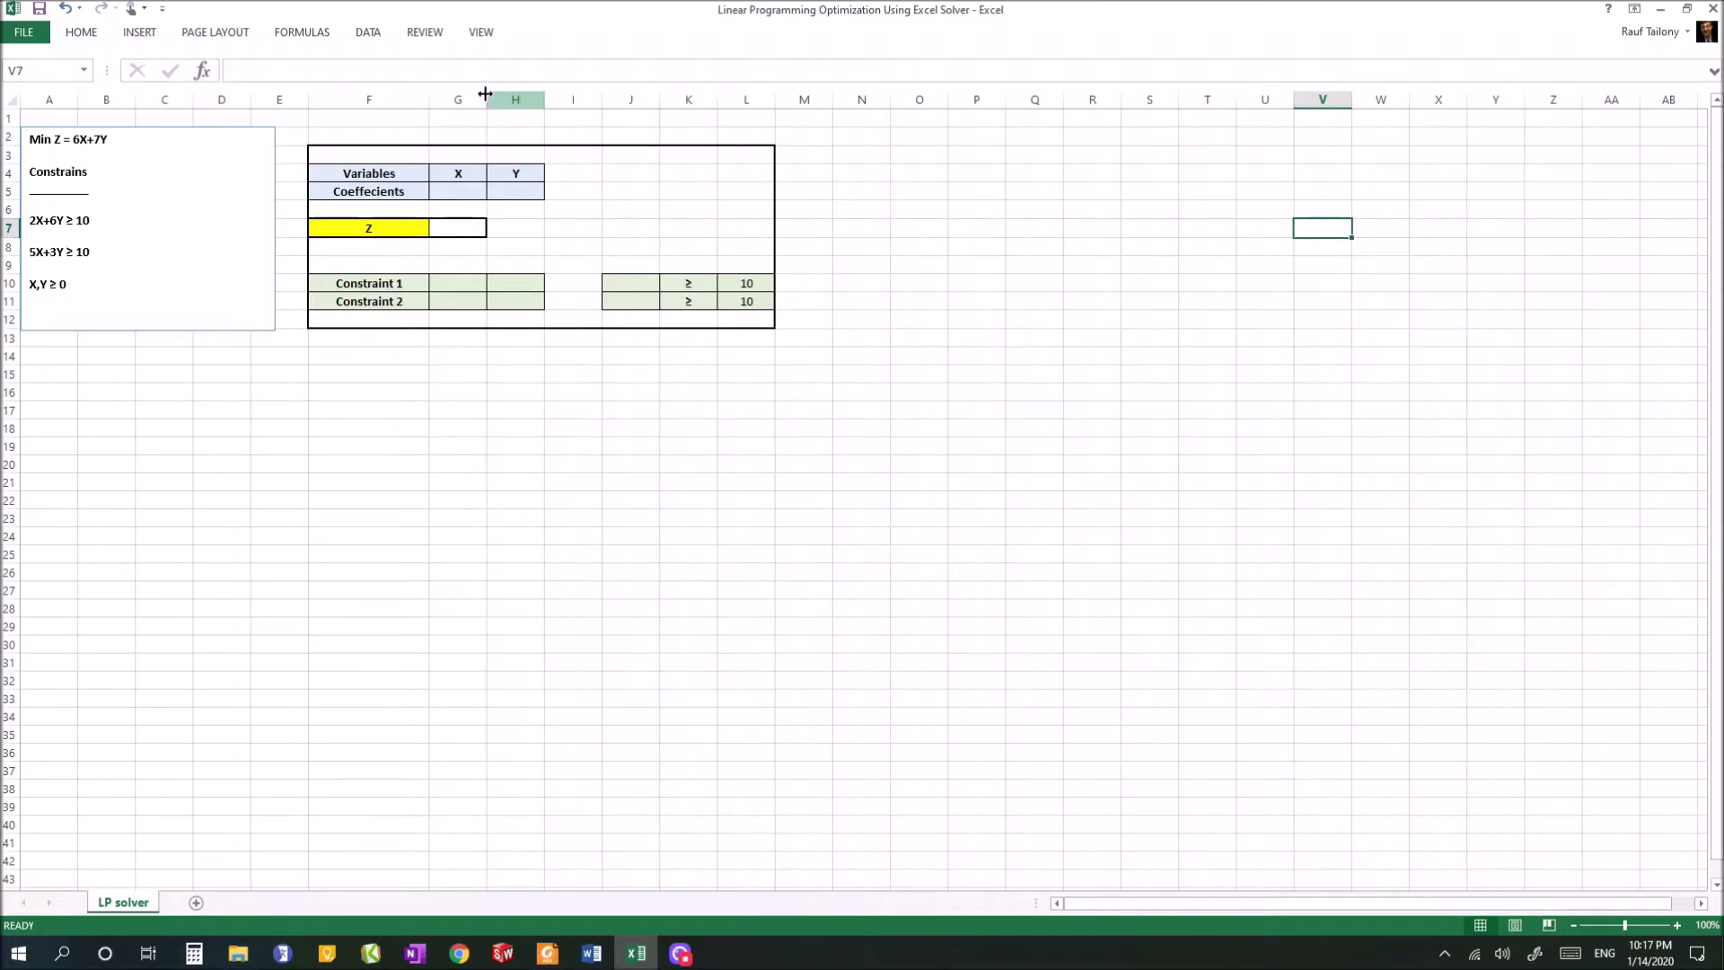
click(373, 34)
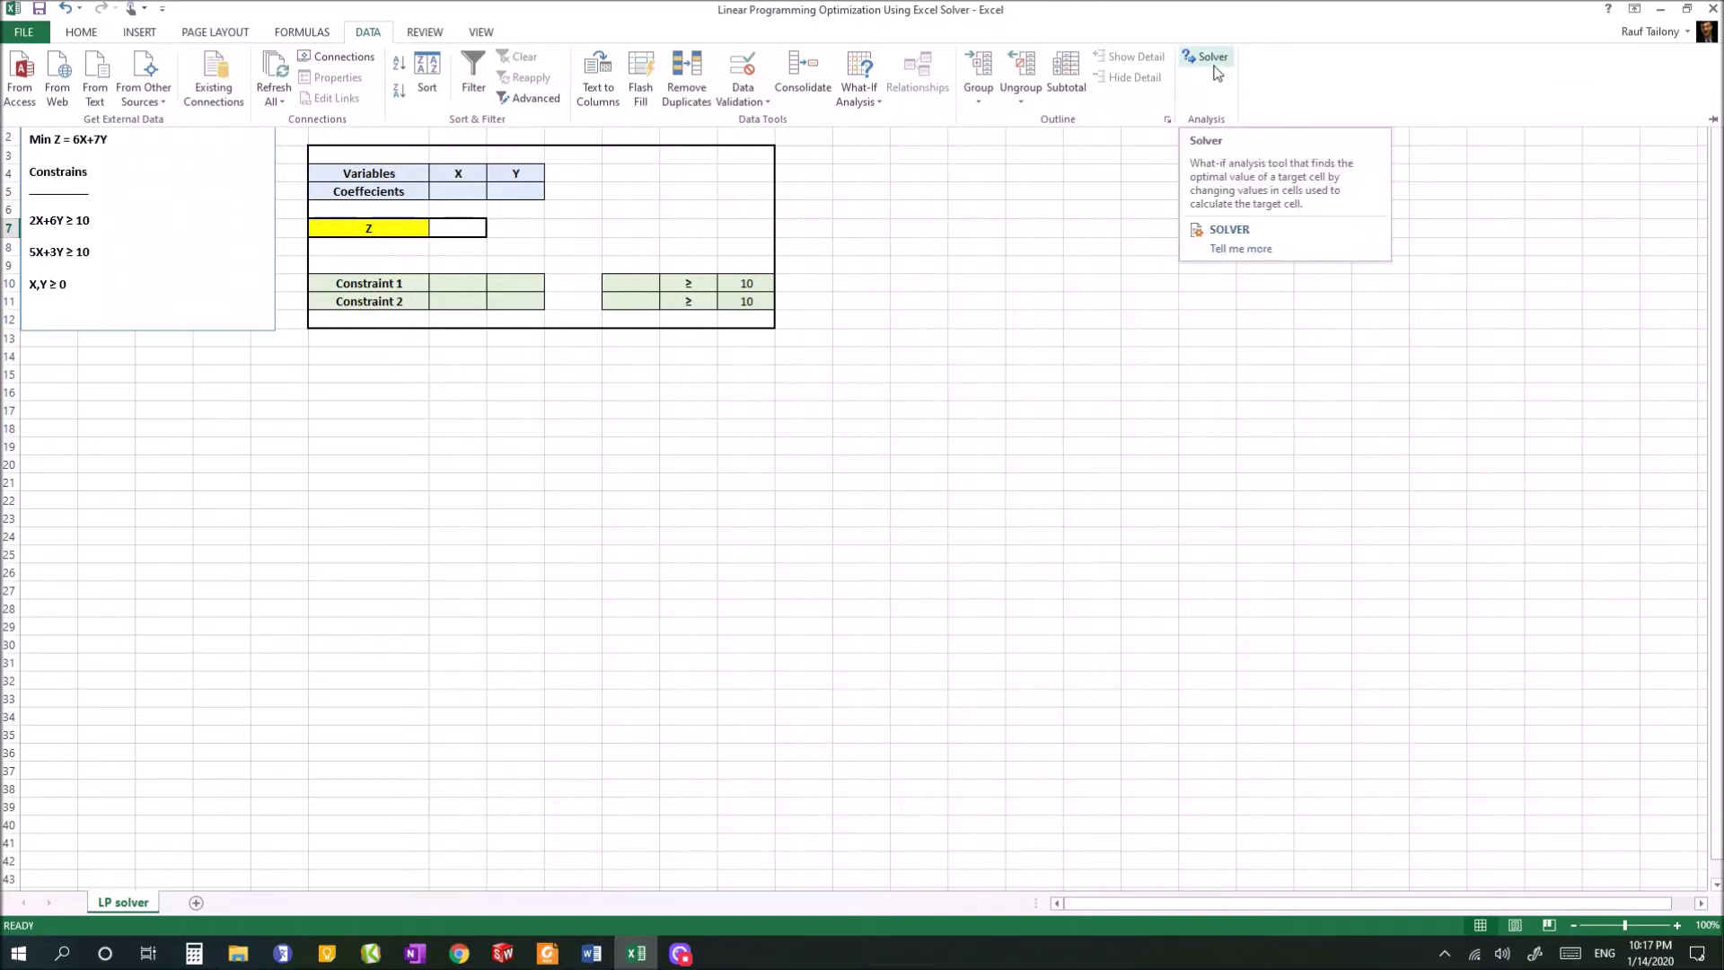
click(1029, 240)
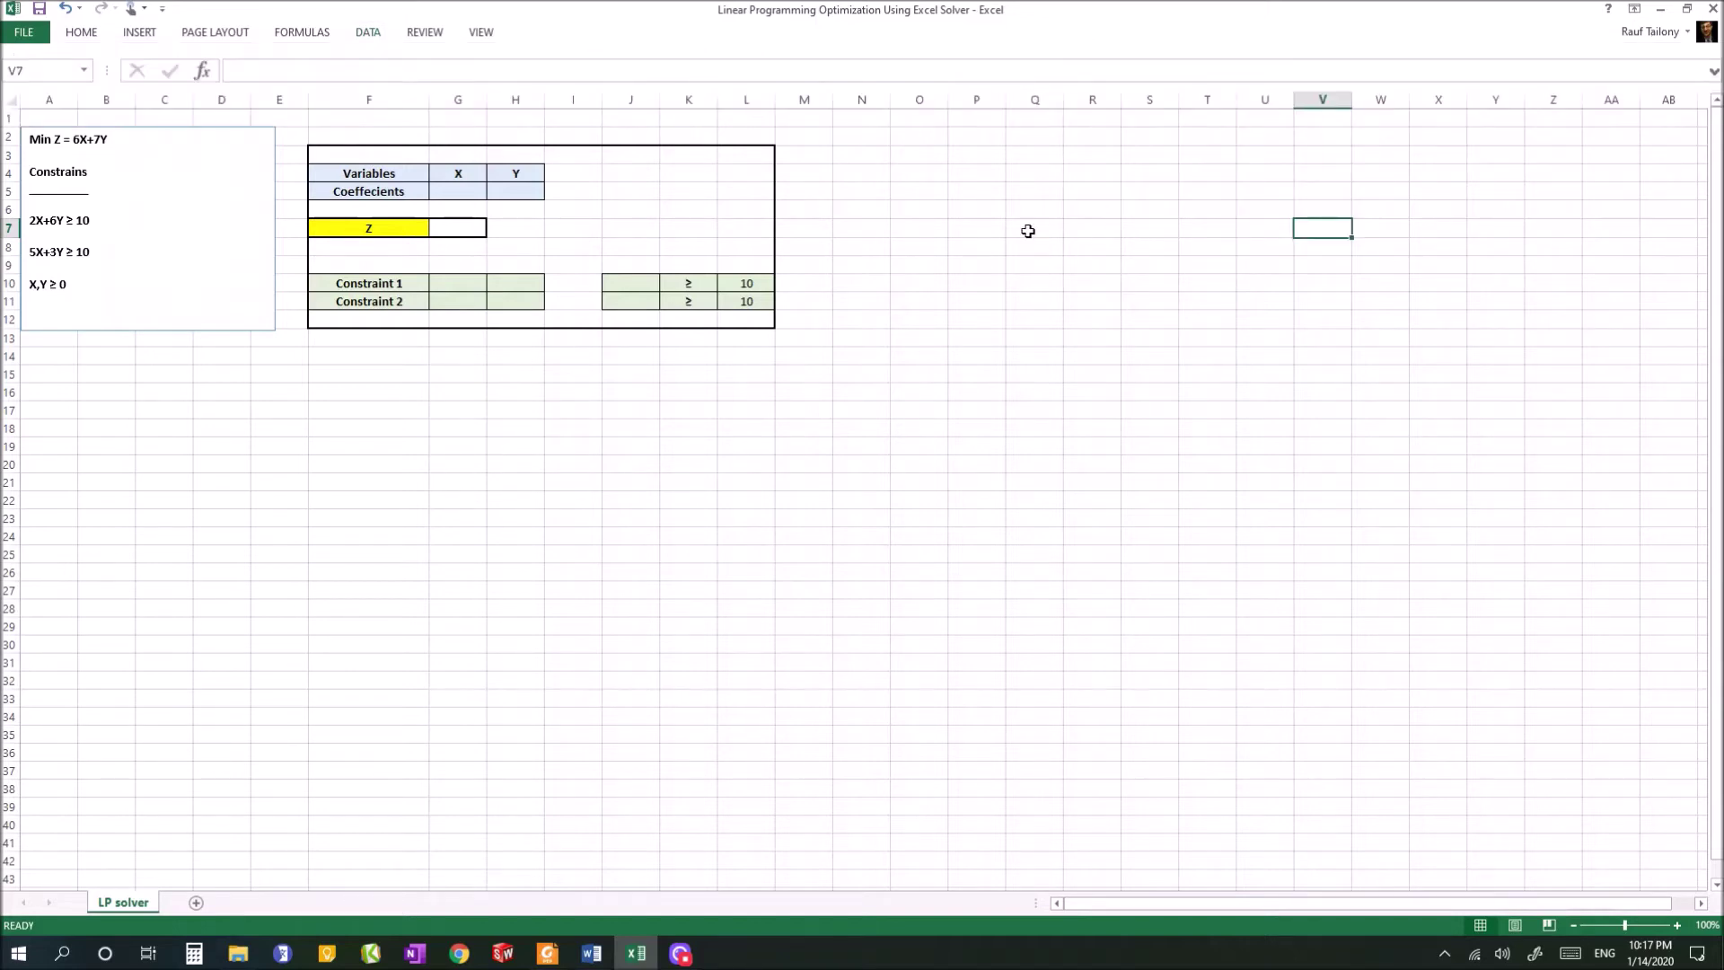
click(169, 238)
click(267, 424)
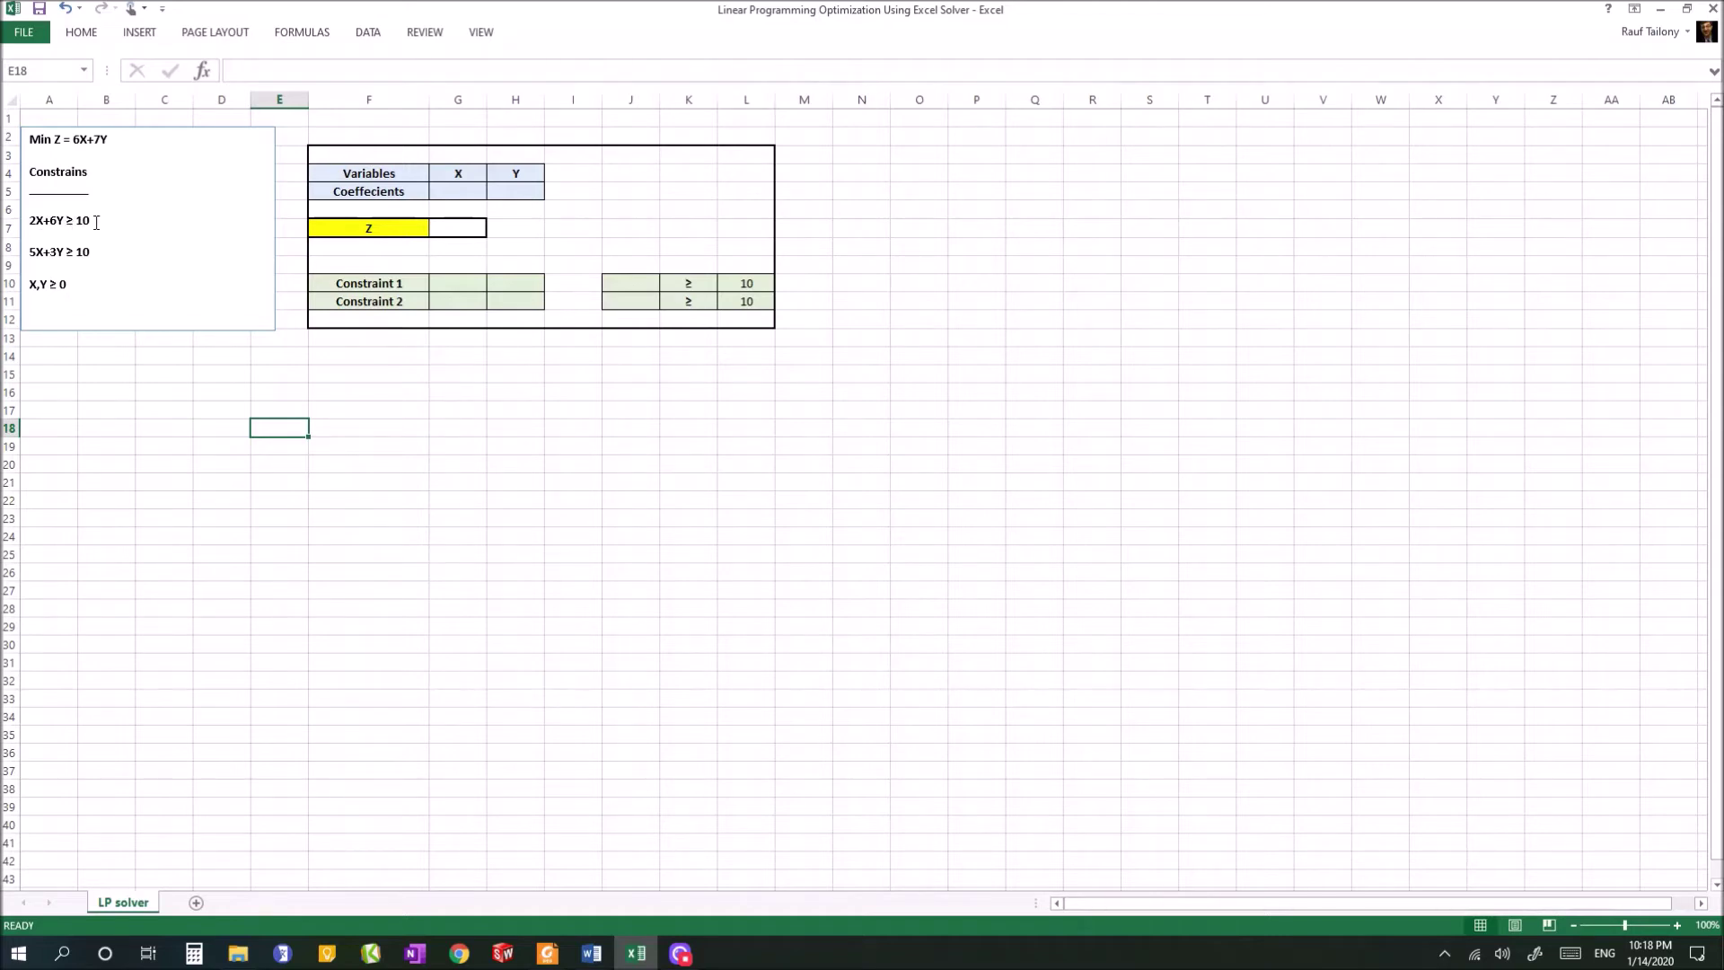
double_click(83, 221)
key(Escape)
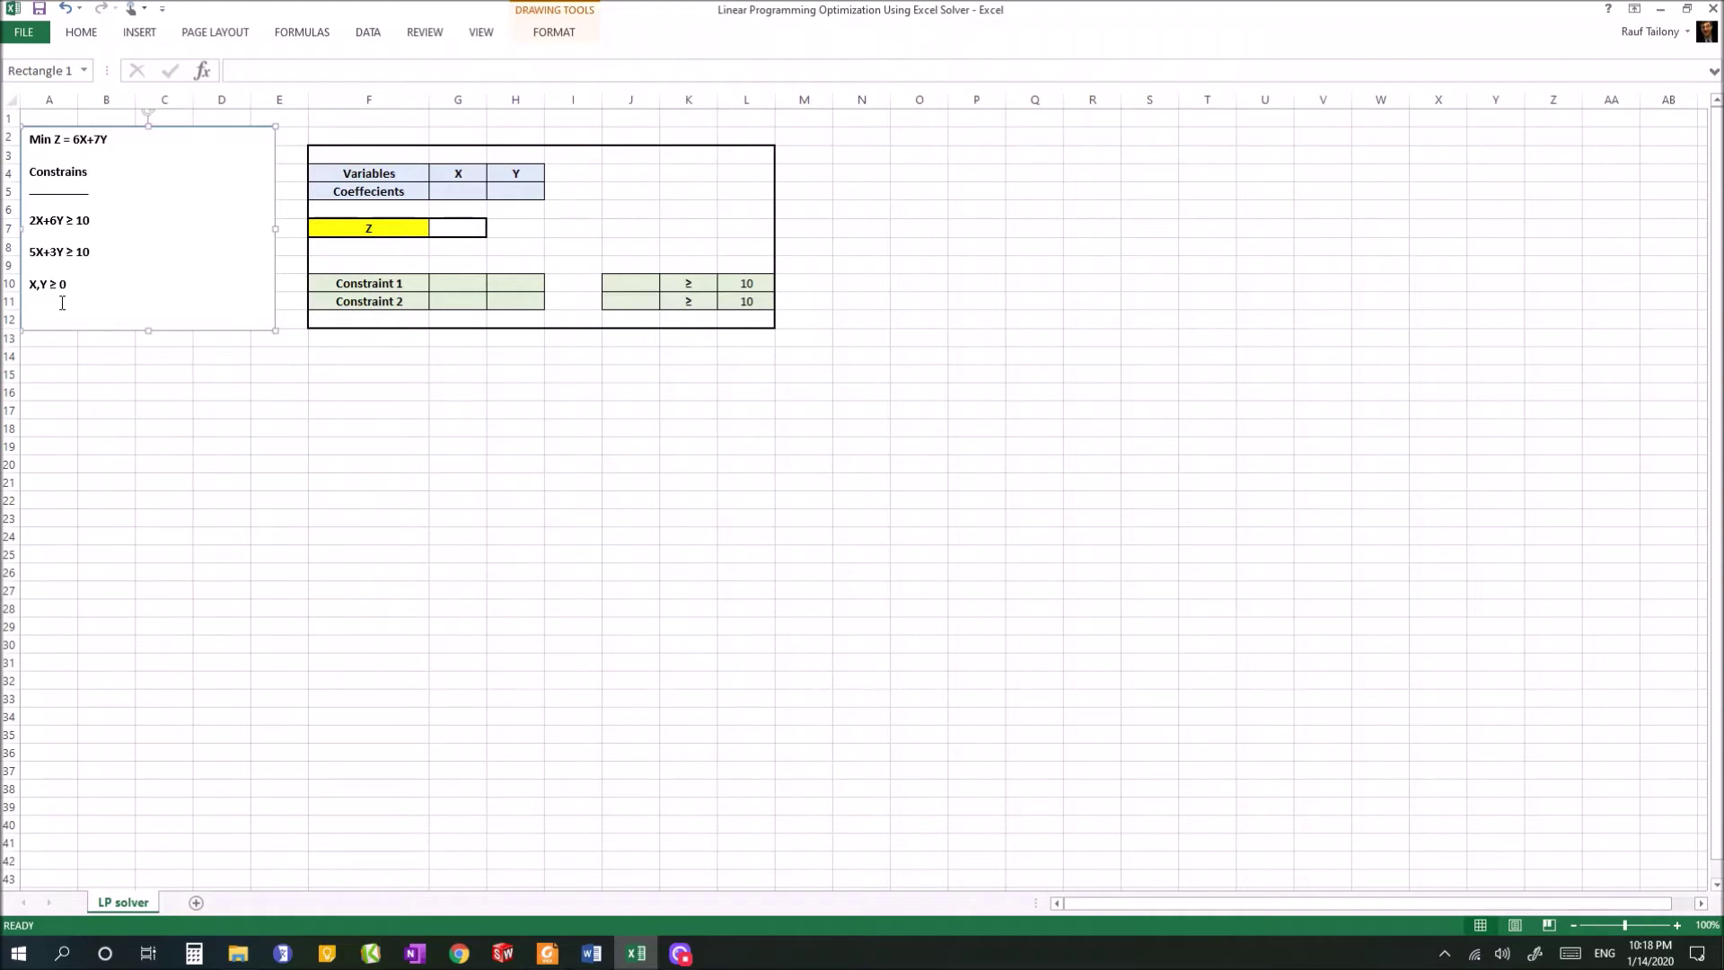
click(368, 173)
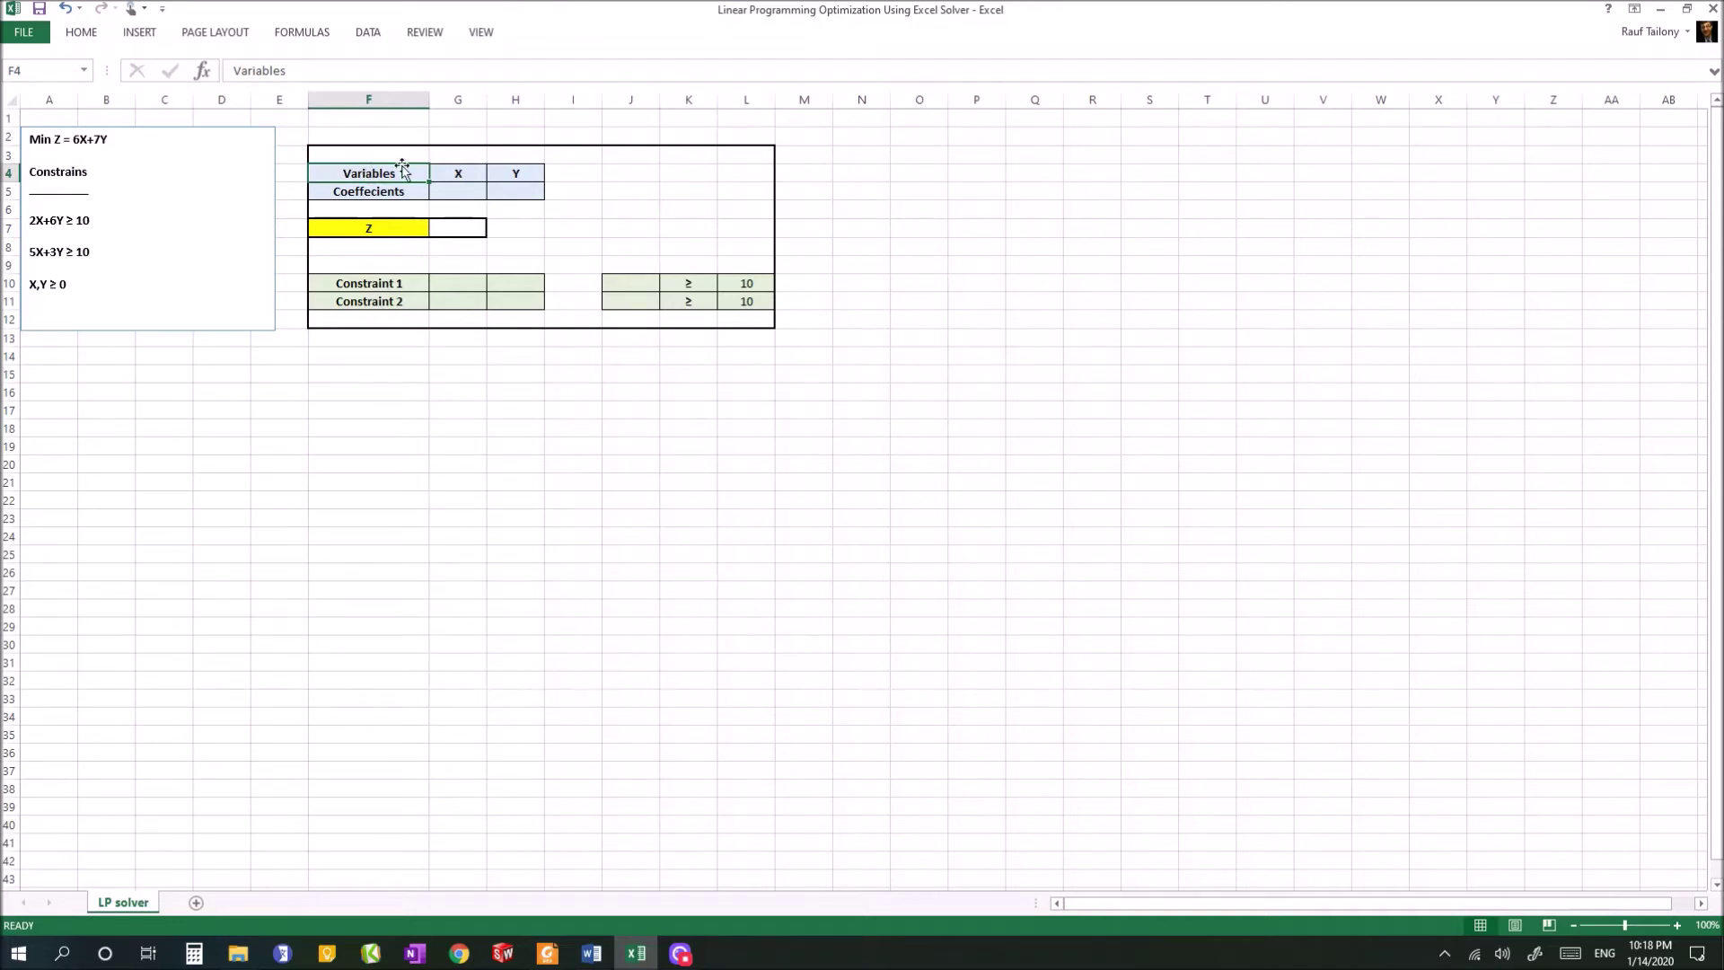
- Label G4 as X and enter starting values of 0 in G5 and H5
click(455, 175)
text(X)
click(520, 170)
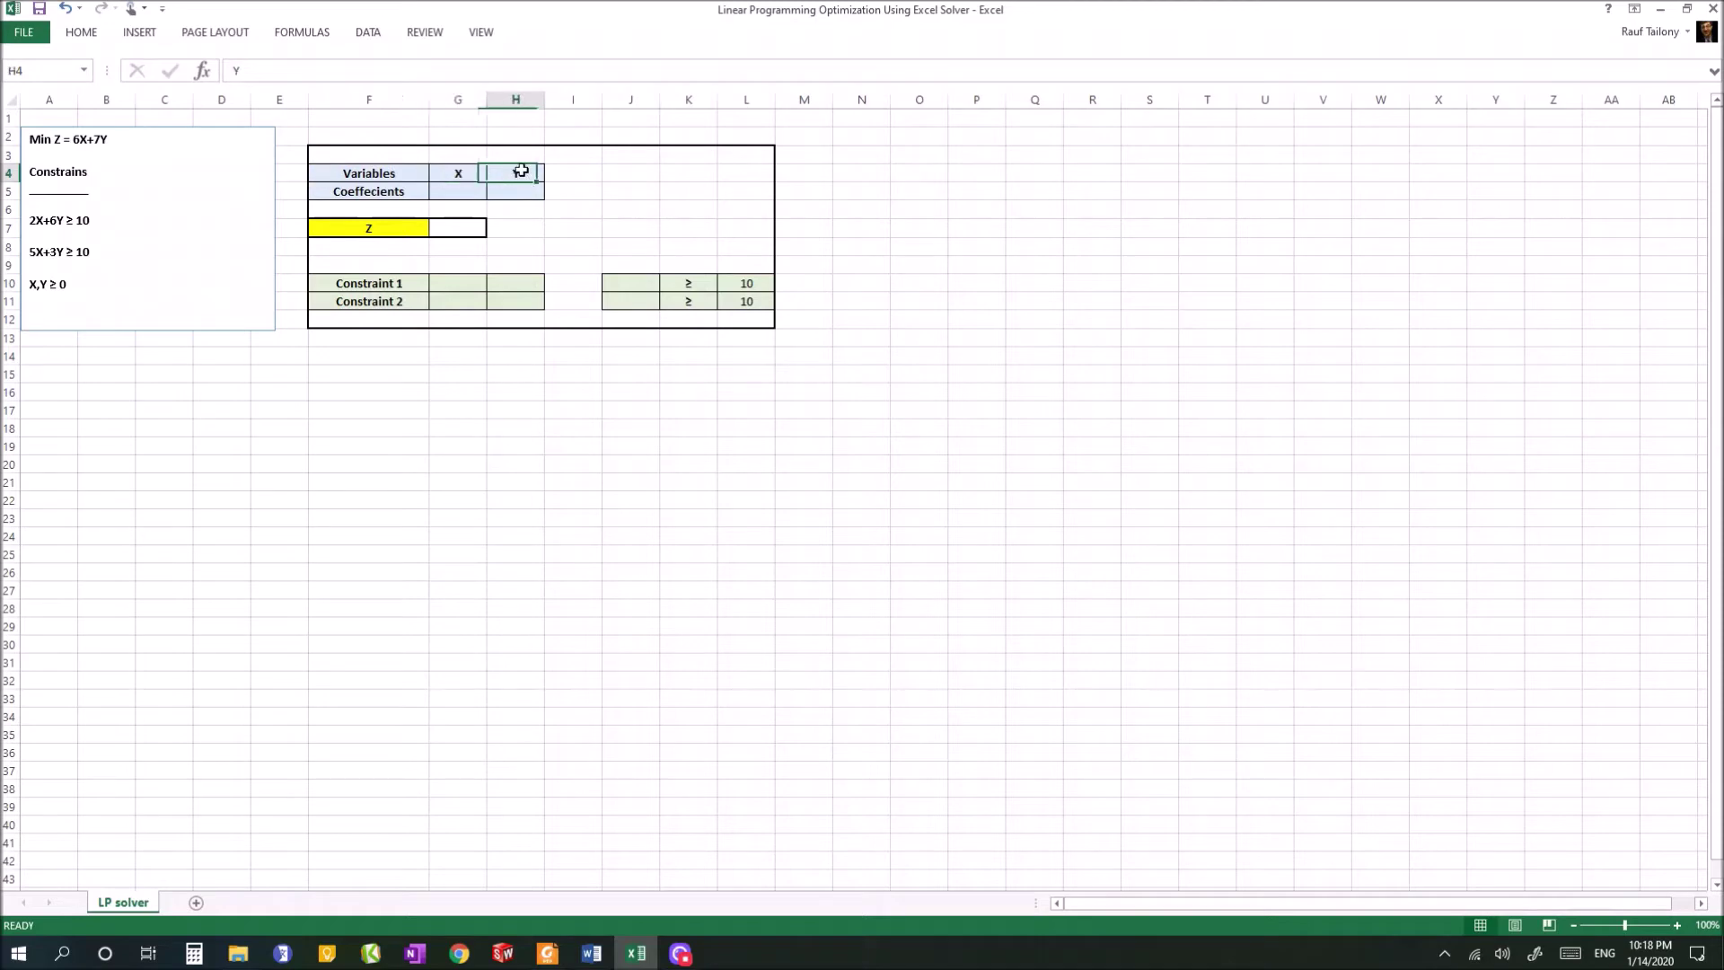
click(395, 193)
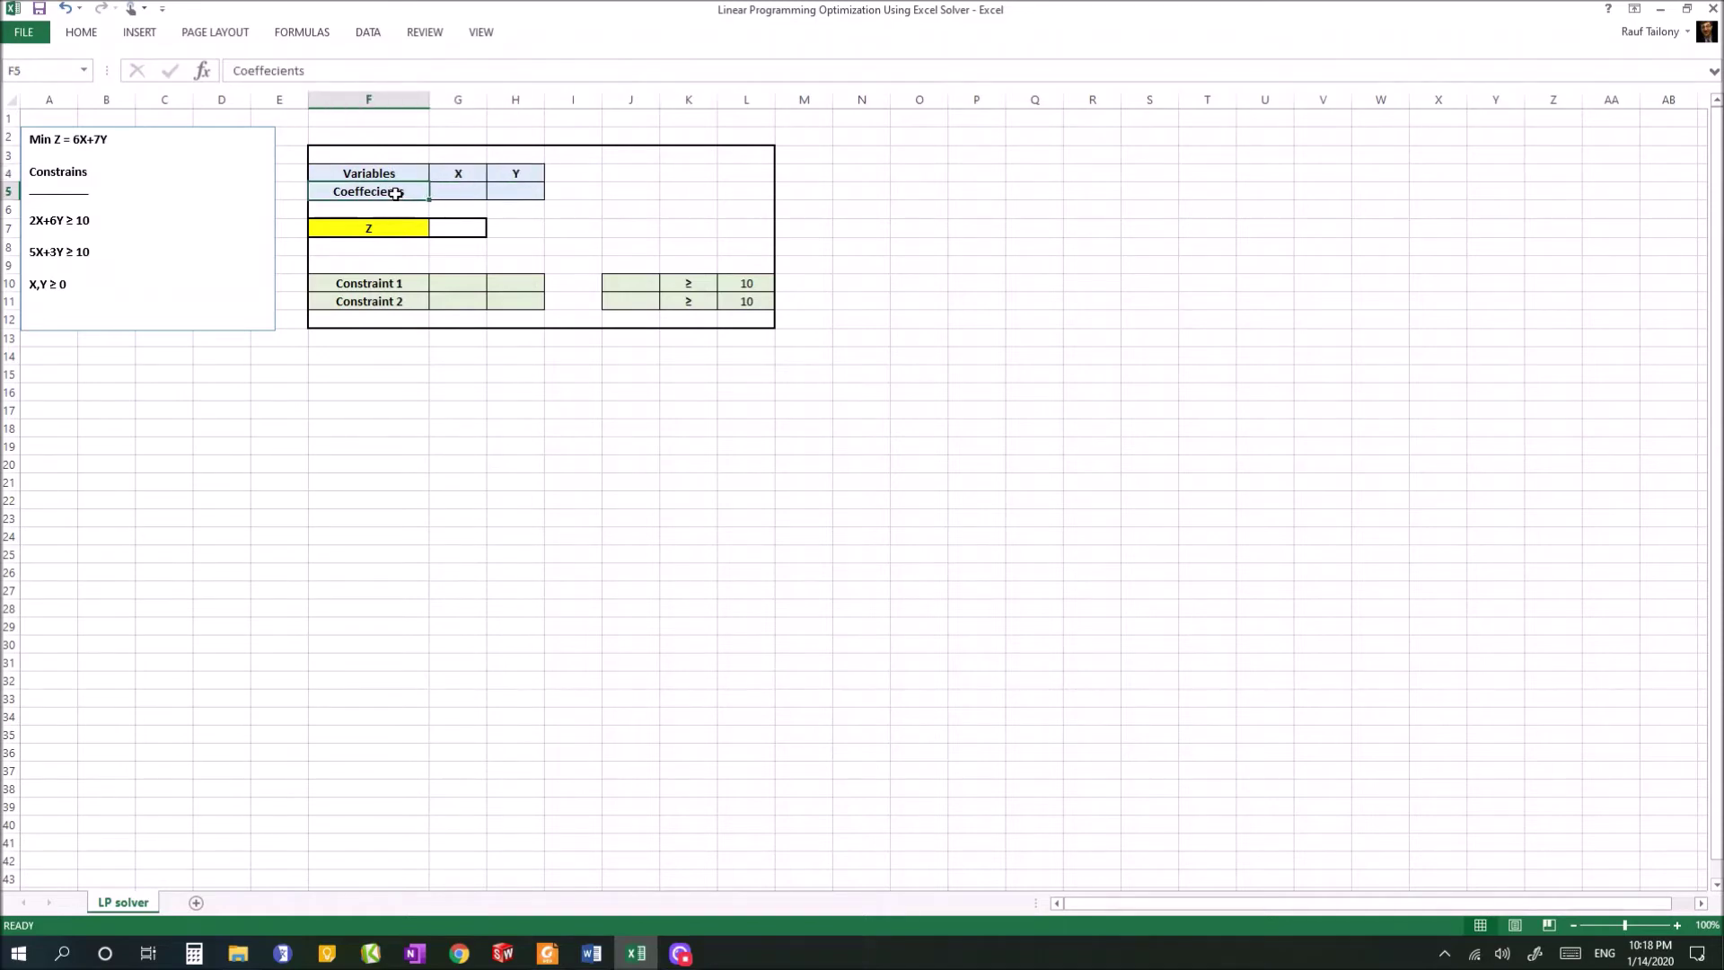
click(461, 188)
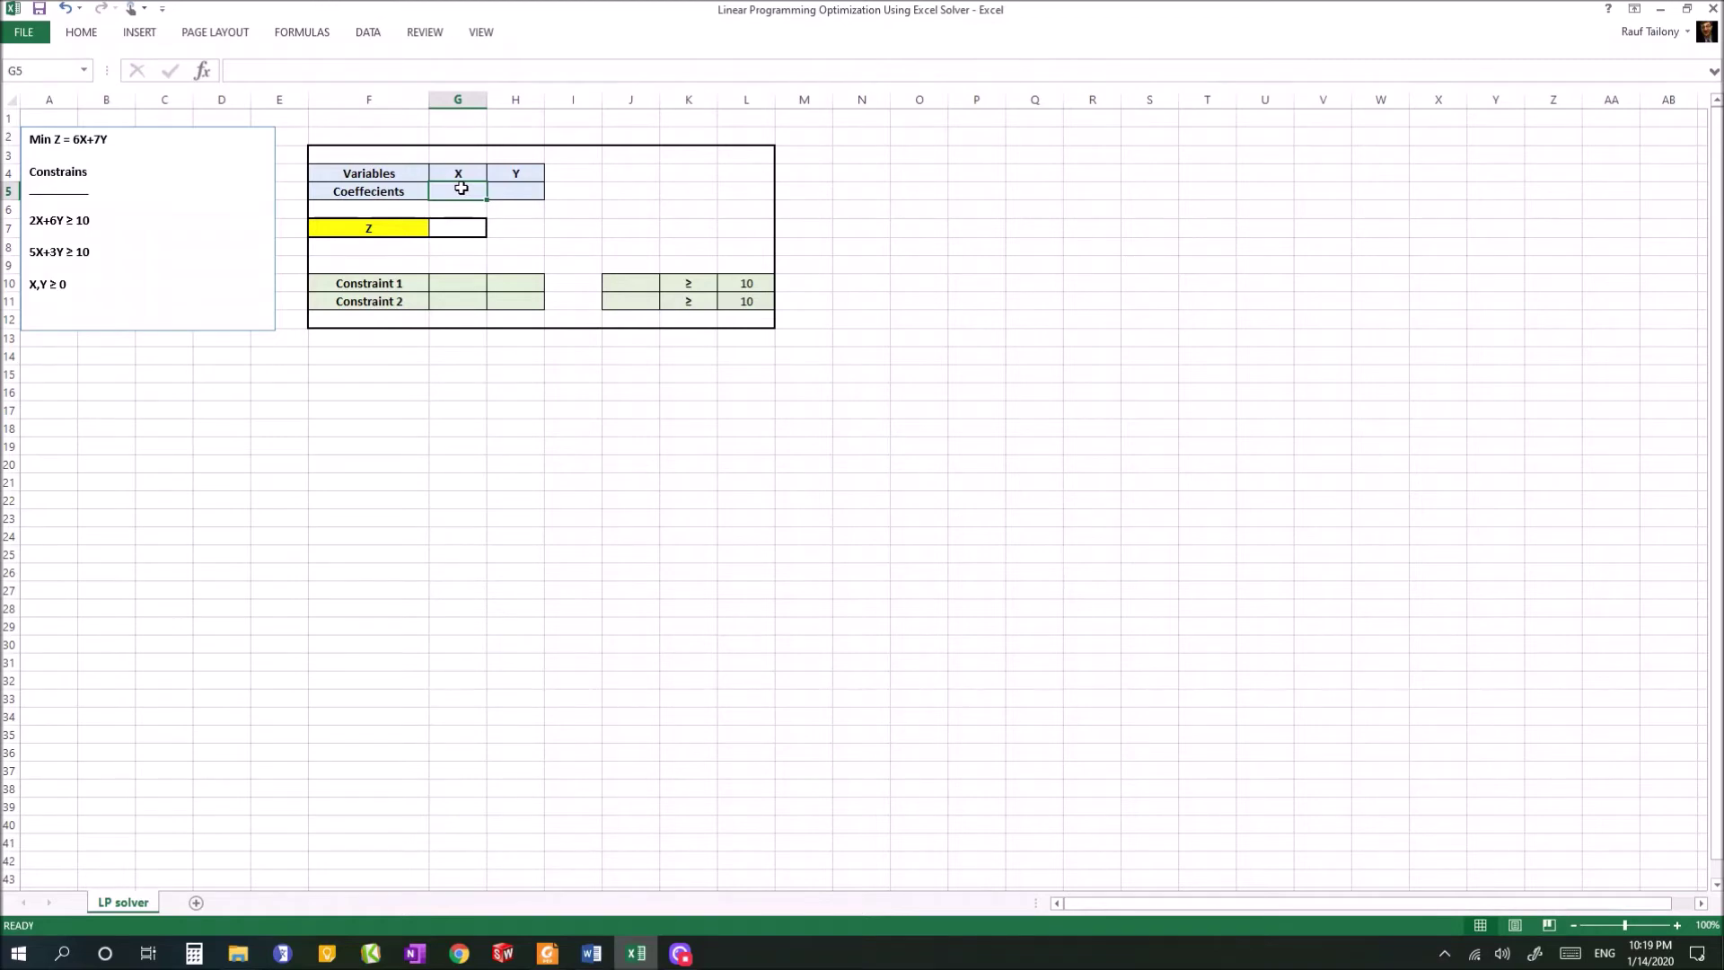
text(0)
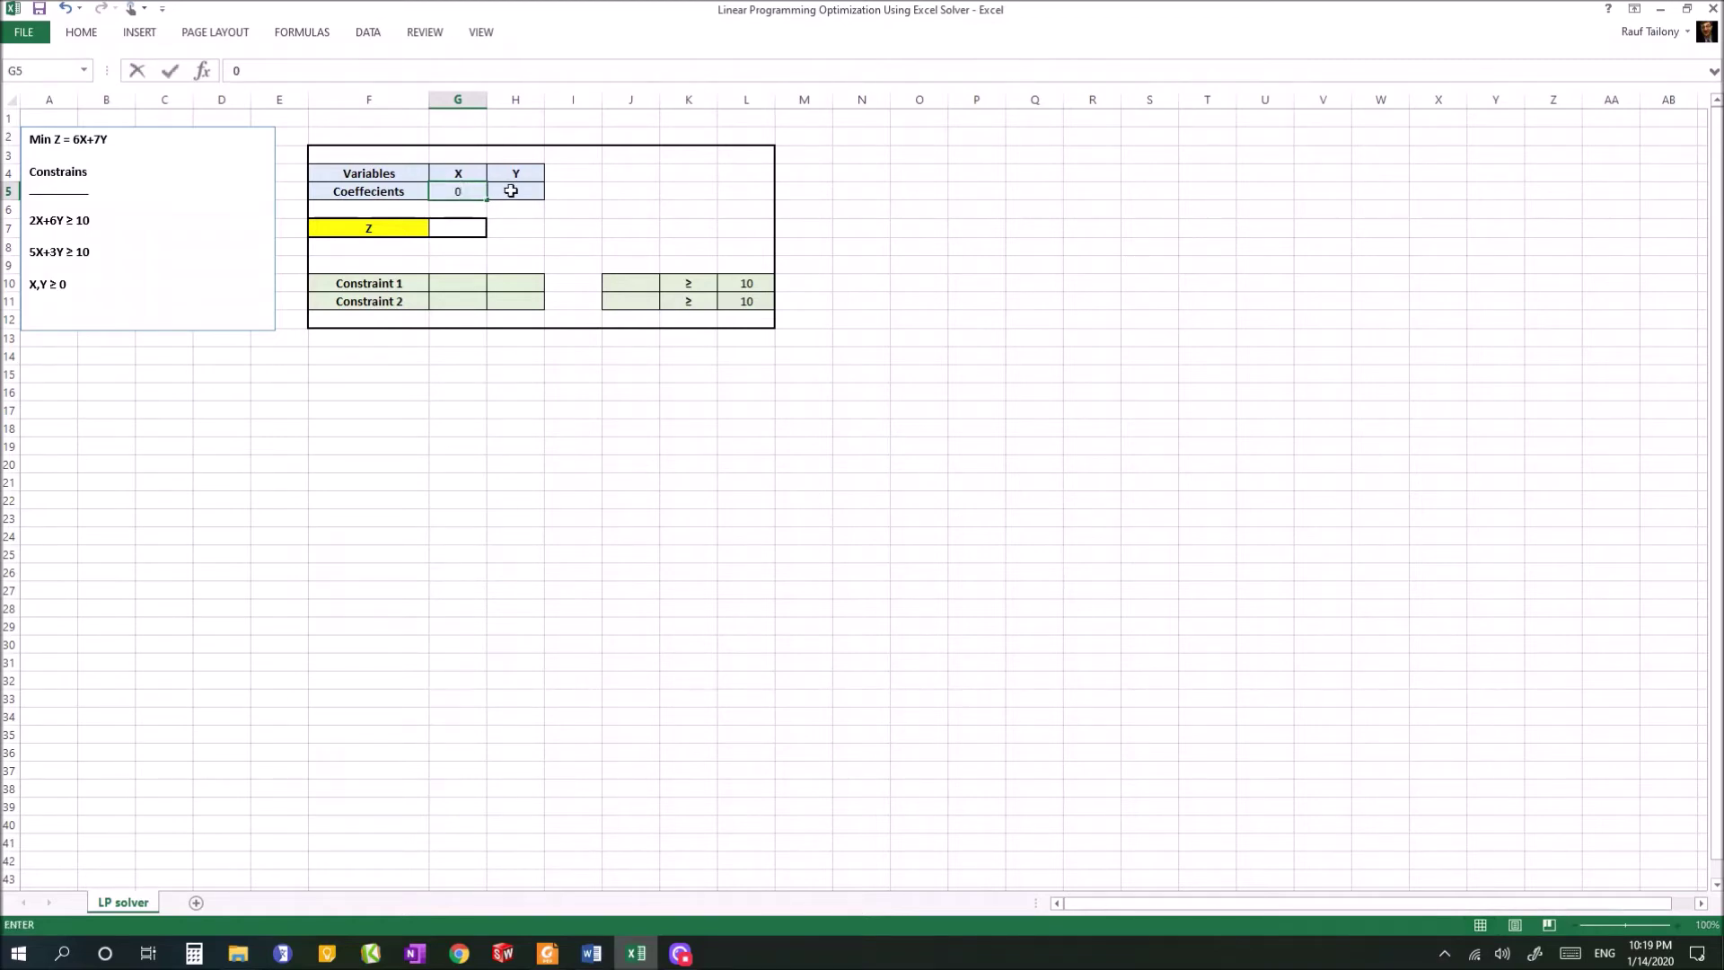
click(510, 191)
text(0)
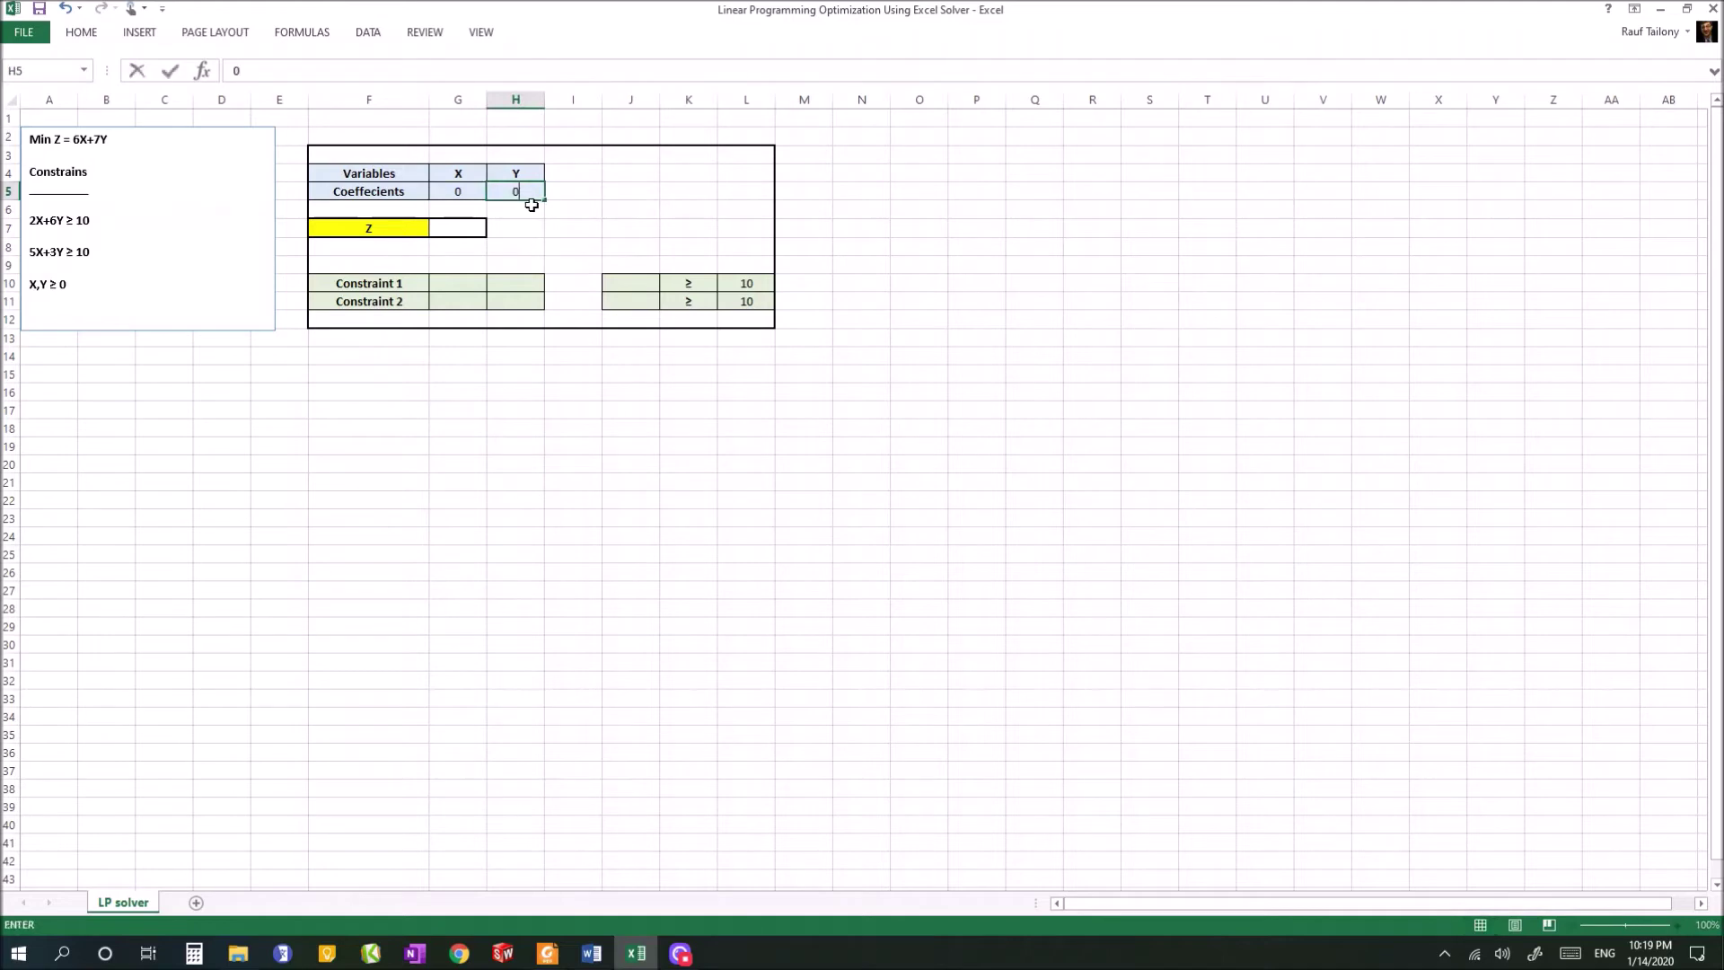
click(455, 228)
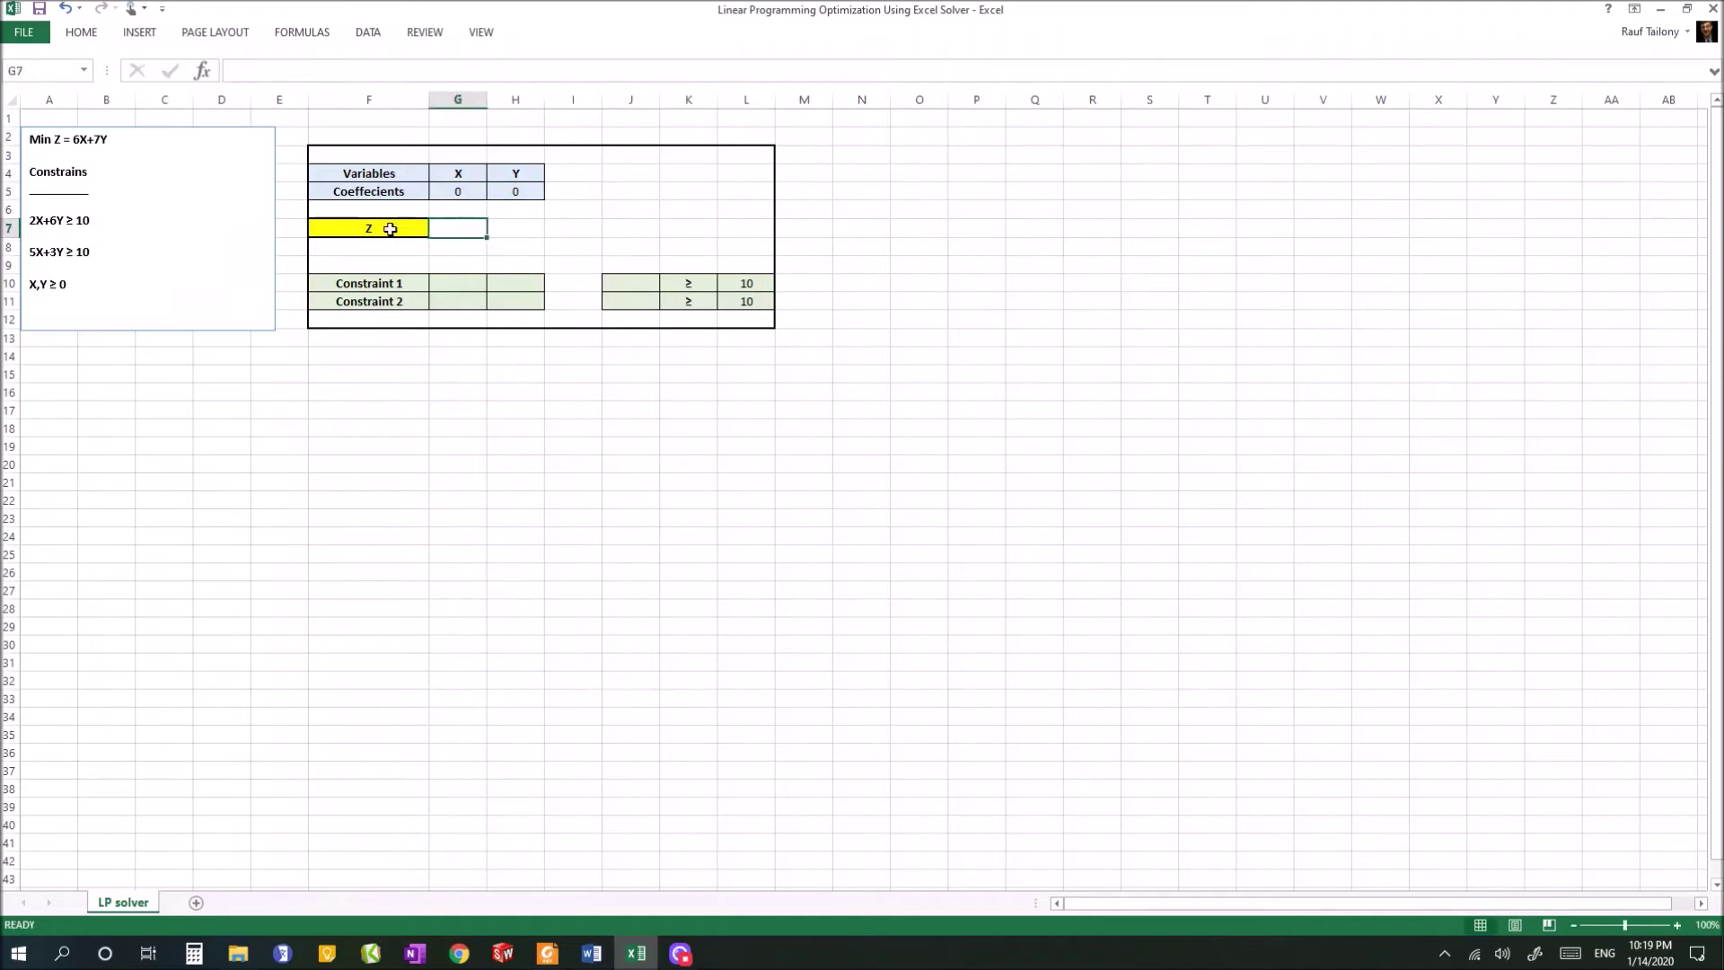
- Enter the objective formula =6*G5+7*H5 in G7, so Z shows 0
drag(108, 139, 57, 141)
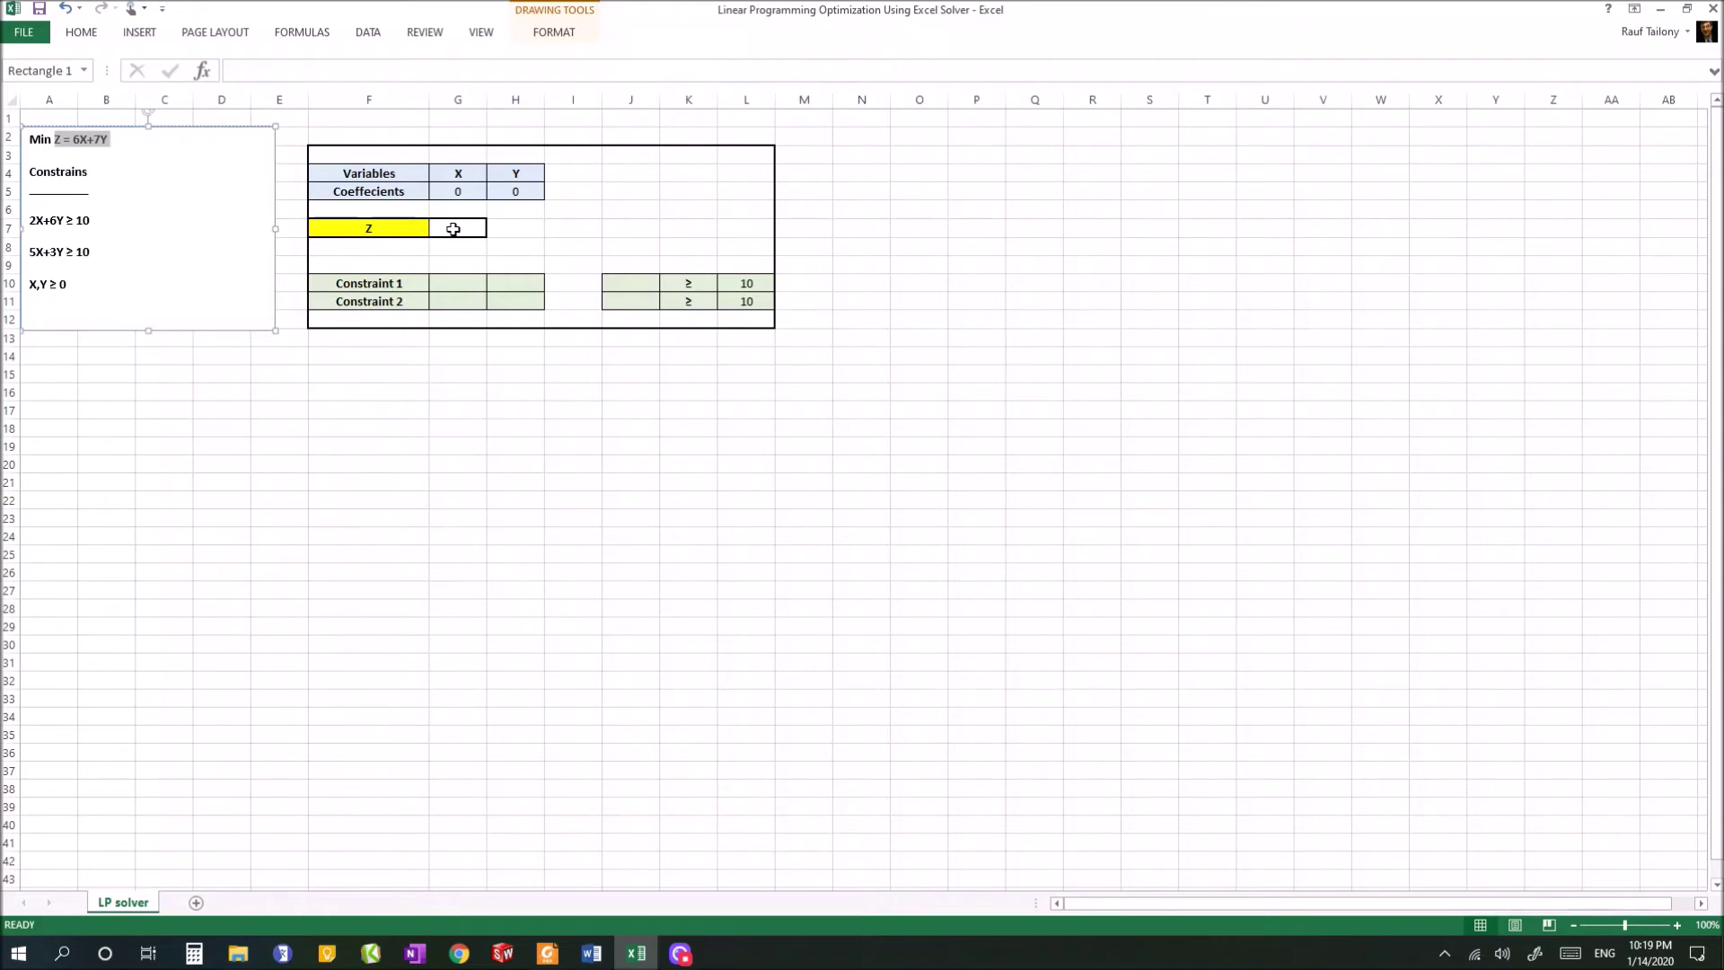
click(454, 229)
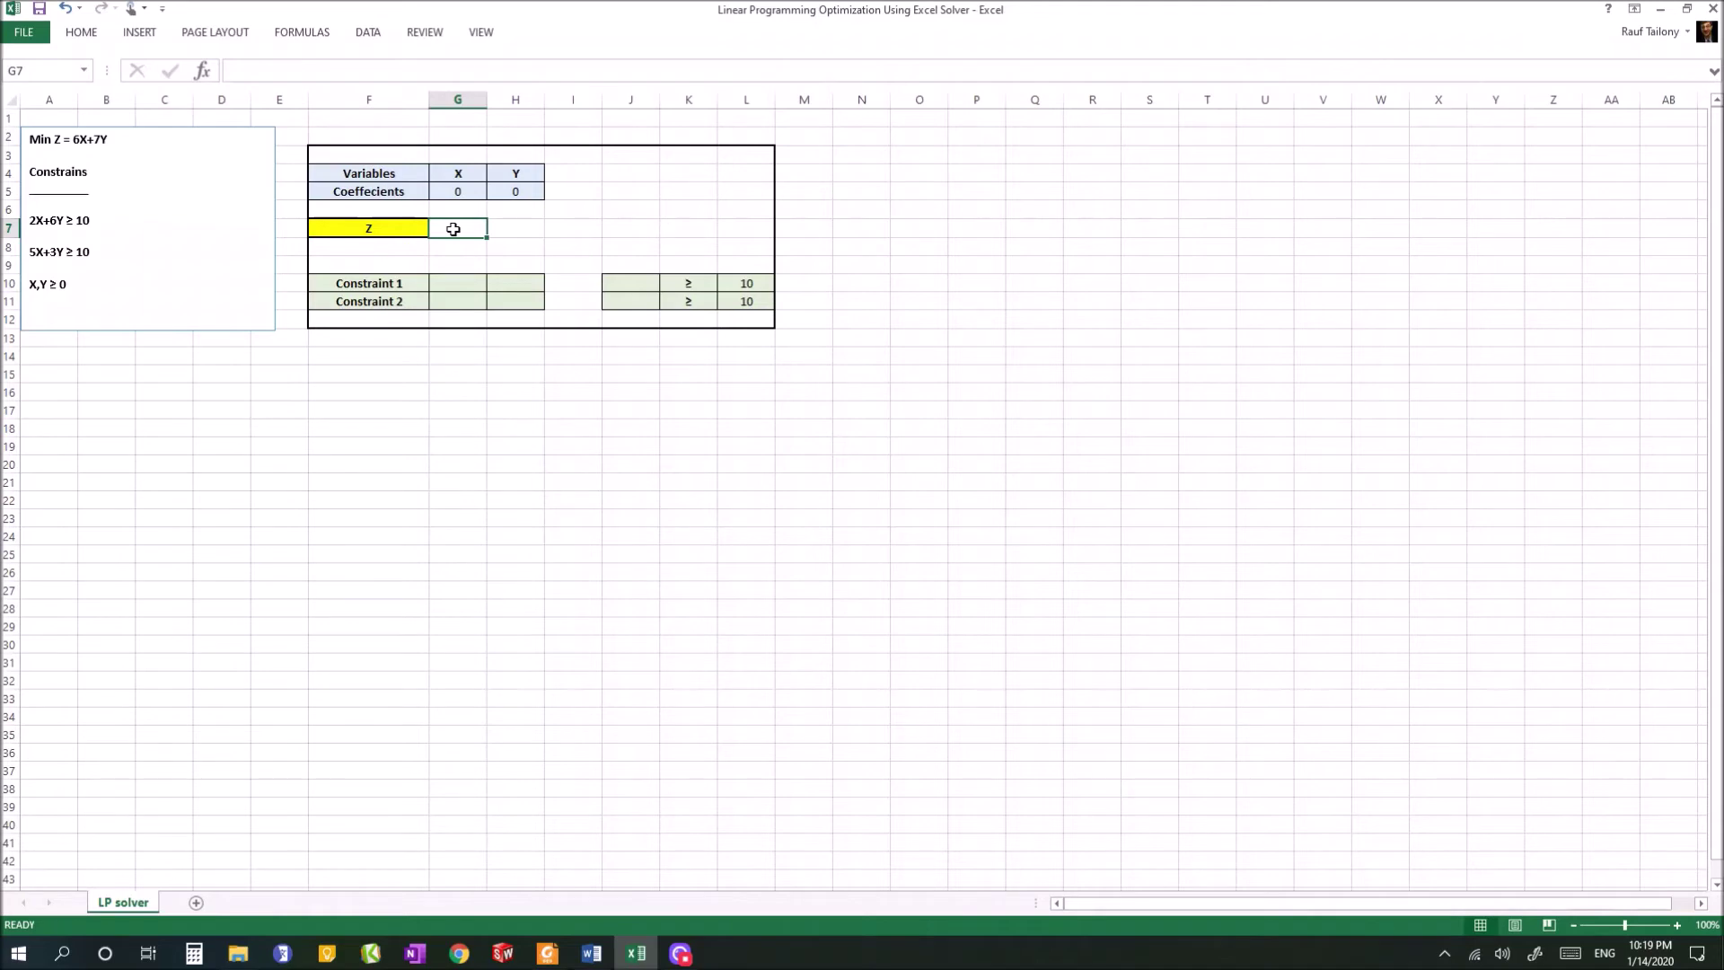
text(=)
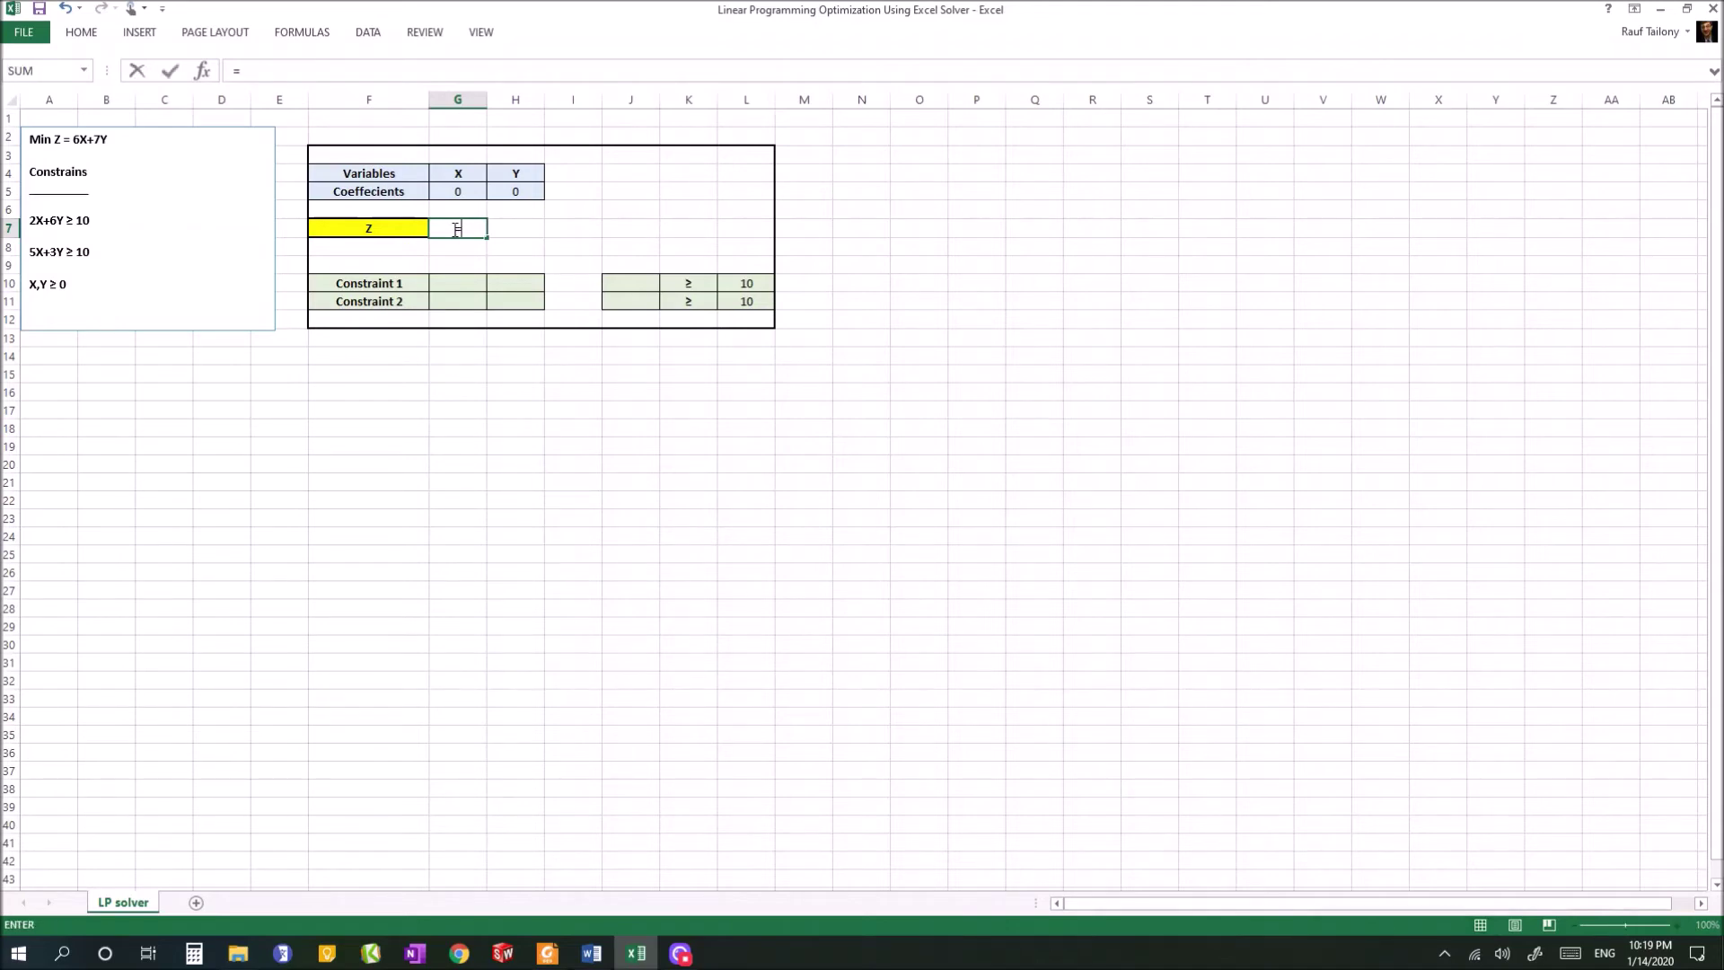
text(6*)
click(449, 192)
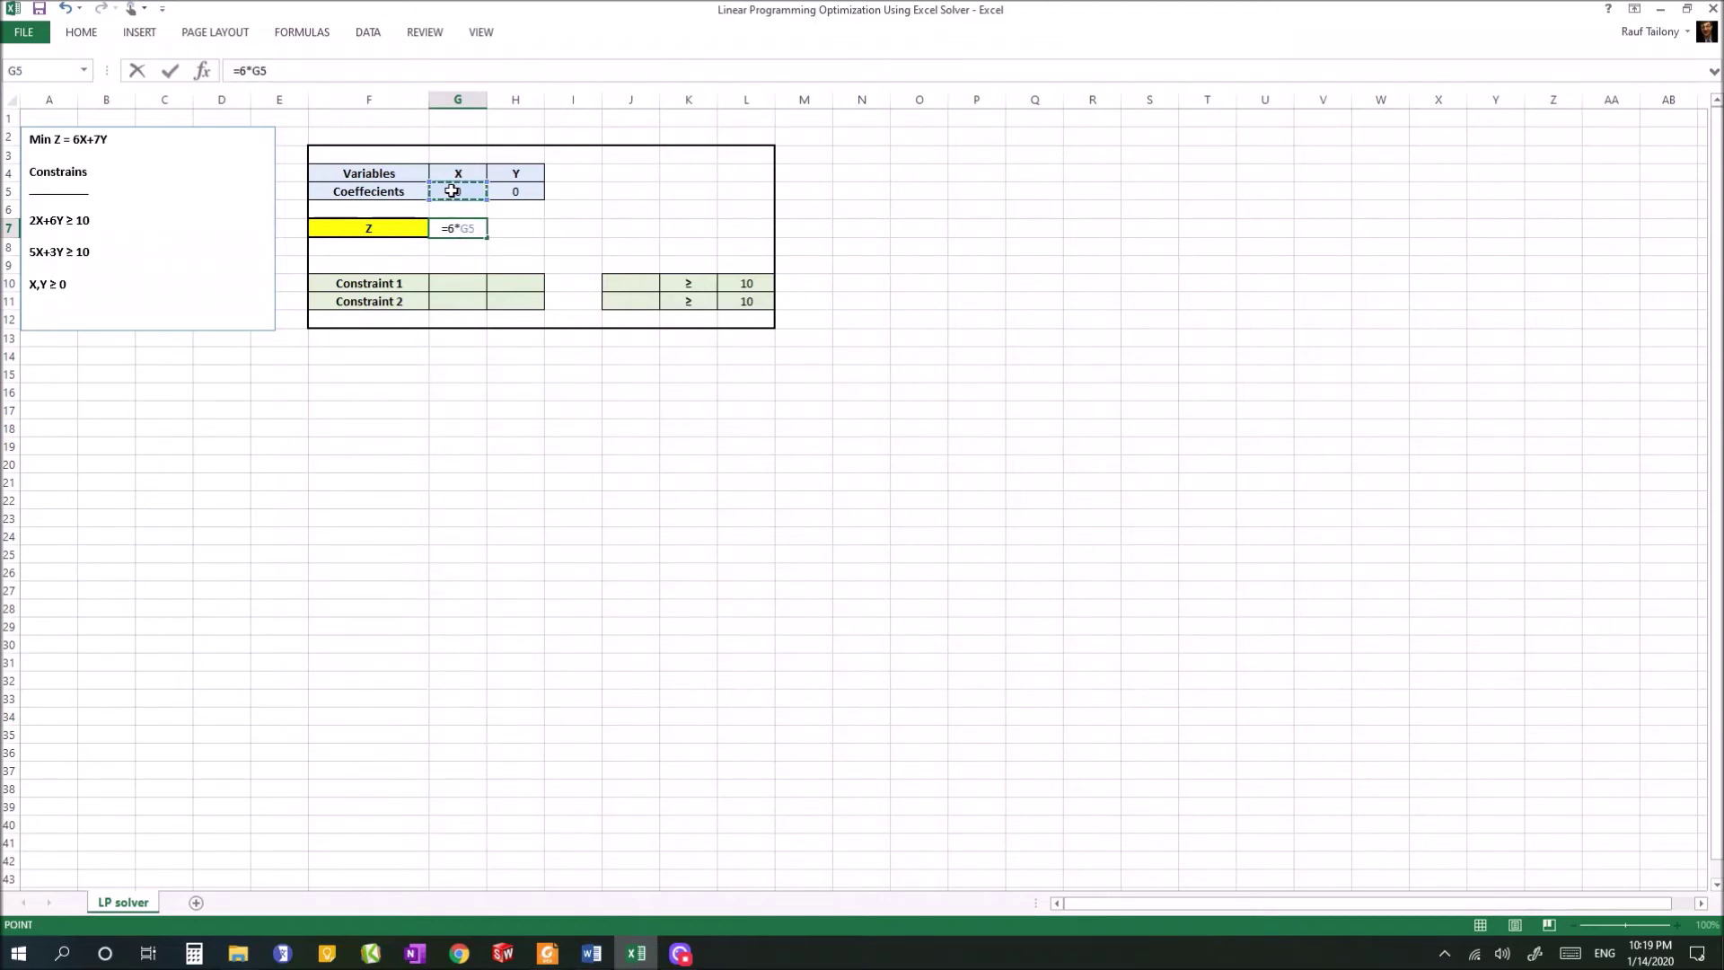
text(+7*)
click(519, 192)
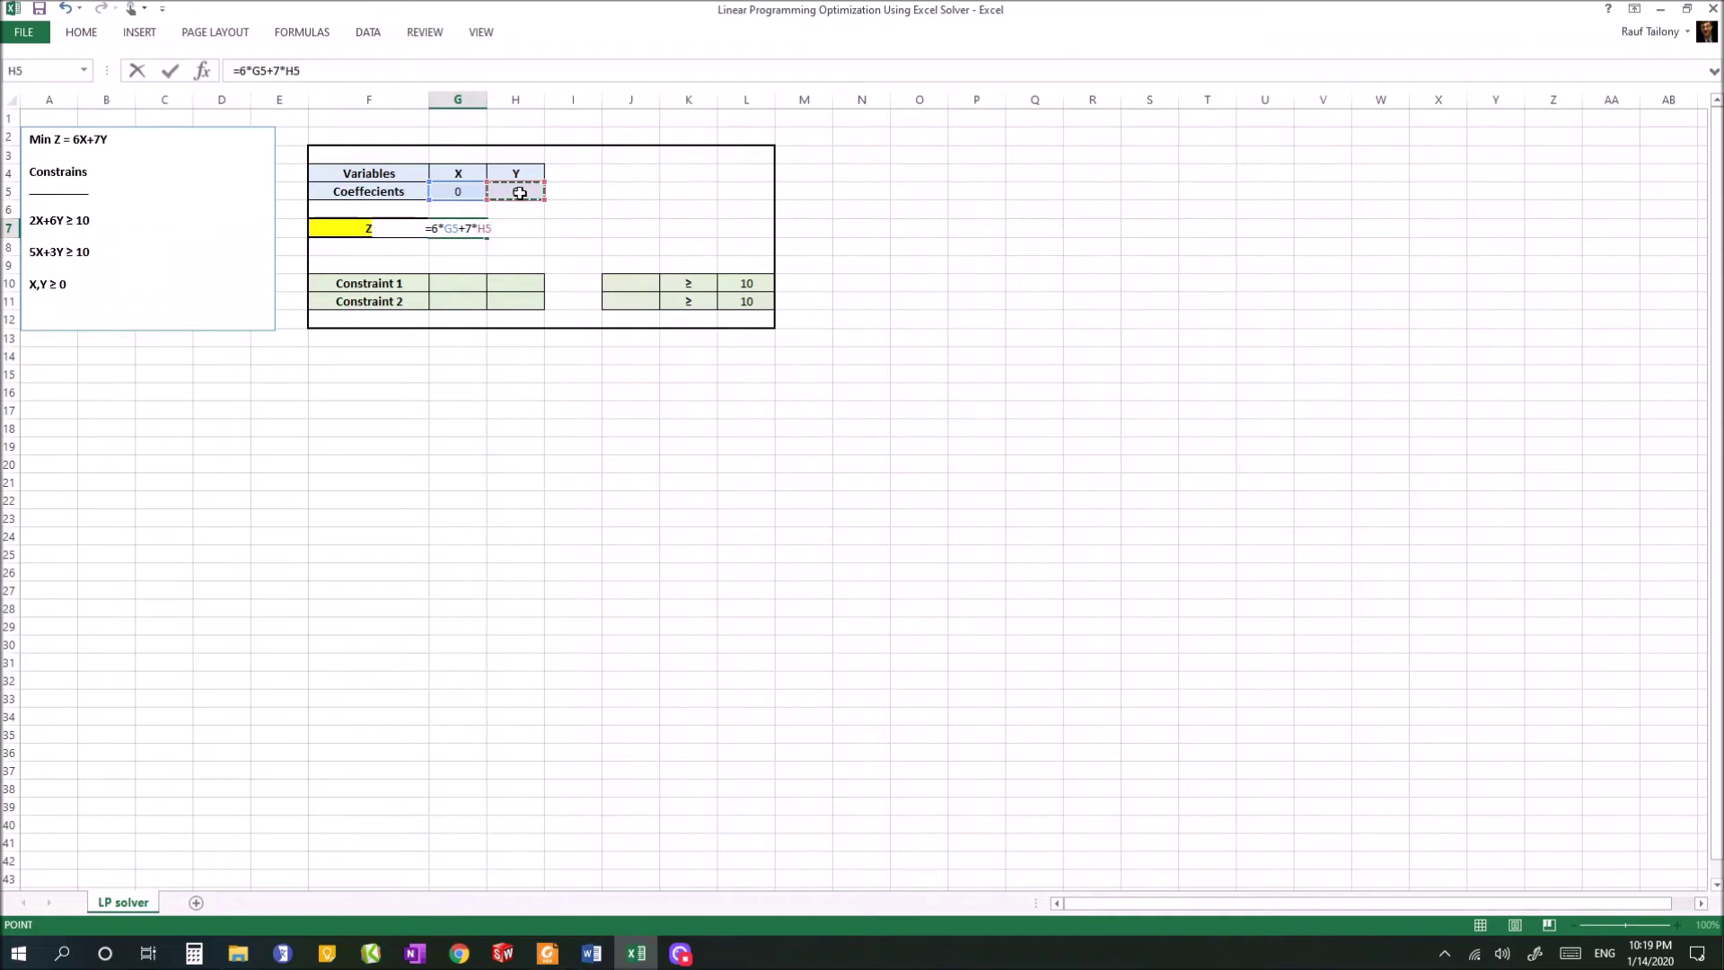
key(Return)
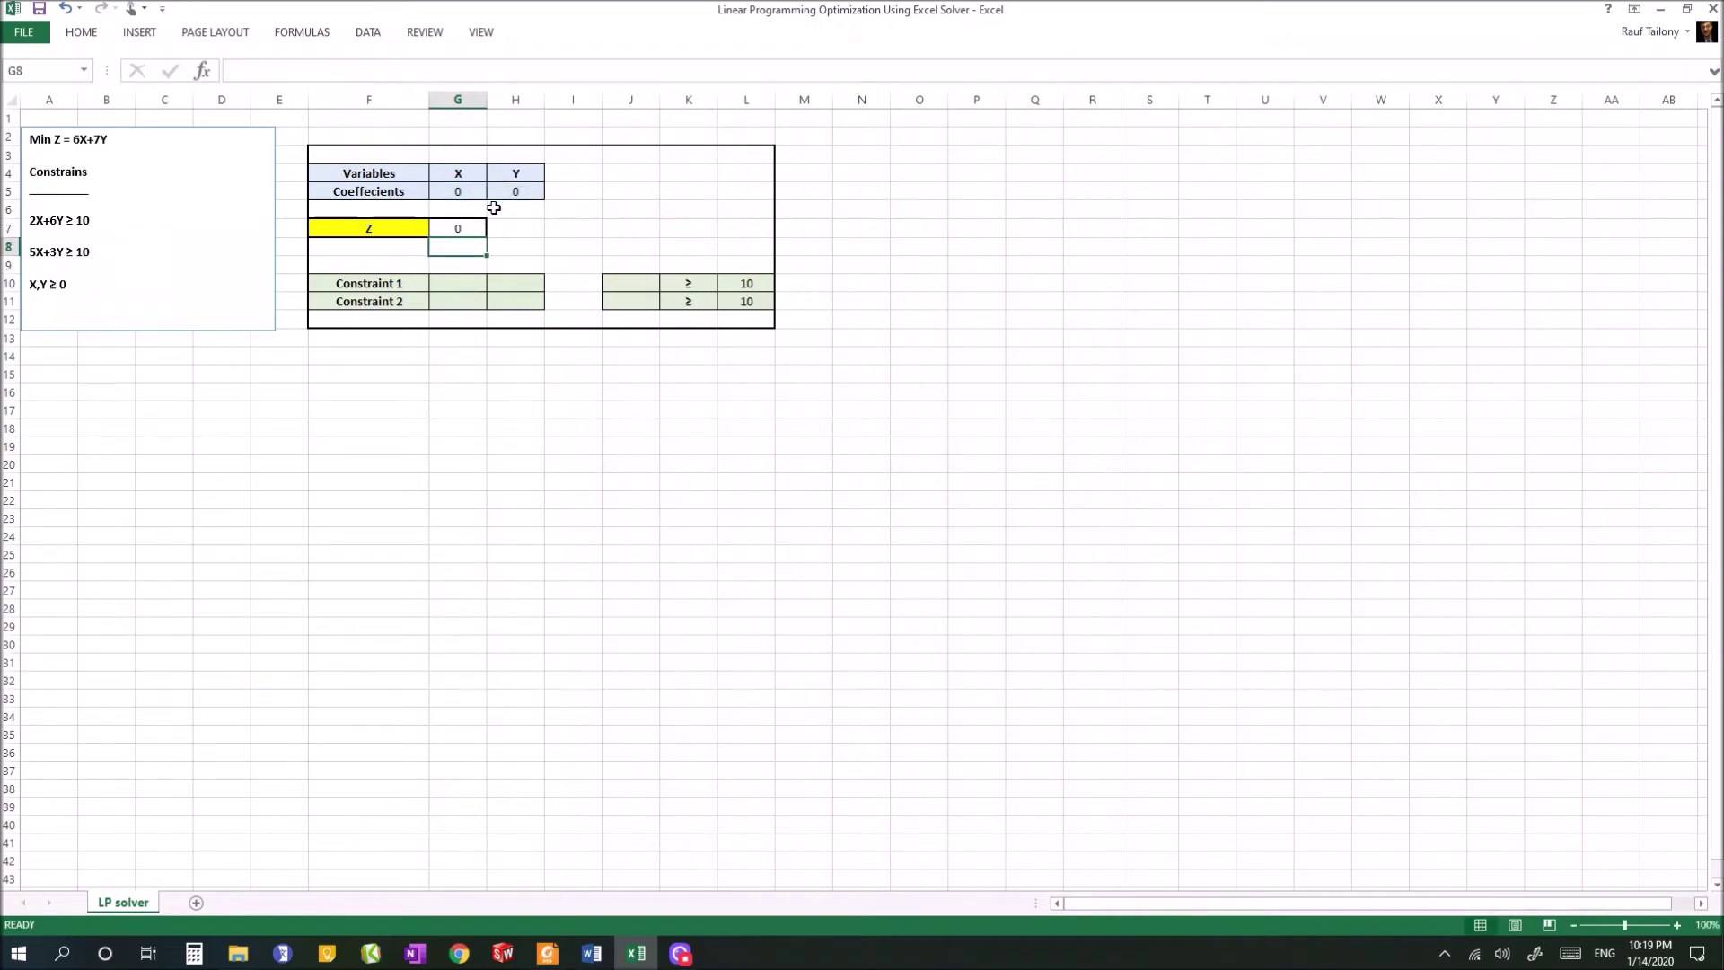
click(461, 229)
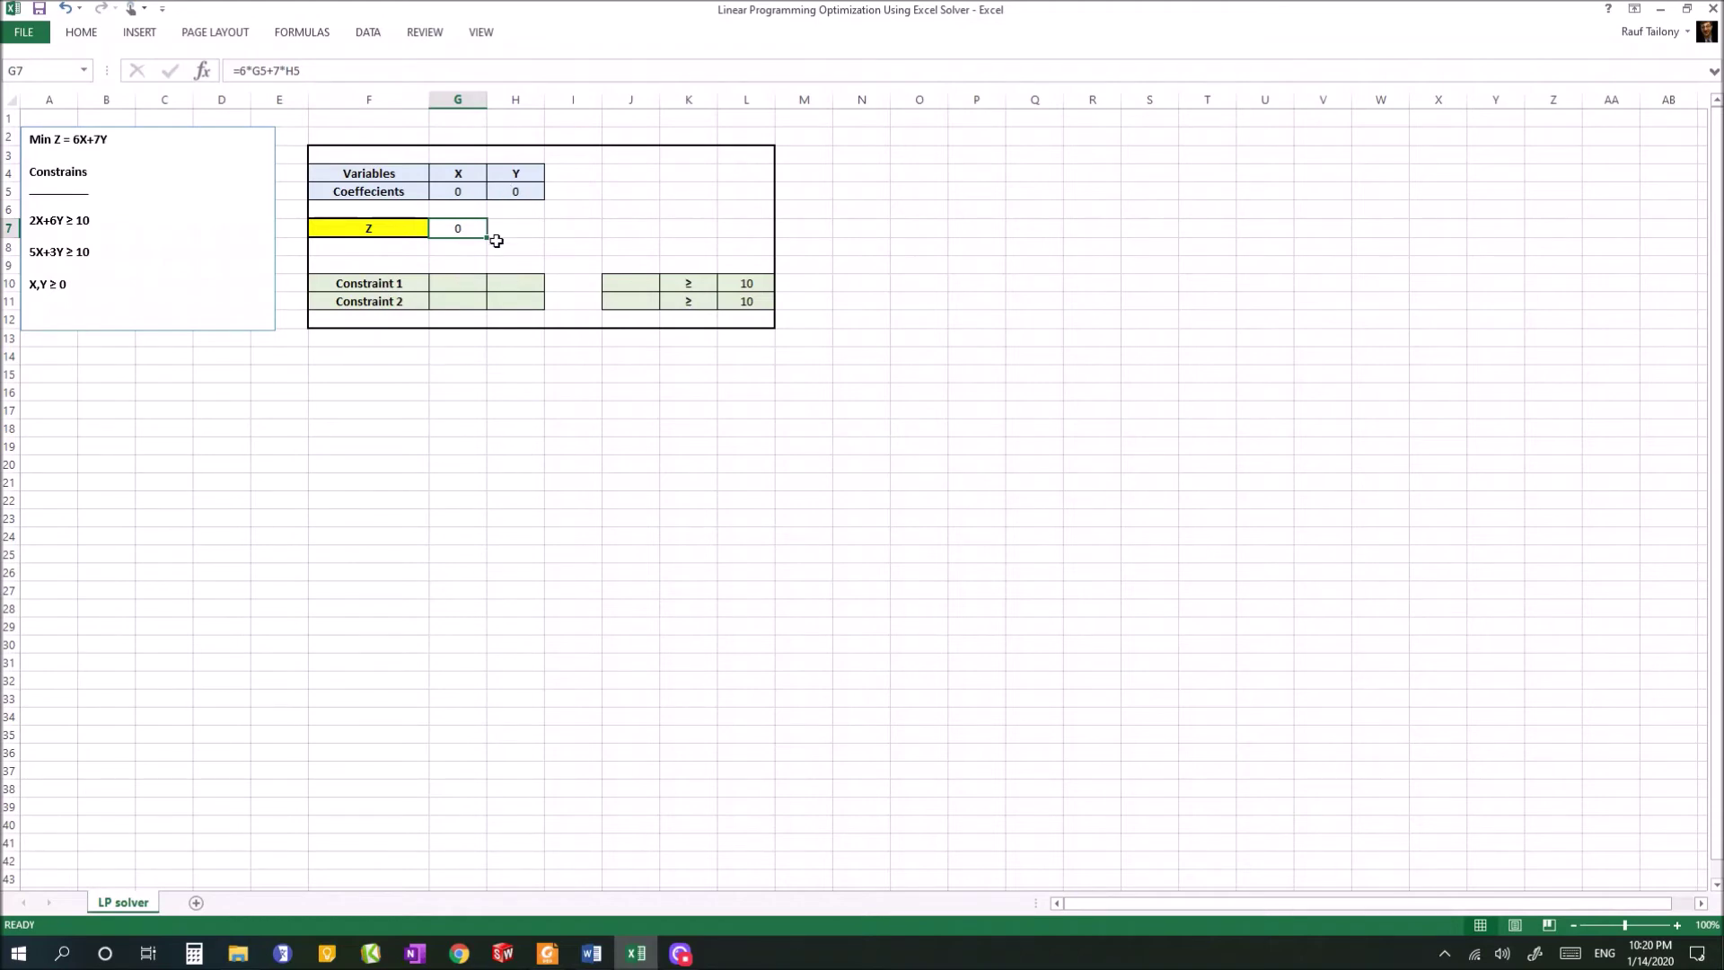
click(449, 287)
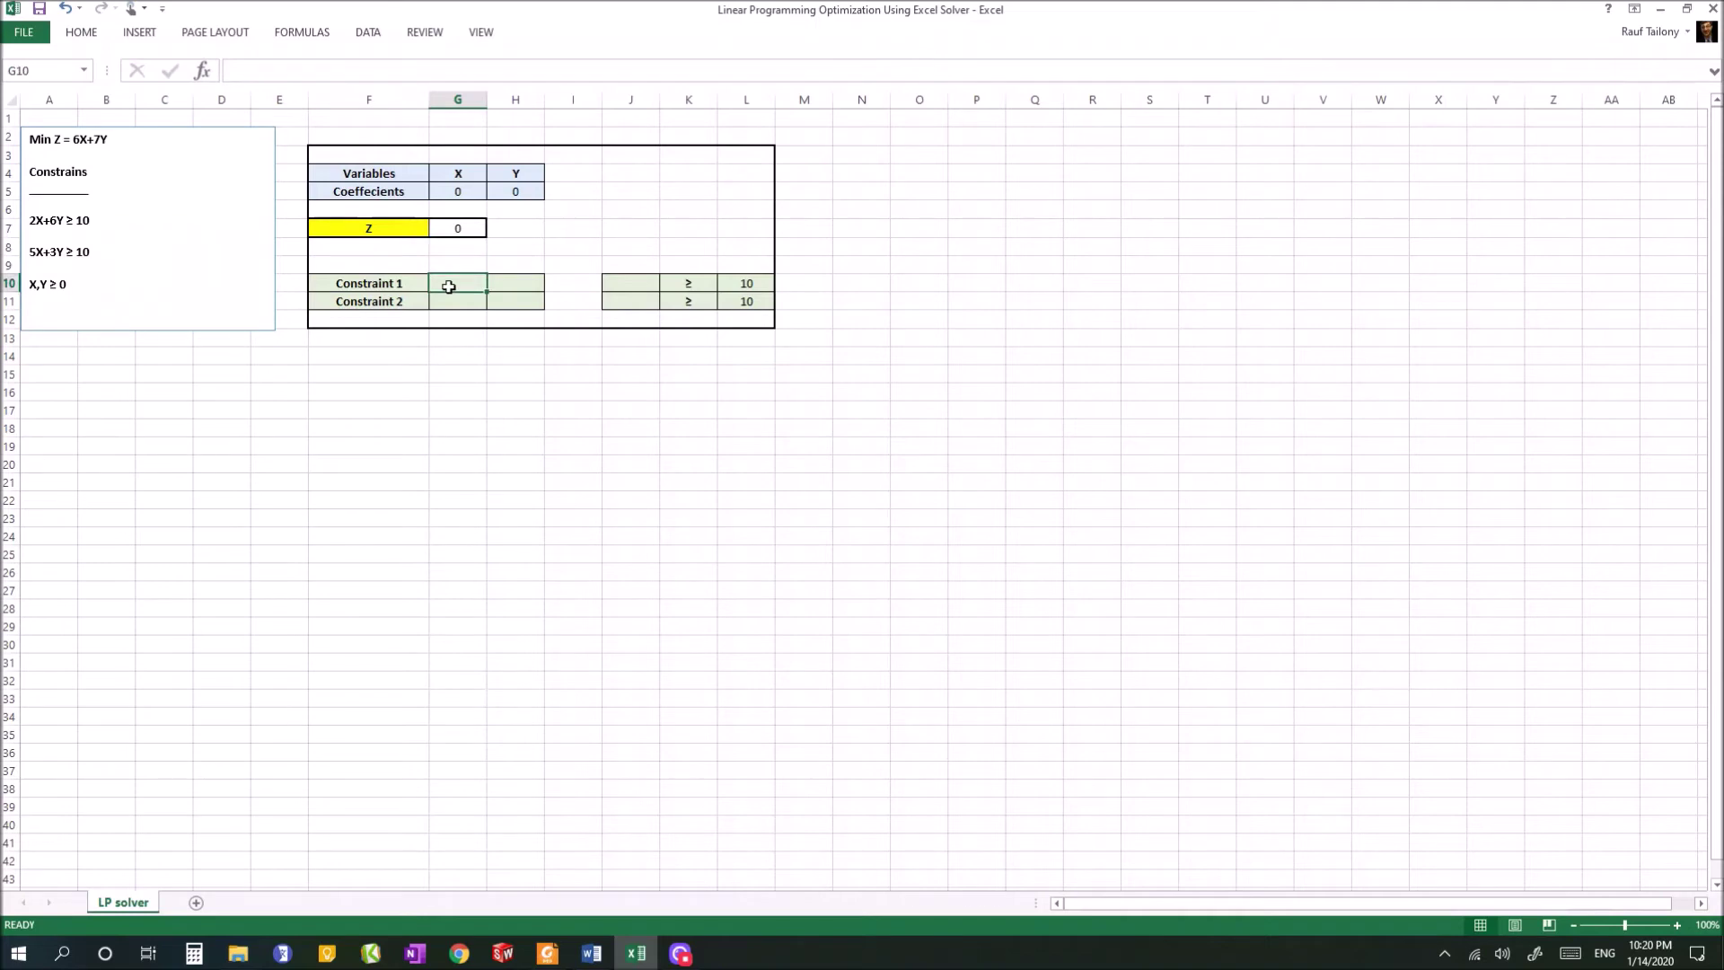
- Enter constraint coefficients 2 and 6 in G10:H10, and 5 and 3 in G11:H11
text(2)
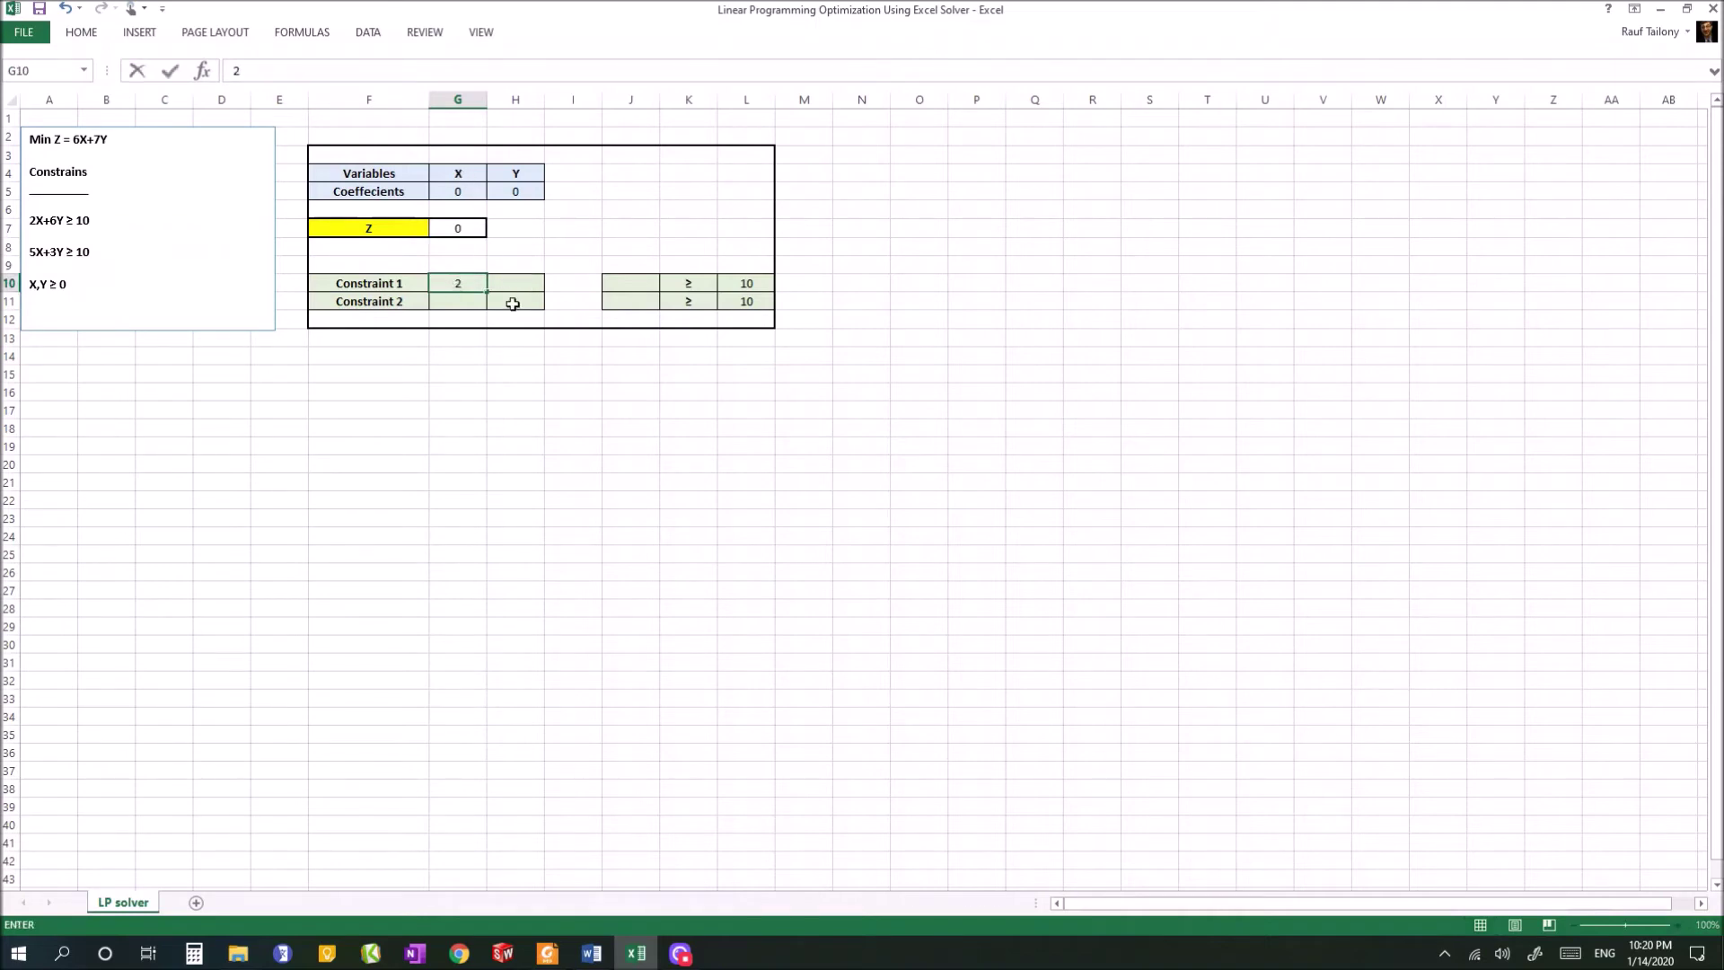
click(514, 283)
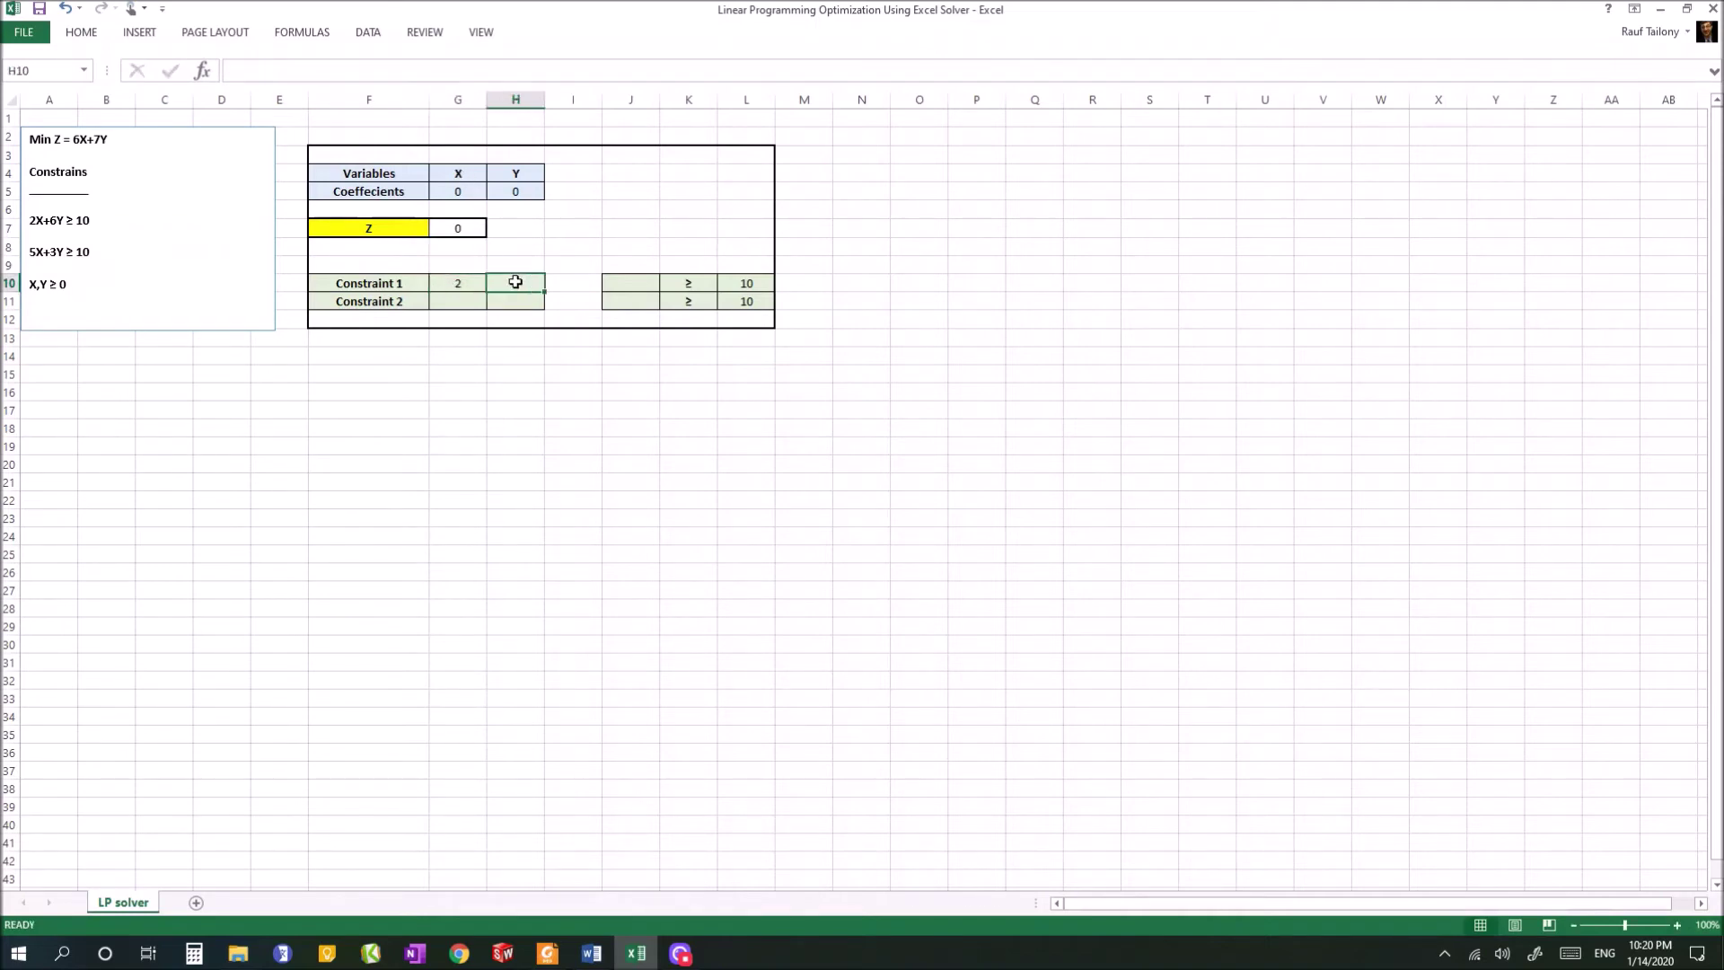
text(6)
click(454, 305)
text(5)
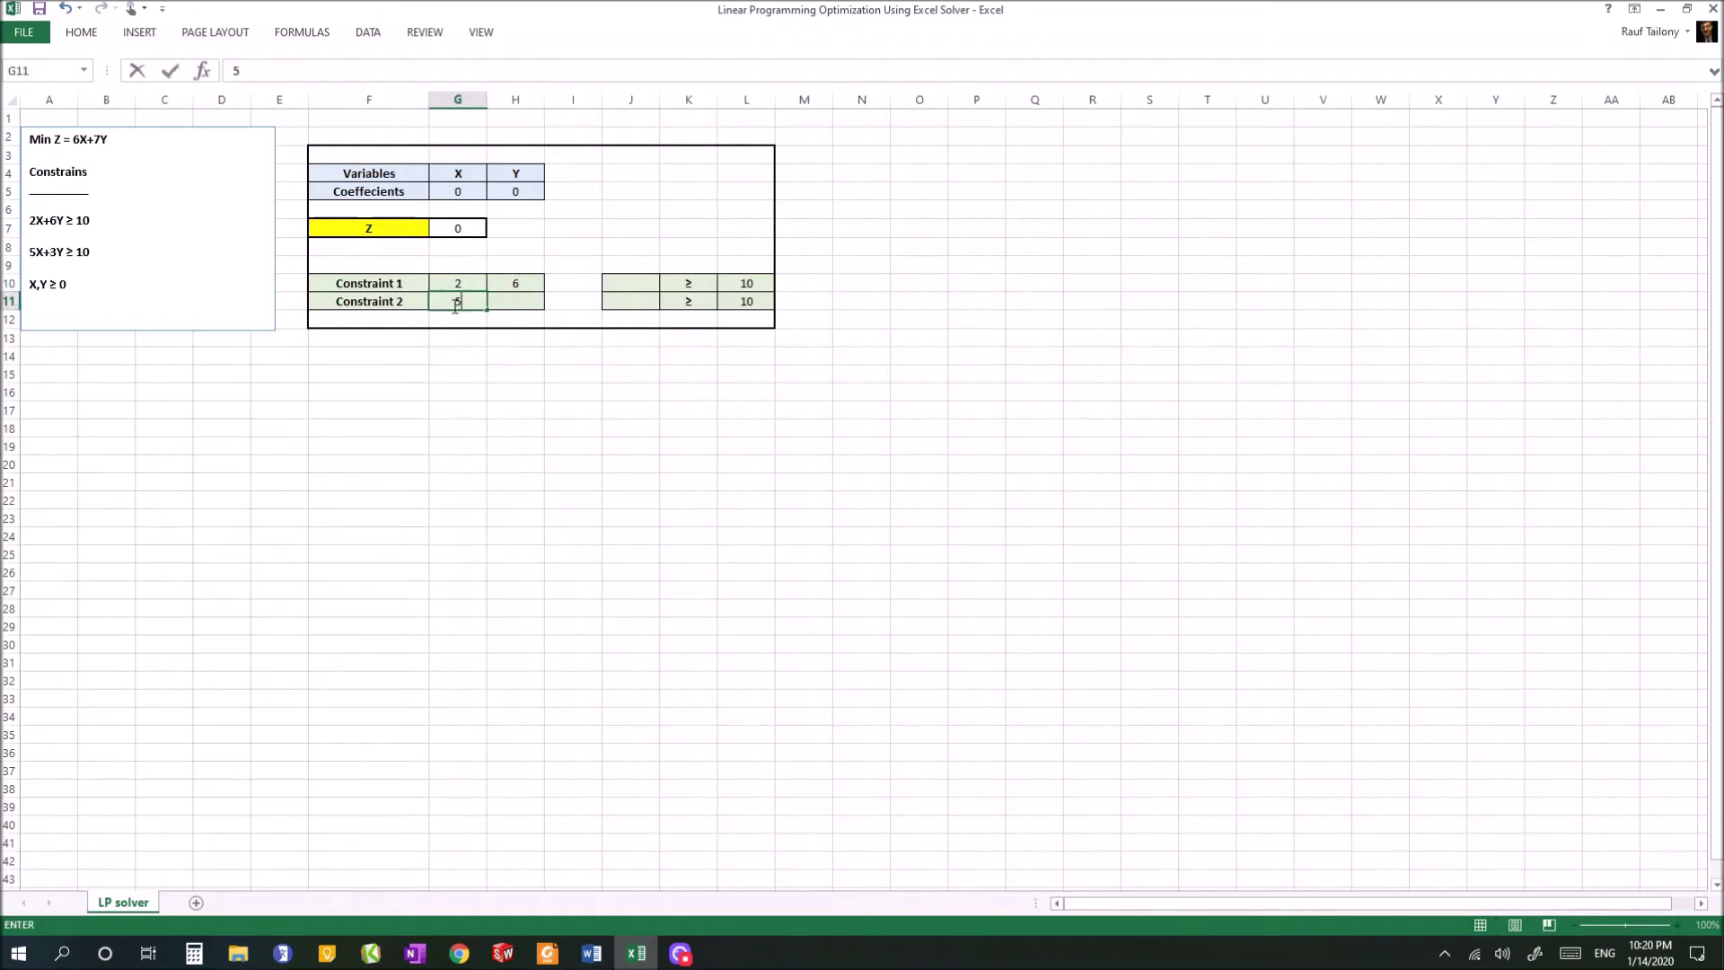
click(506, 305)
text(4)
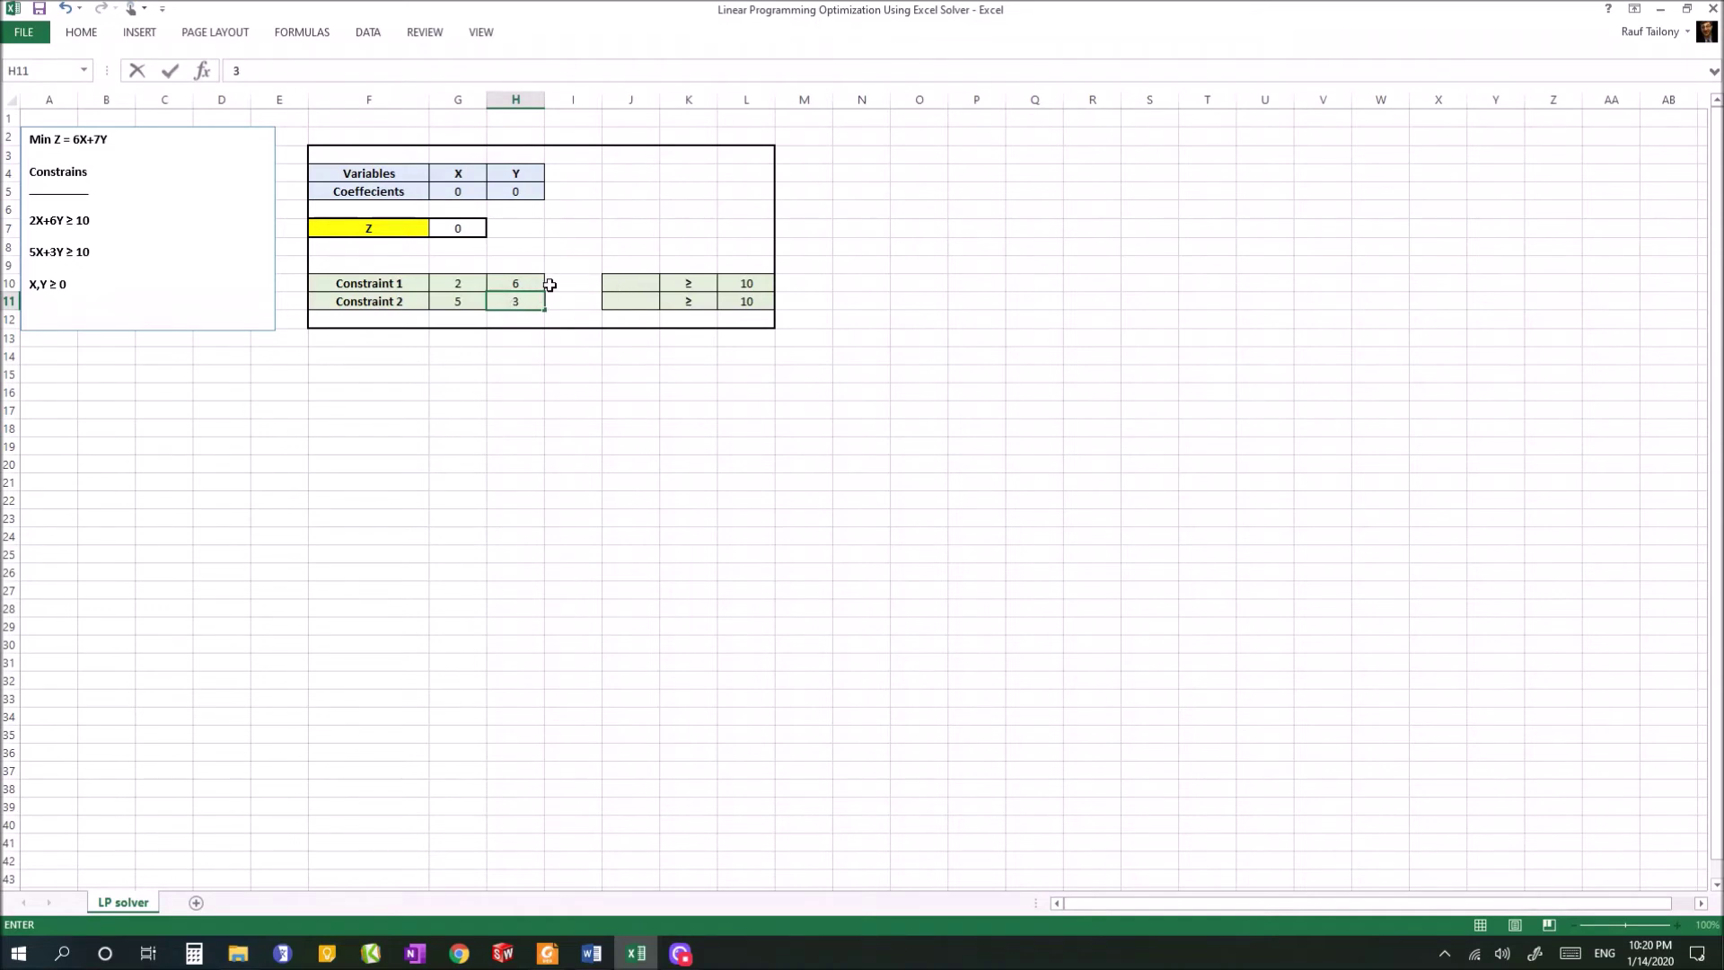
click(502, 284)
- Select Constraint 1's coefficients and begin a formula in J10
drag(502, 284, 484, 284)
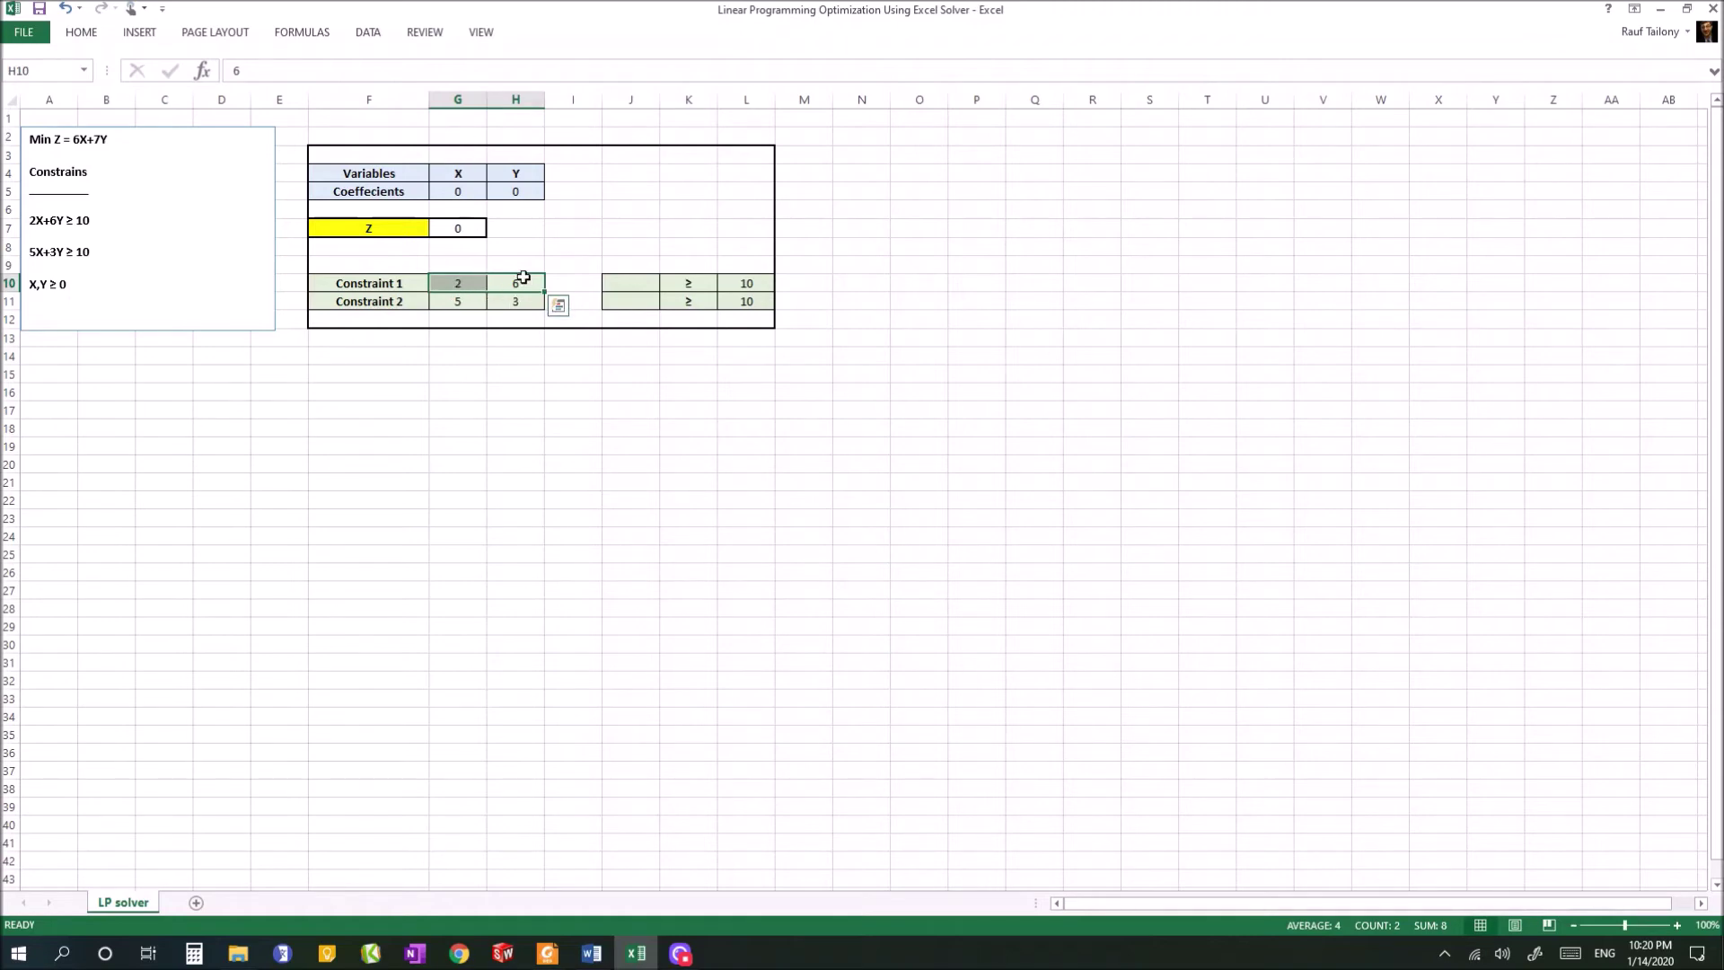
click(621, 283)
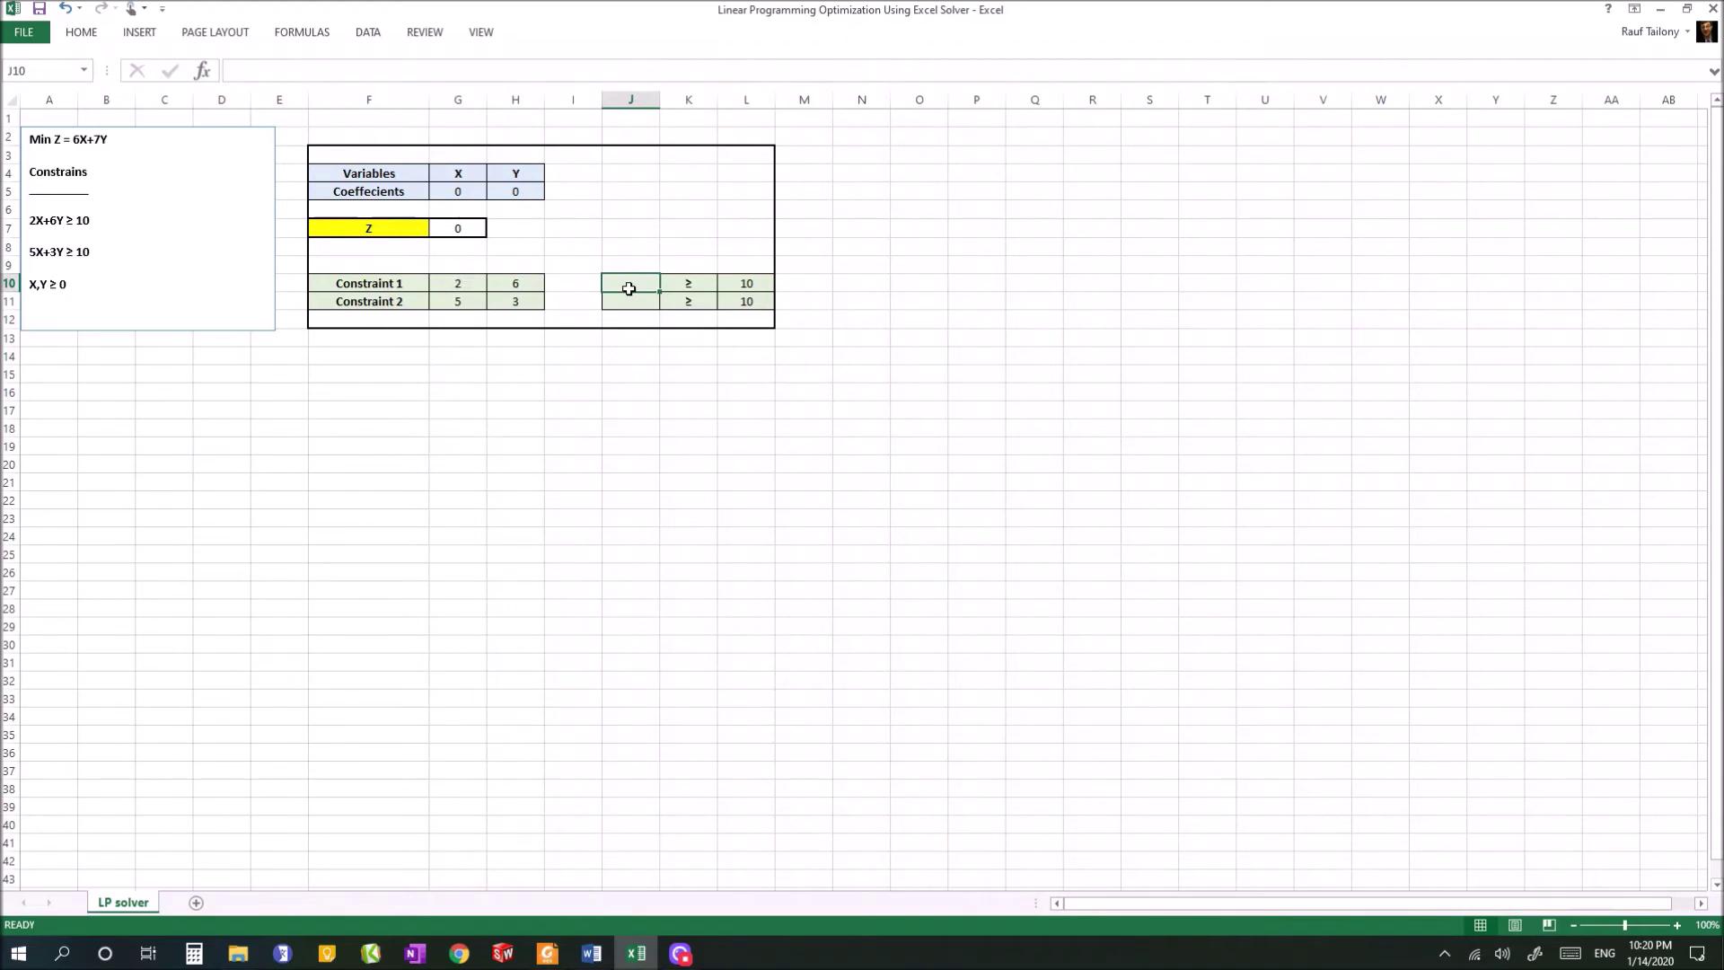
text(=)
- Complete J10 as =G10*G5+H10*H5 for Constraint 1's left side, showing 0
click(470, 283)
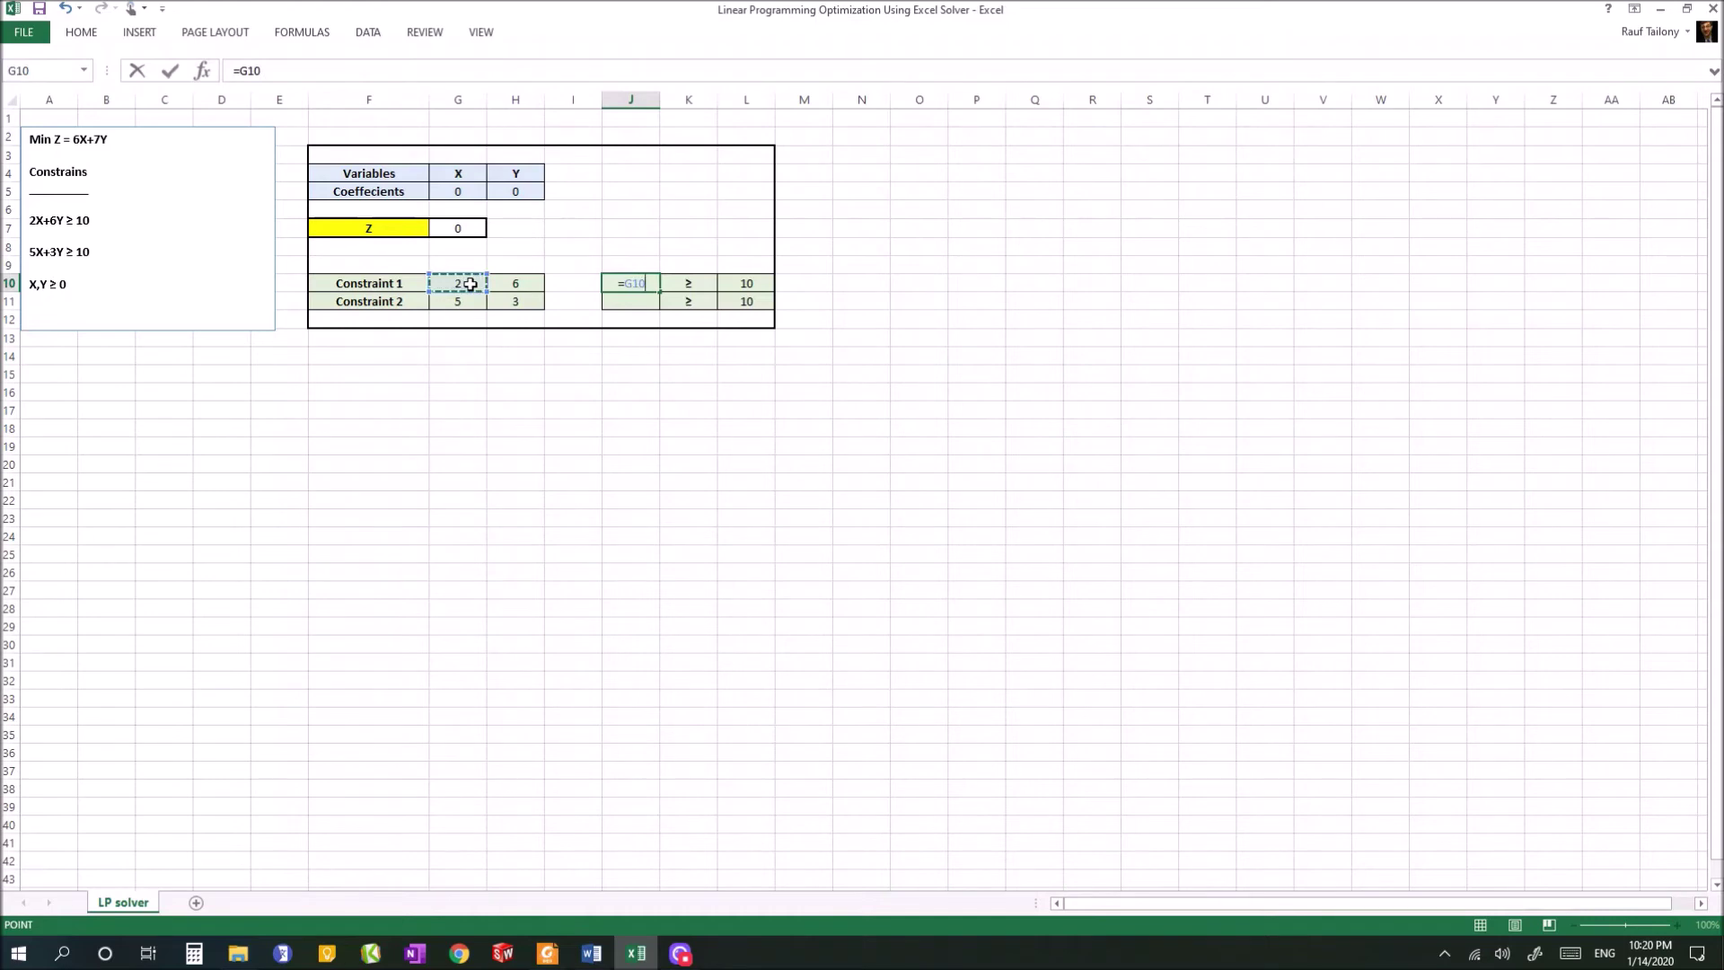
text(*)
click(453, 191)
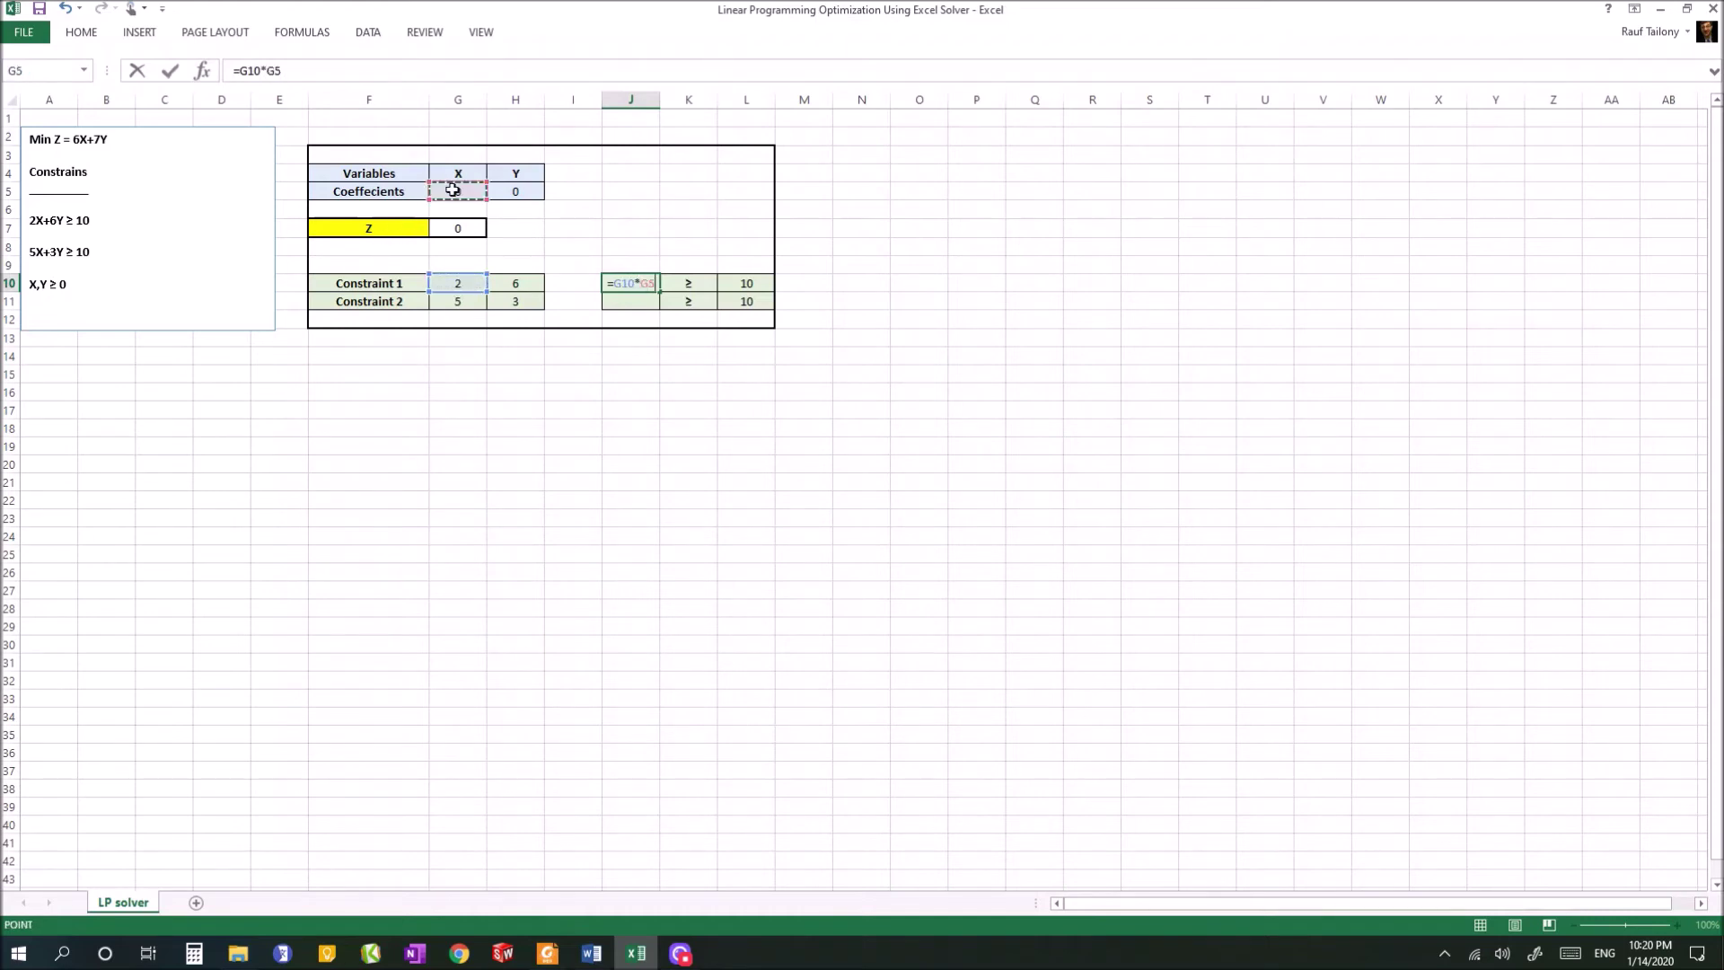
text(+)
click(511, 281)
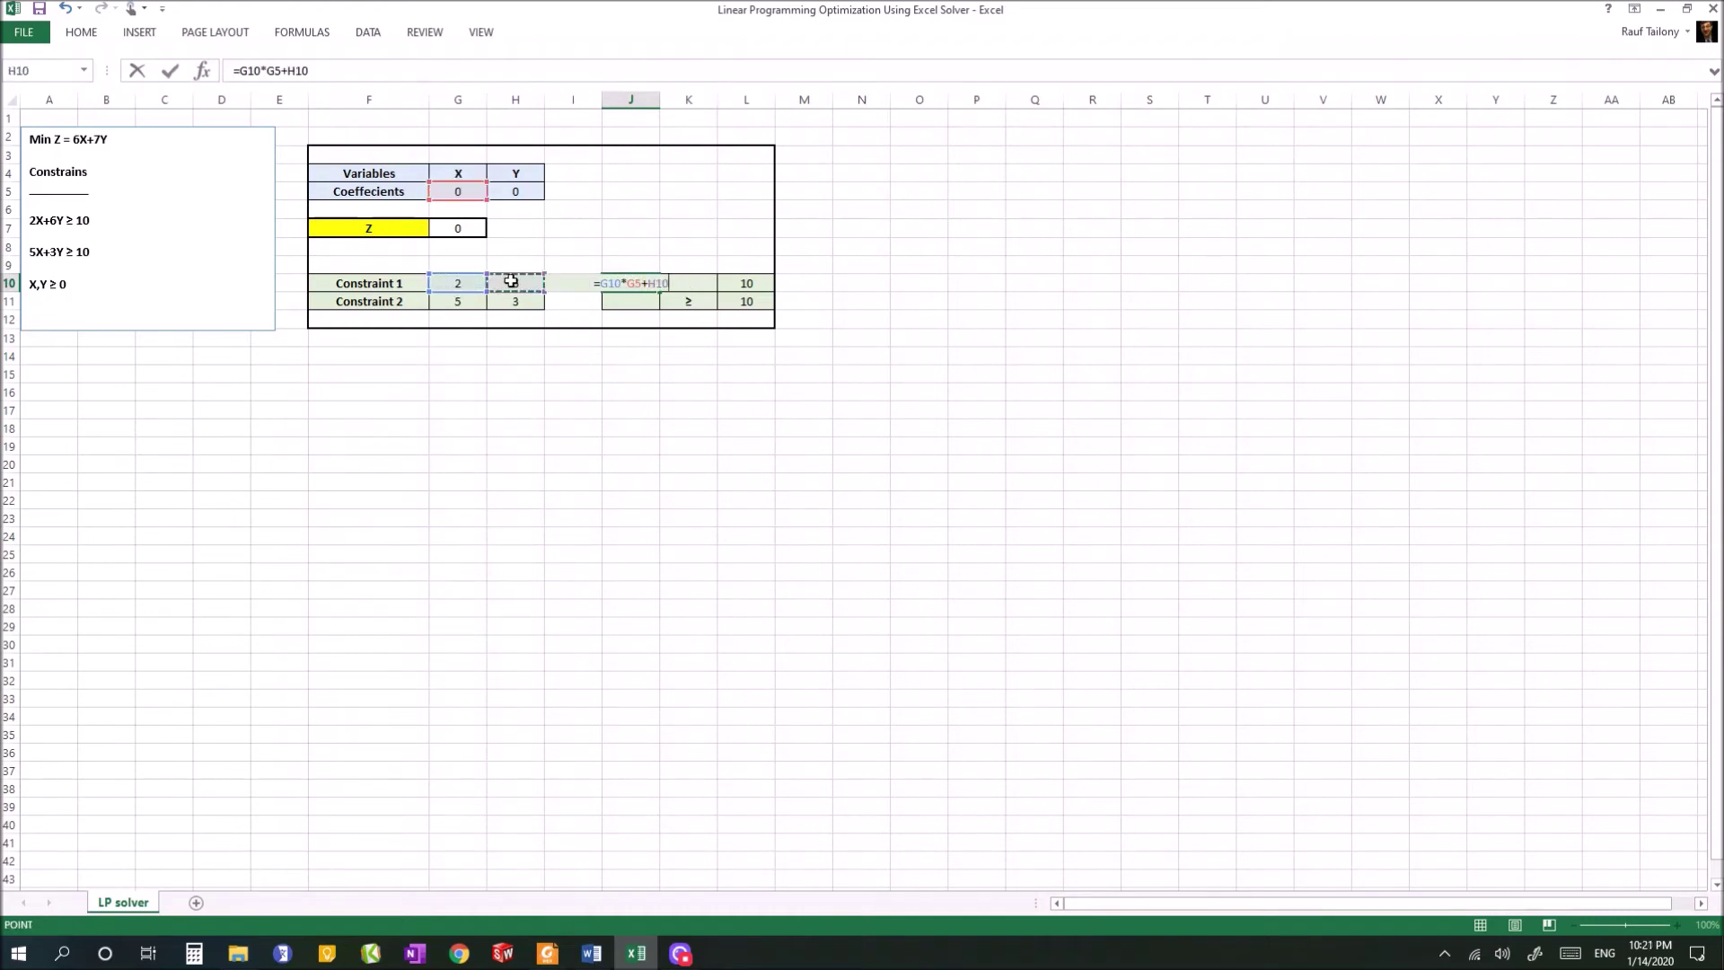
text(*)
click(528, 191)
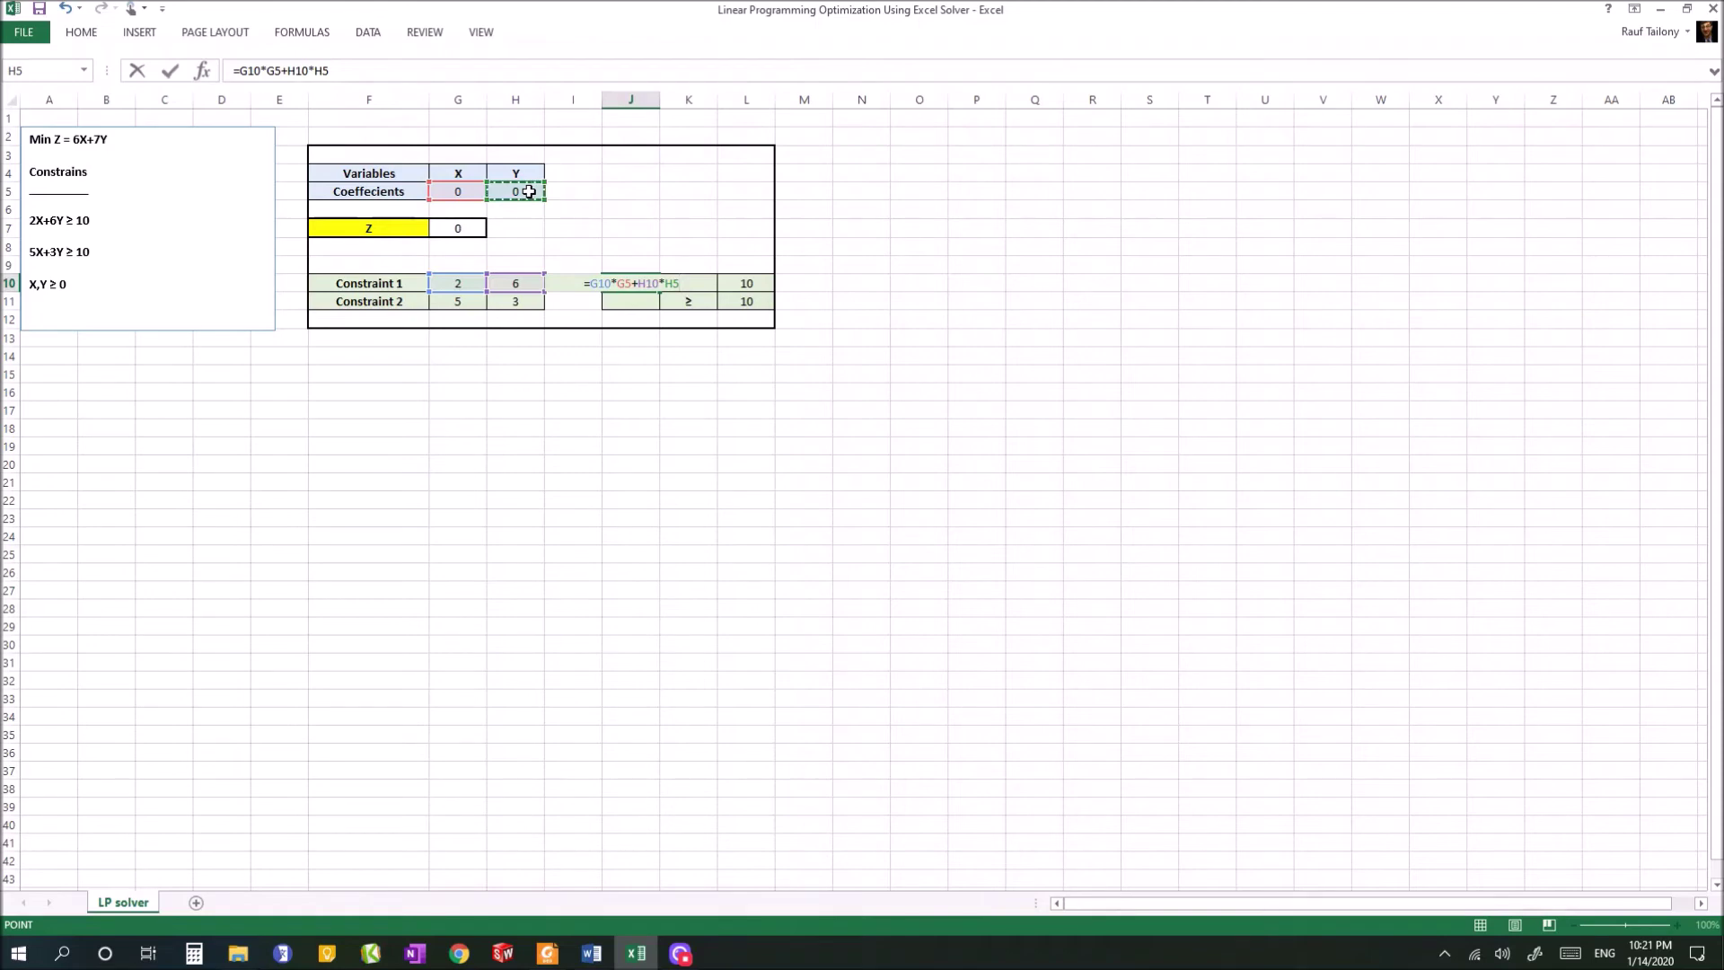
key(Return)
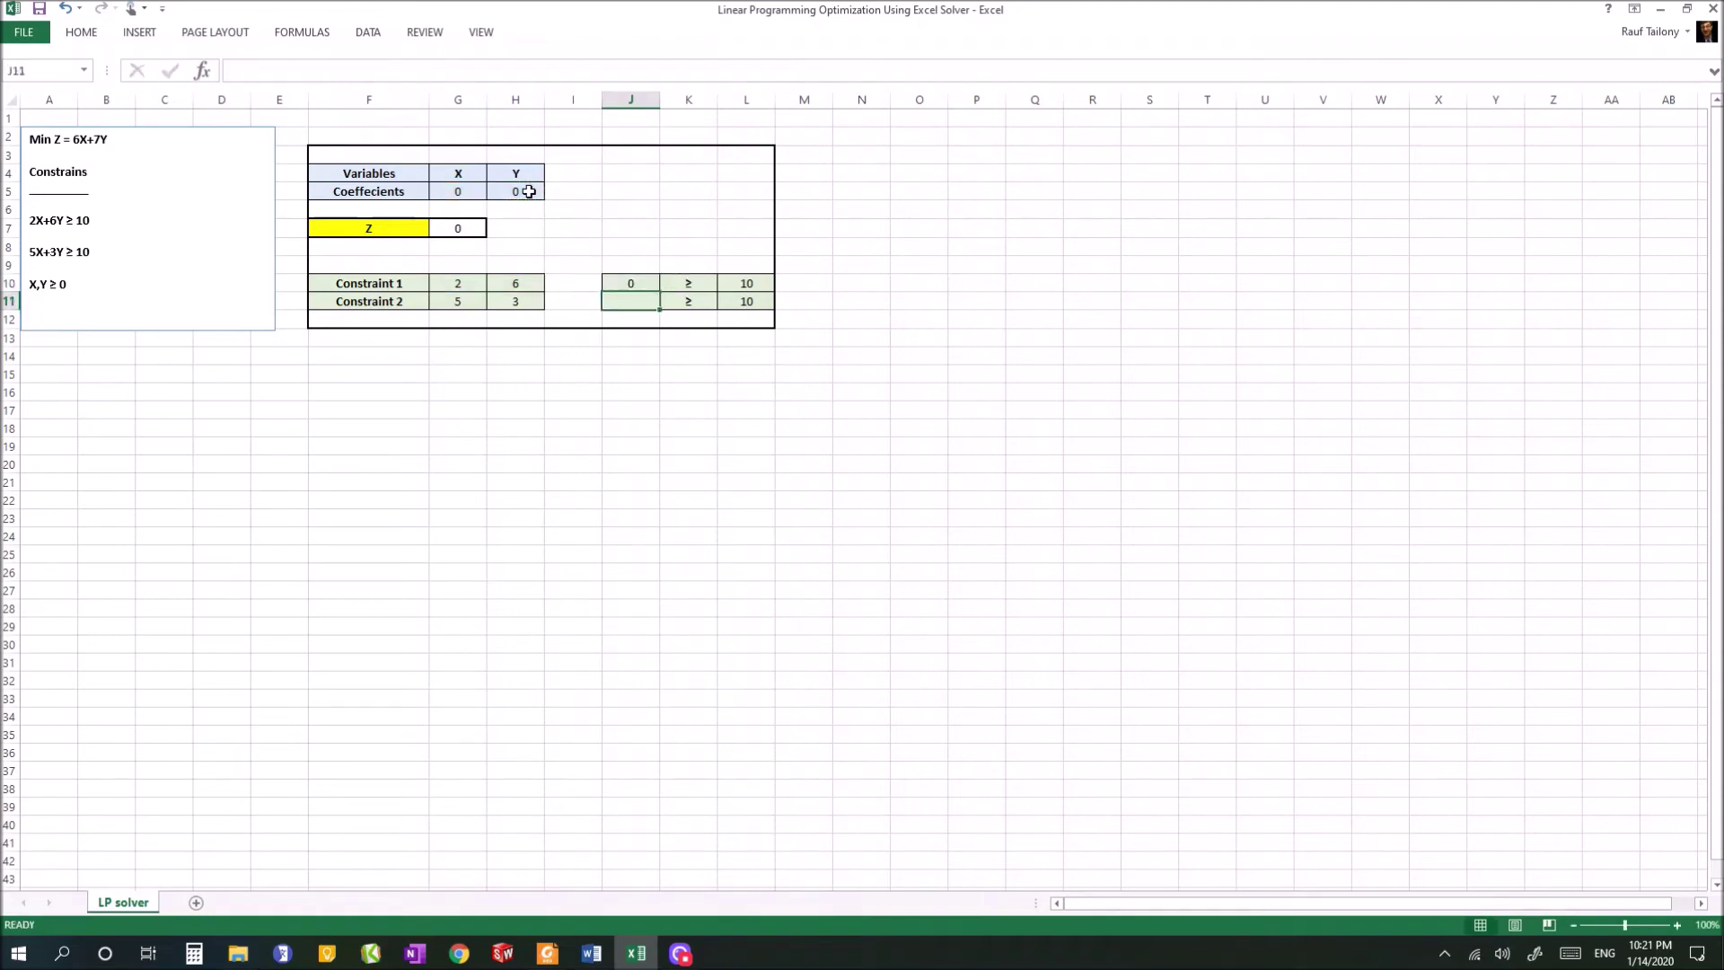
click(755, 282)
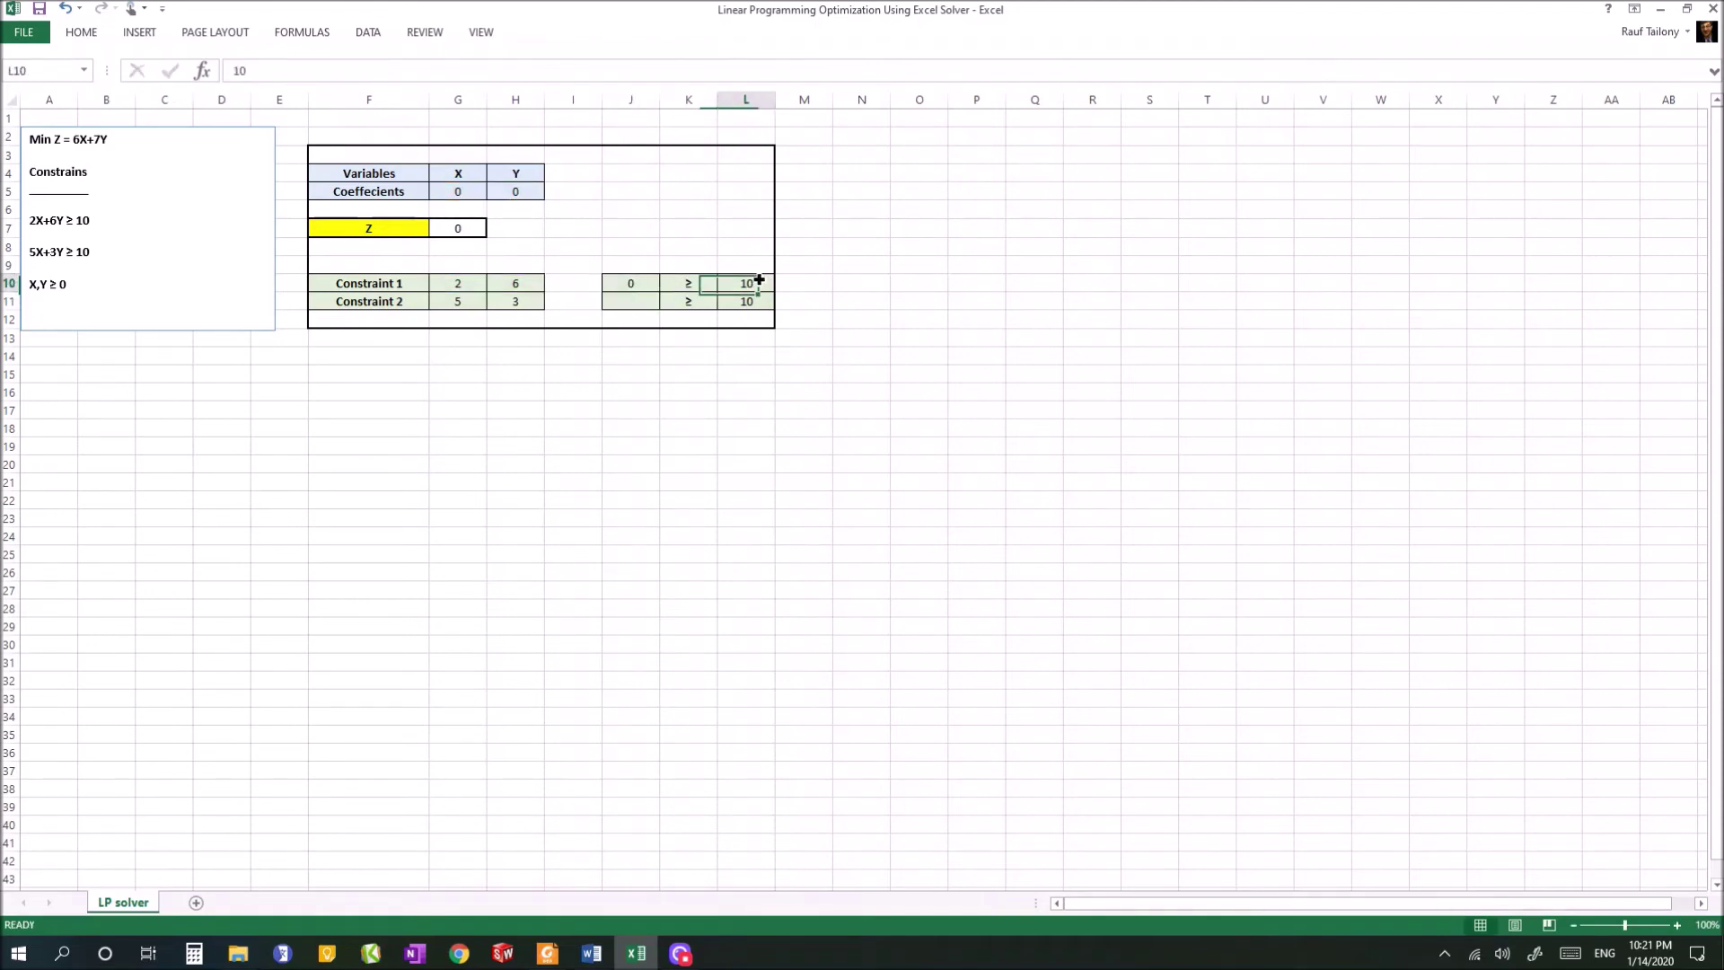
- Start a left-side formula for Constraint 2 in J11, then clear it back to the equals sign
click(464, 300)
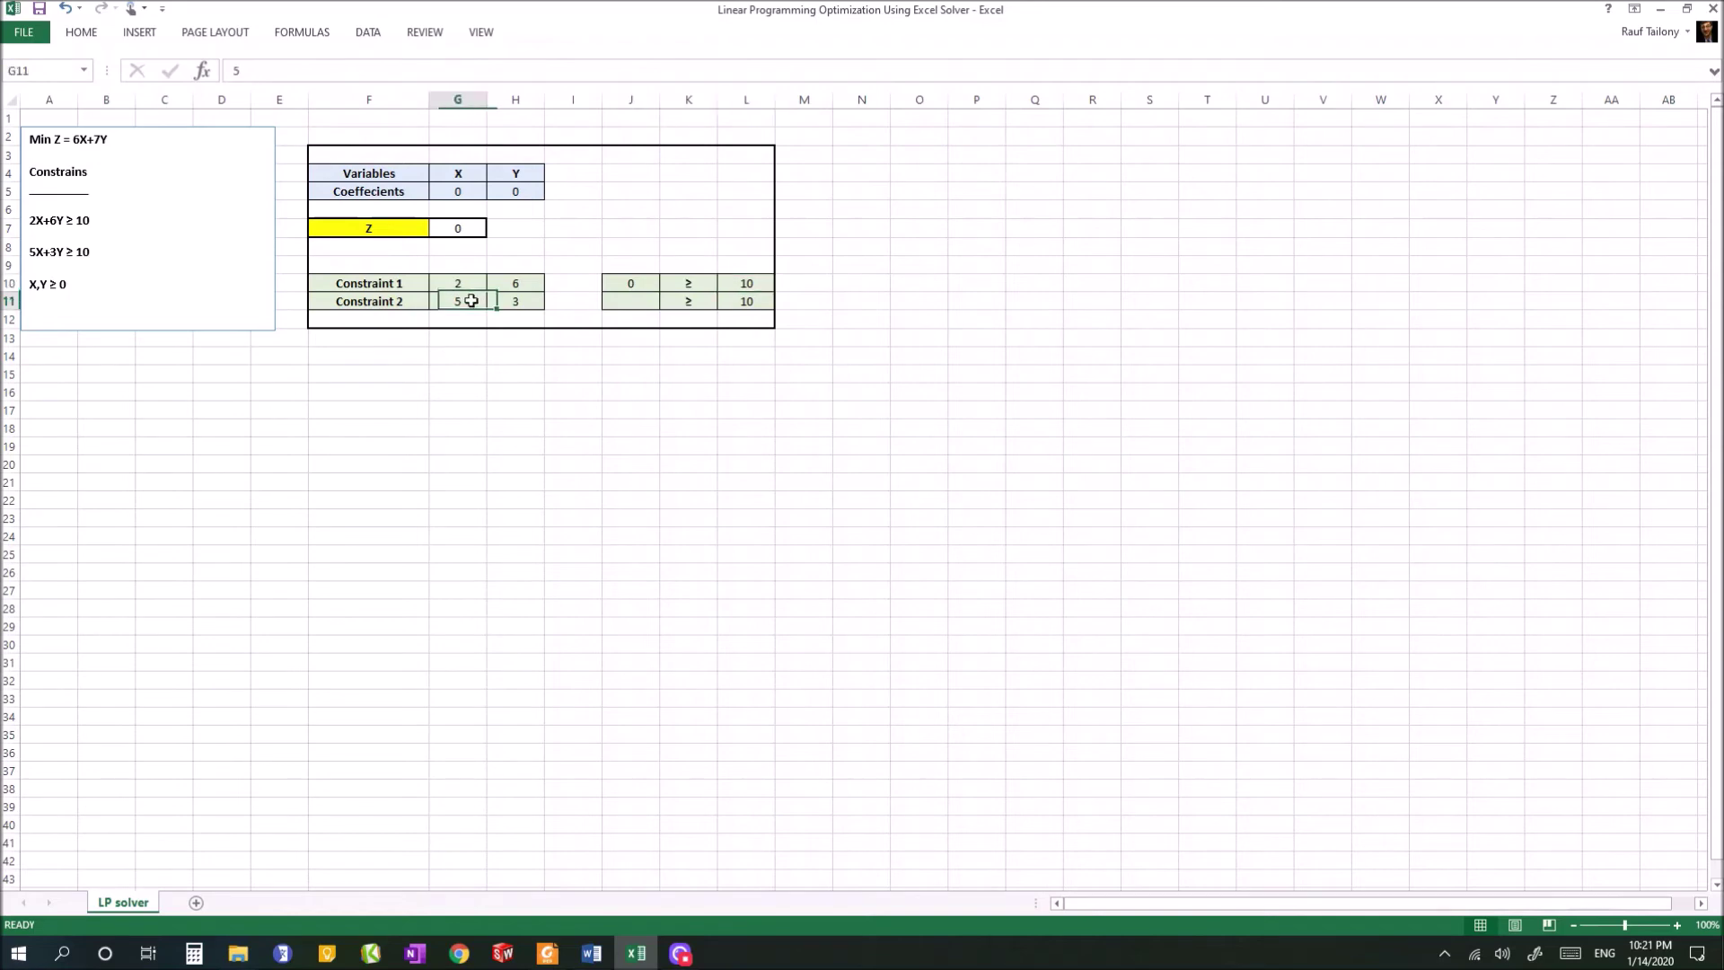
click(621, 301)
text(=)
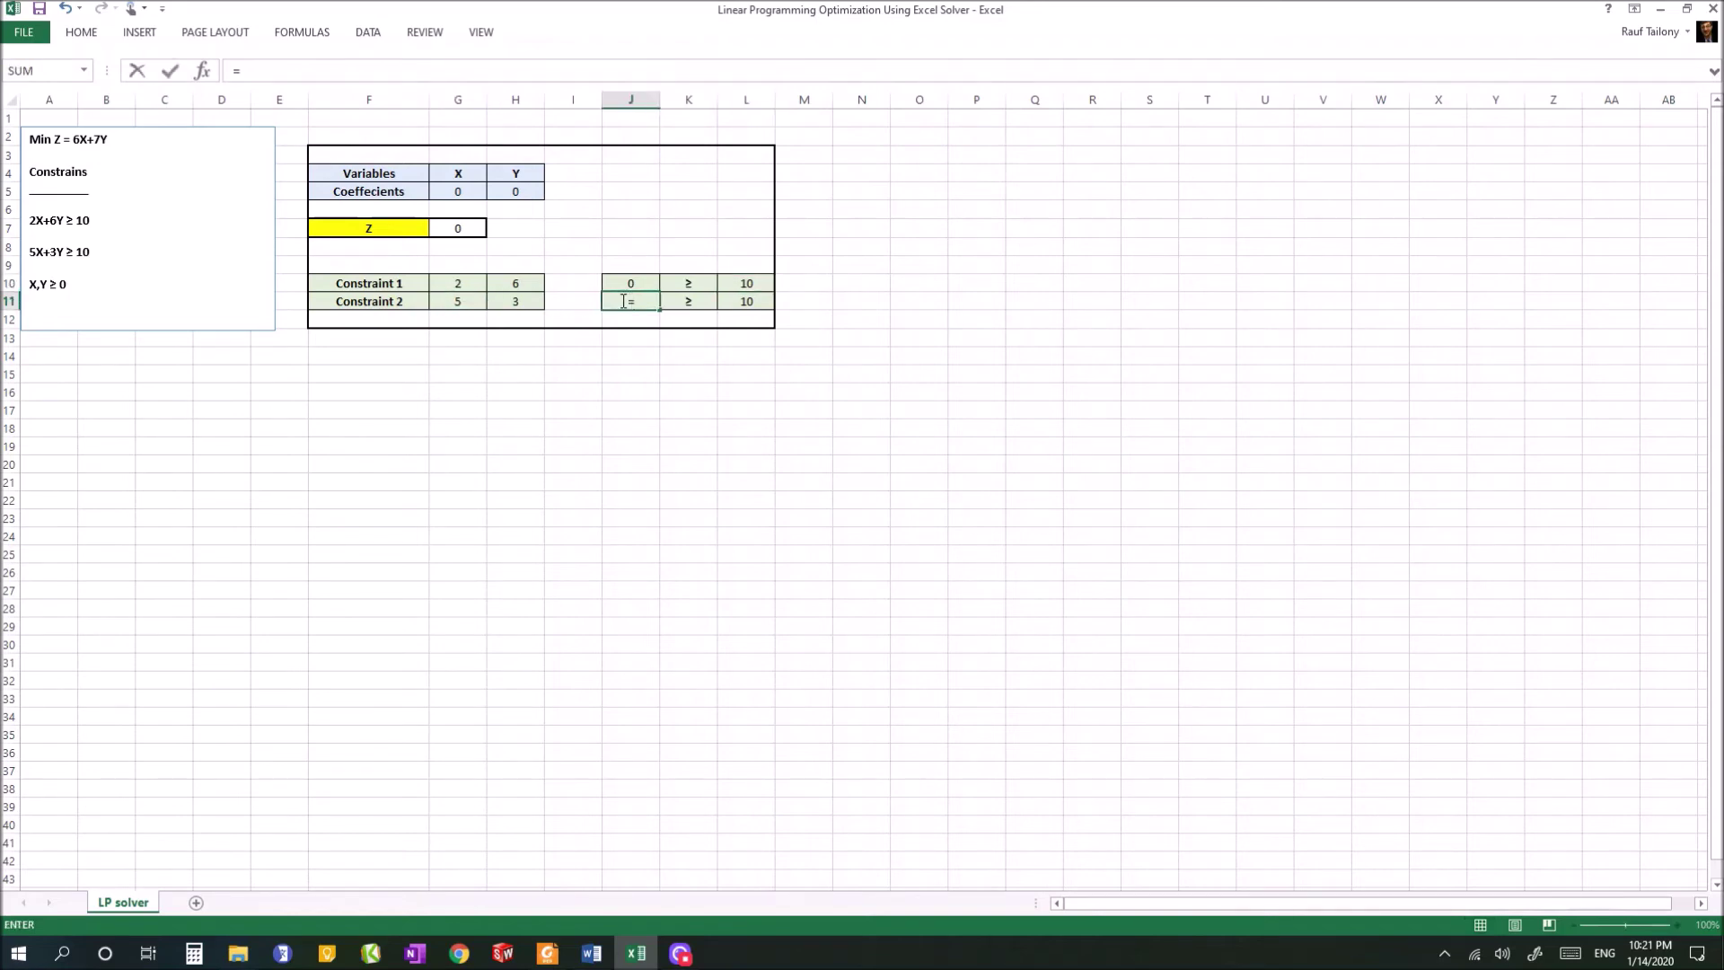
click(473, 299)
text(*)
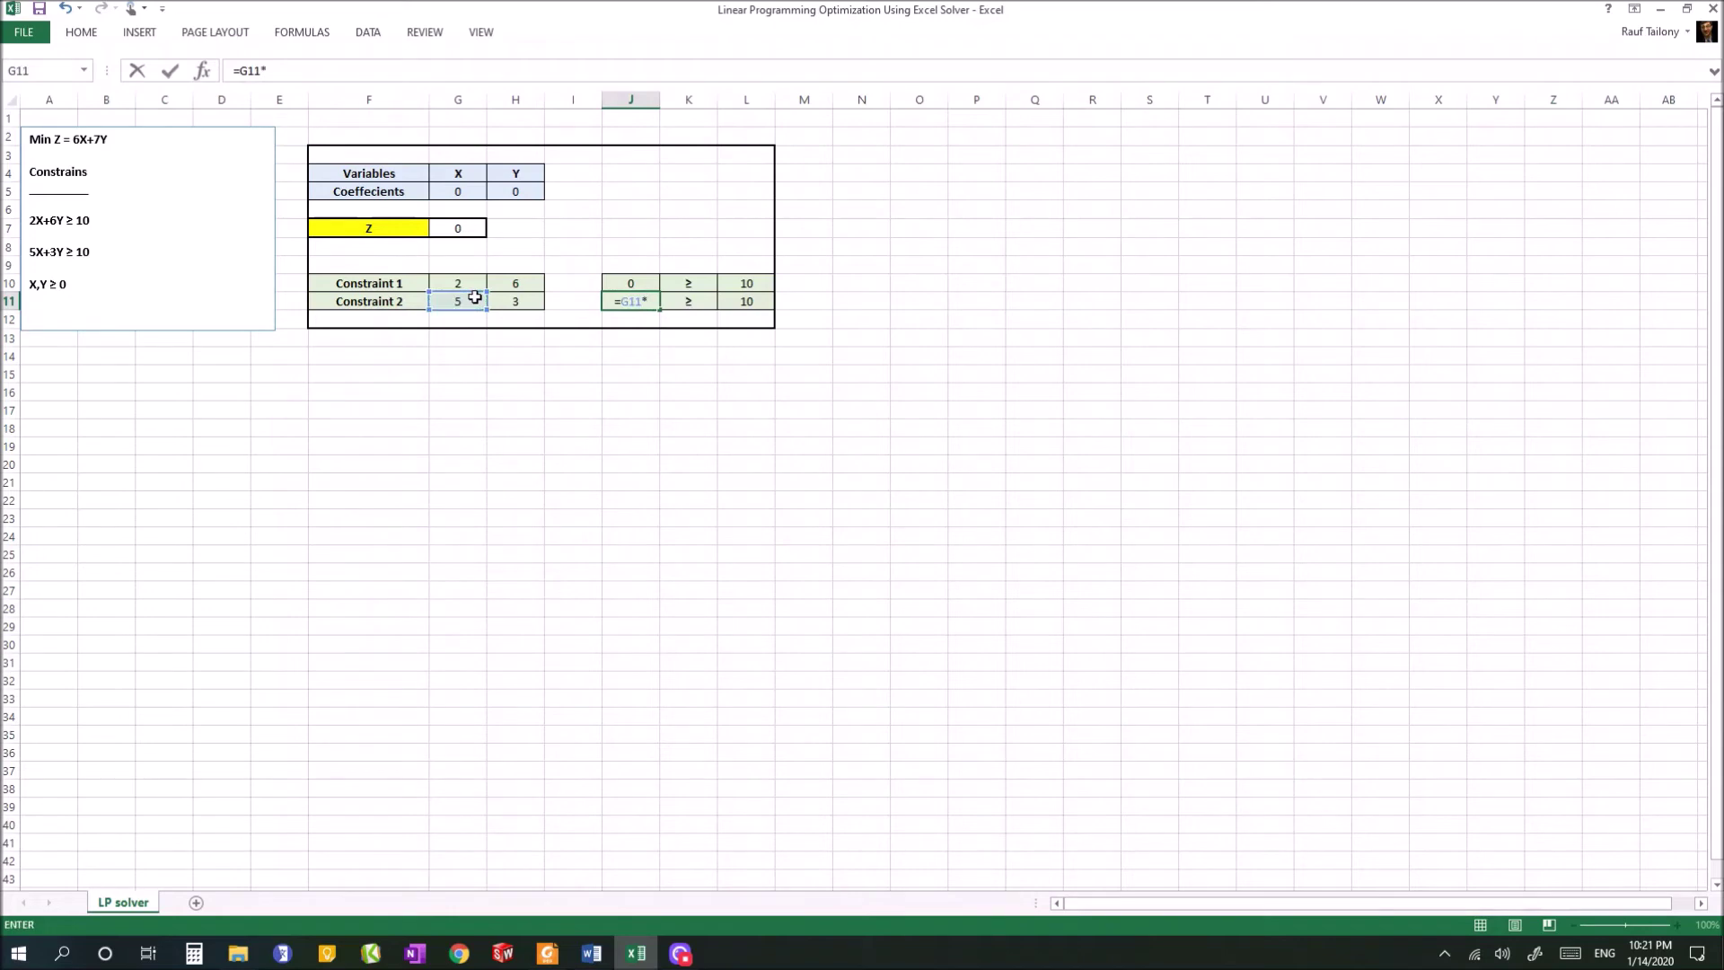
click(454, 192)
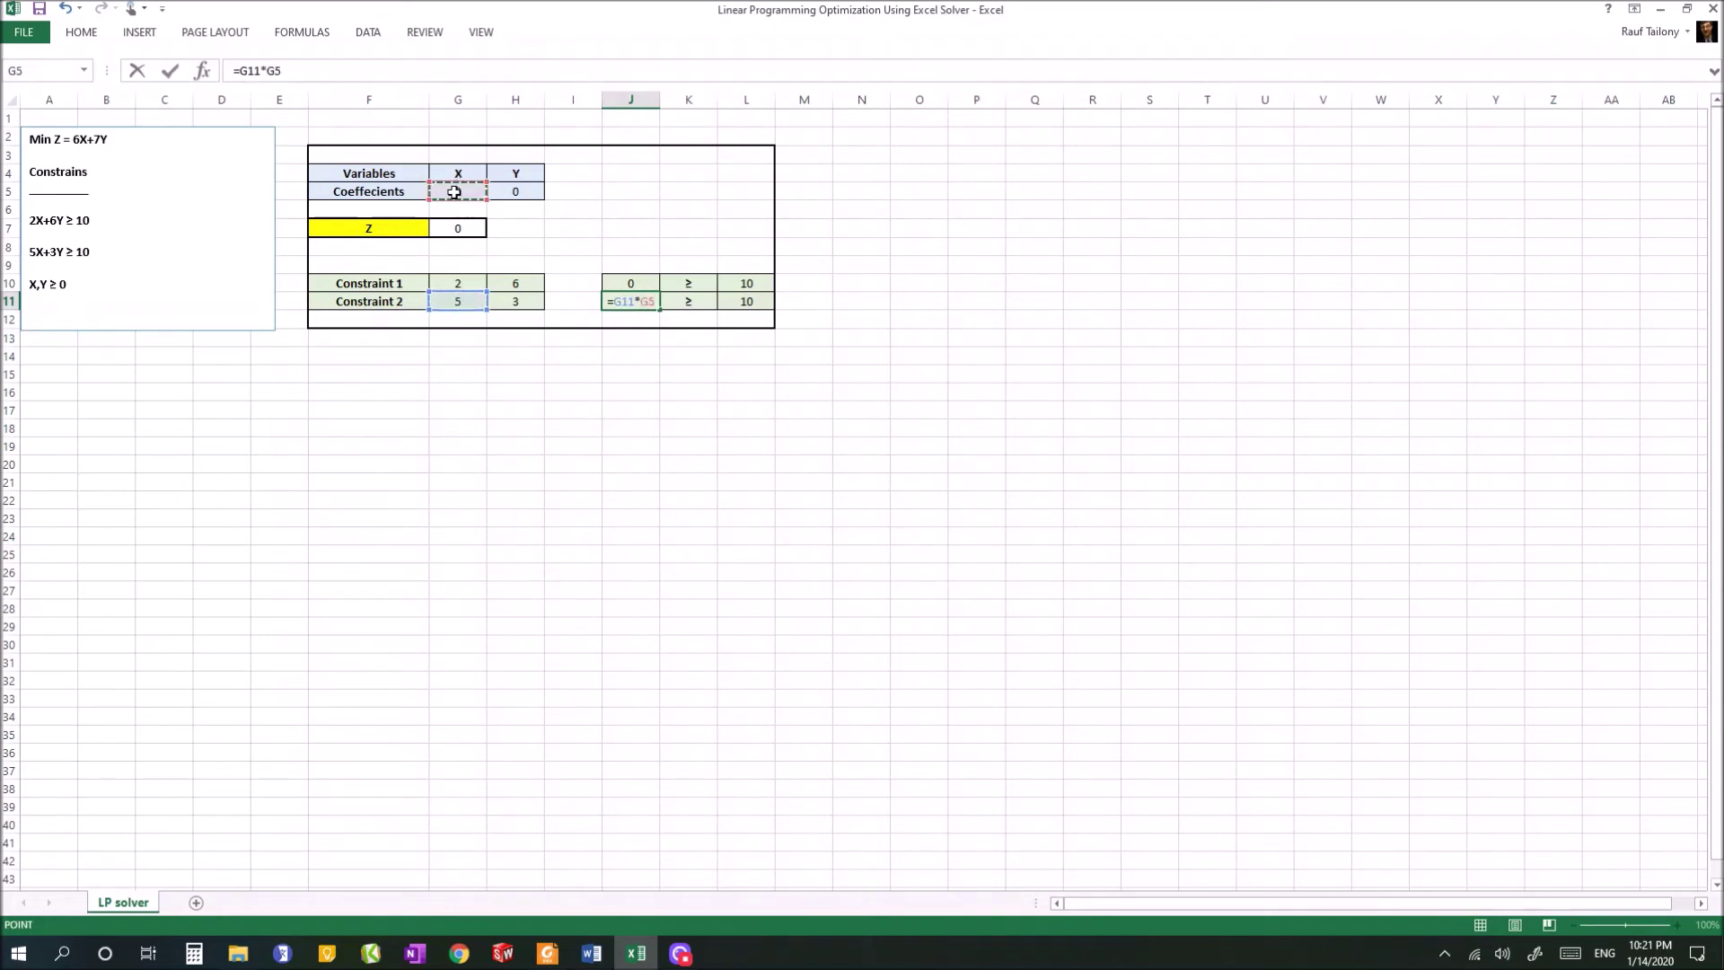
key(BackSpace)
key(BackSpace)
key(BackSpace)
key(BackSpace)
key(BackSpace)
key(BackSpace)
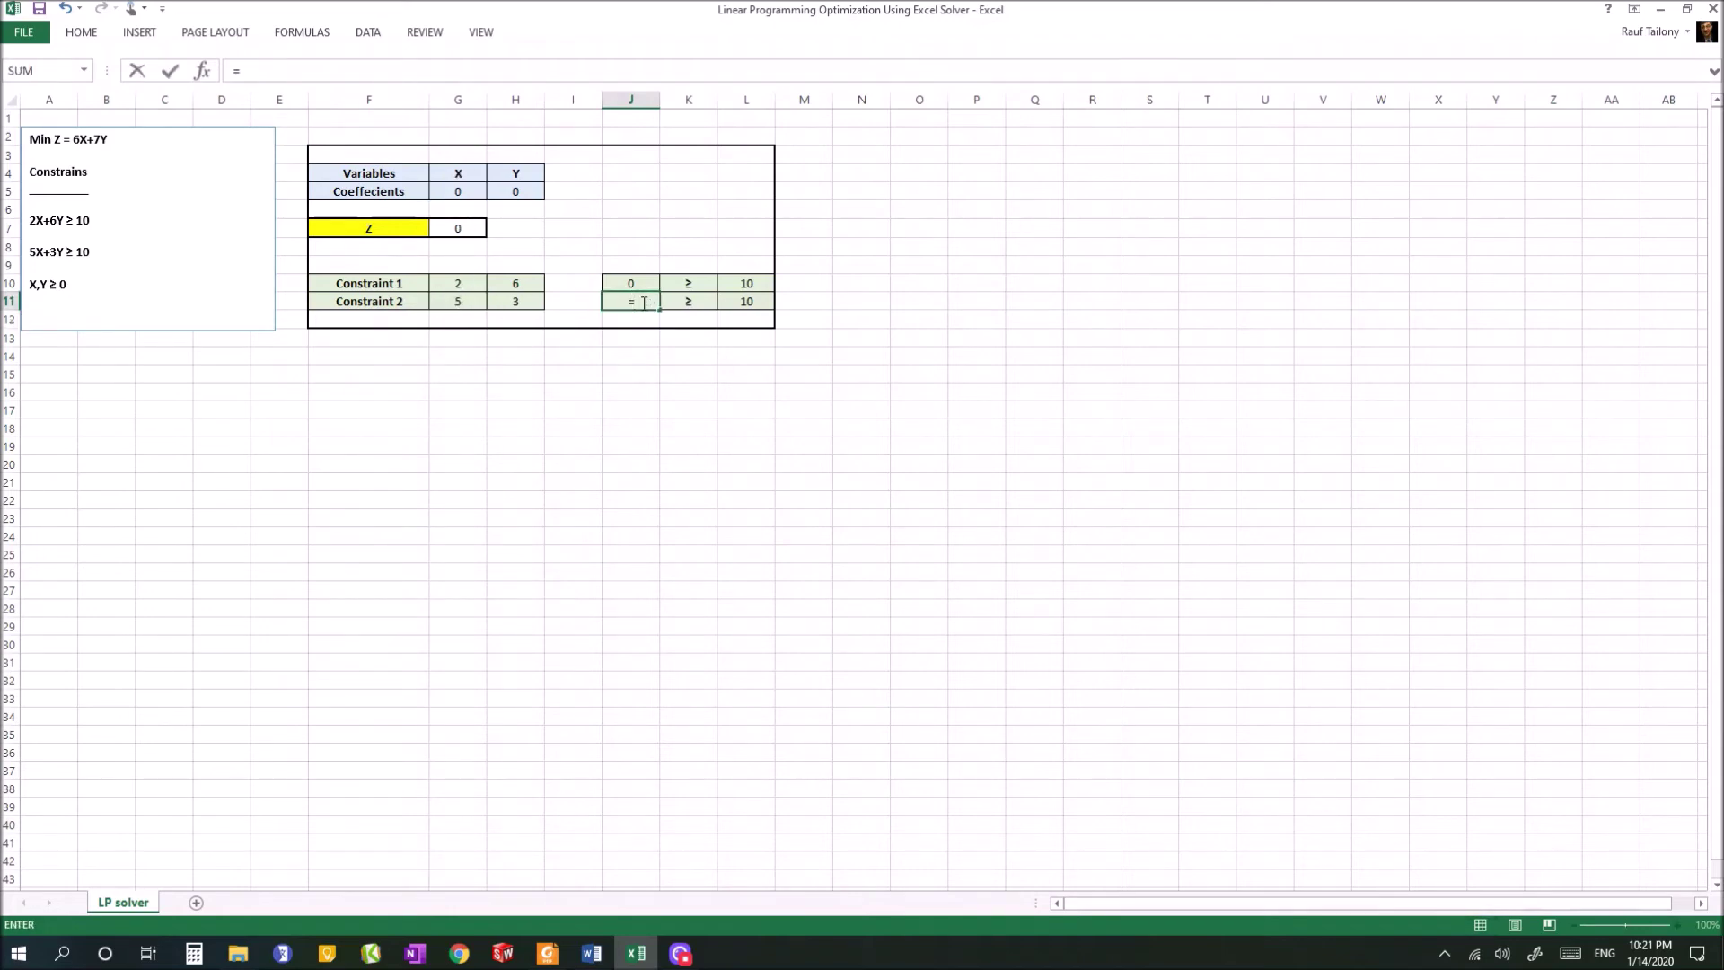
- Finish J11 as =5*G5+H11*H5, correcting the operator, so it shows 0
text(5*)
click(459, 189)
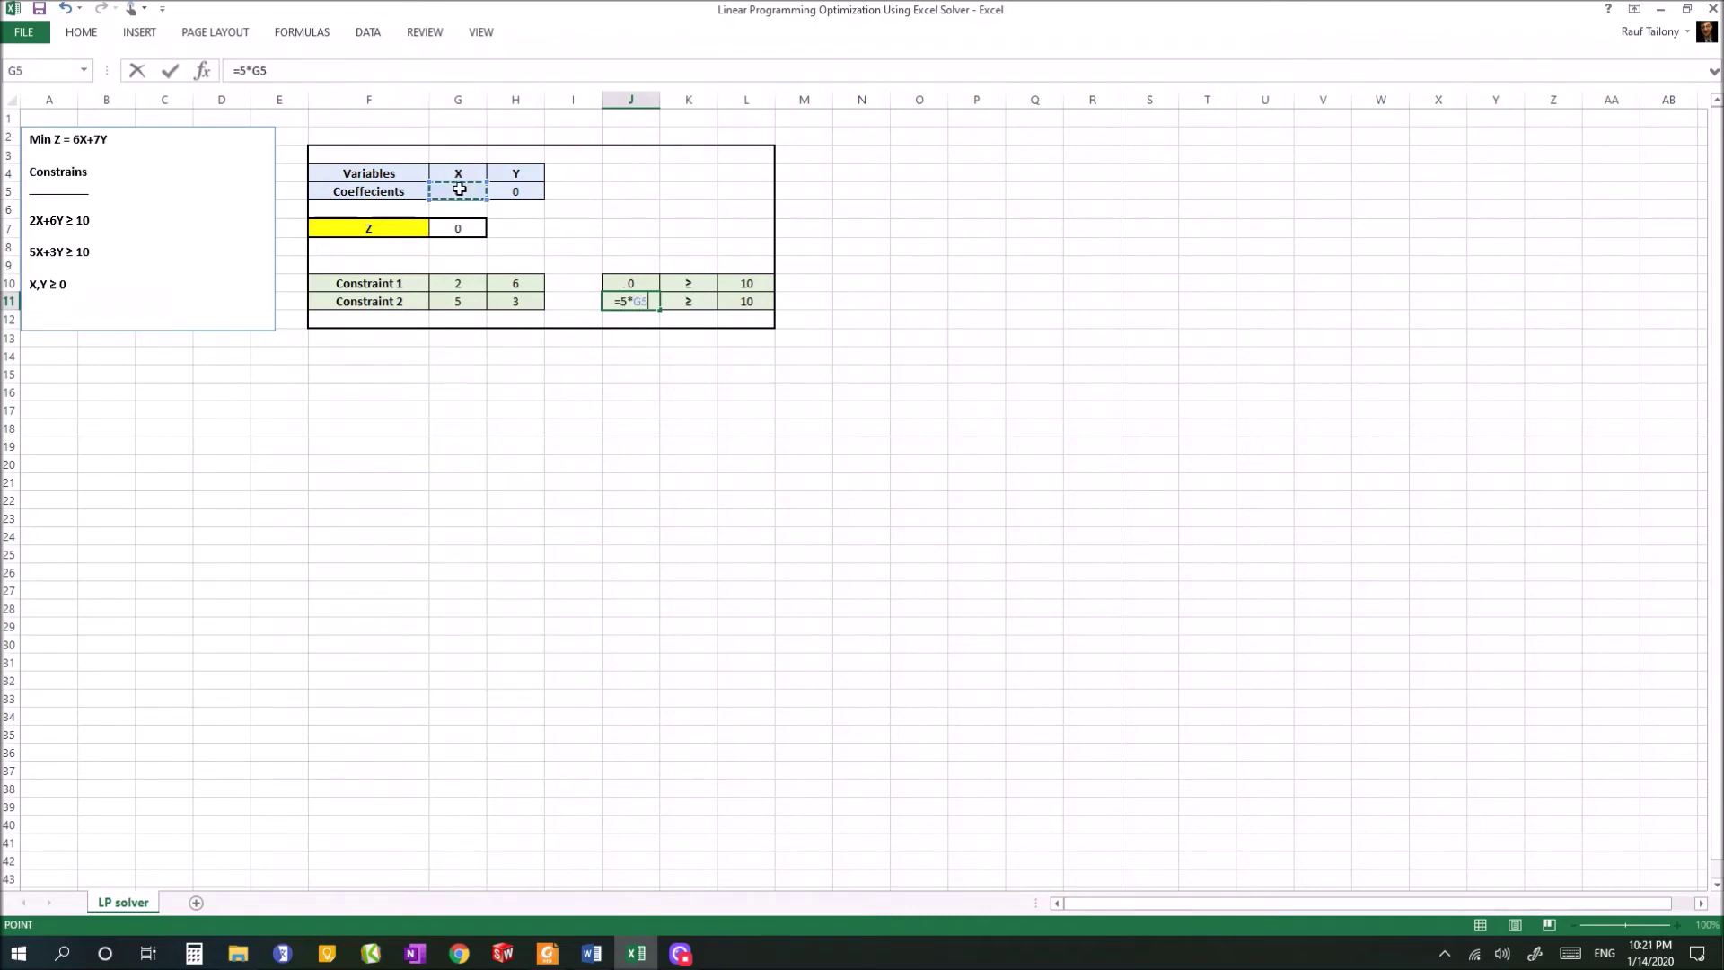
text(+)
click(513, 301)
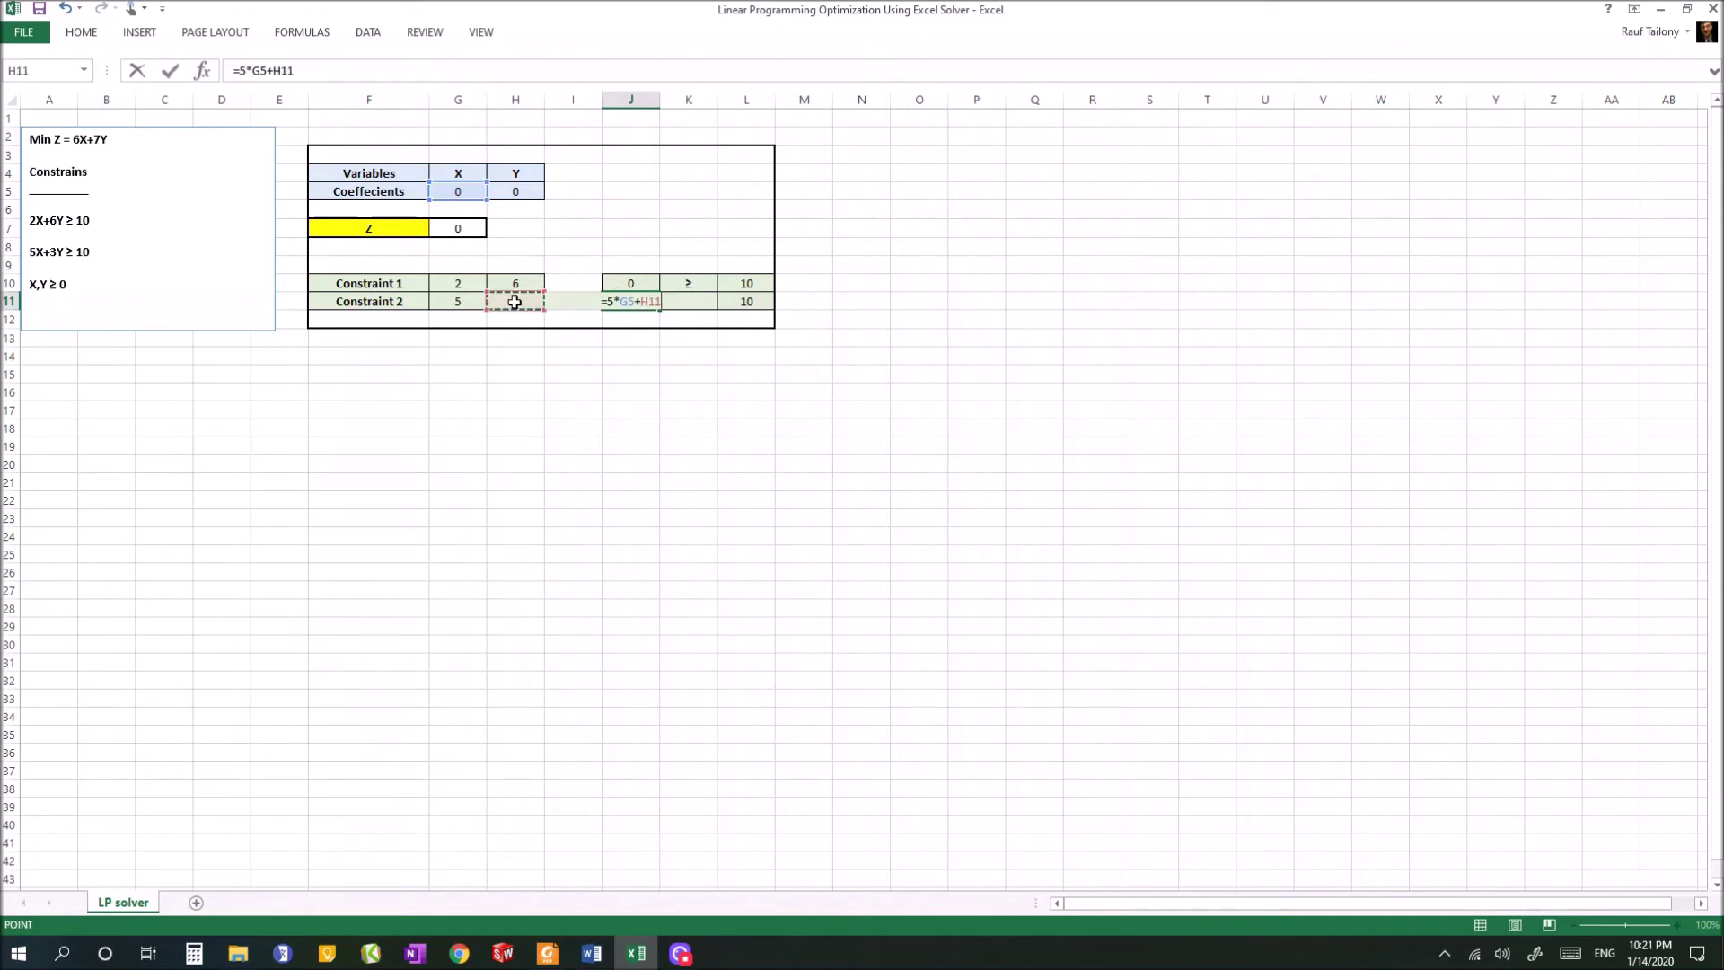
text(+)
key(BackSpace)
text(*)
click(526, 193)
key(Return)
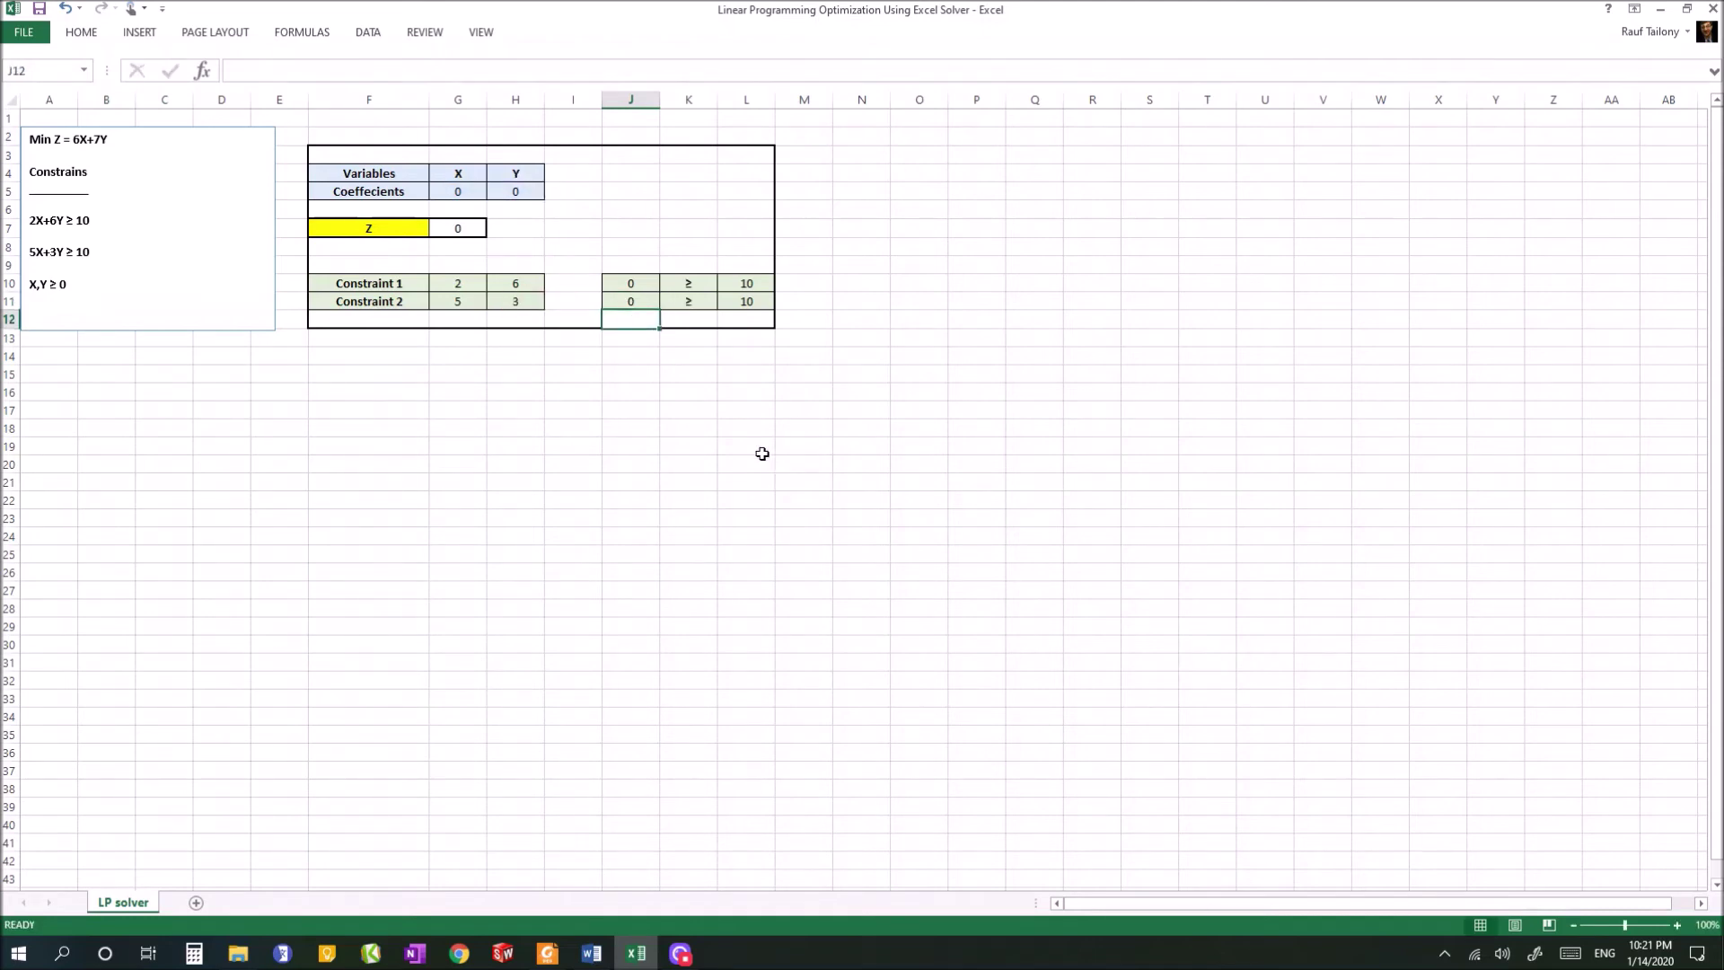
click(628, 283)
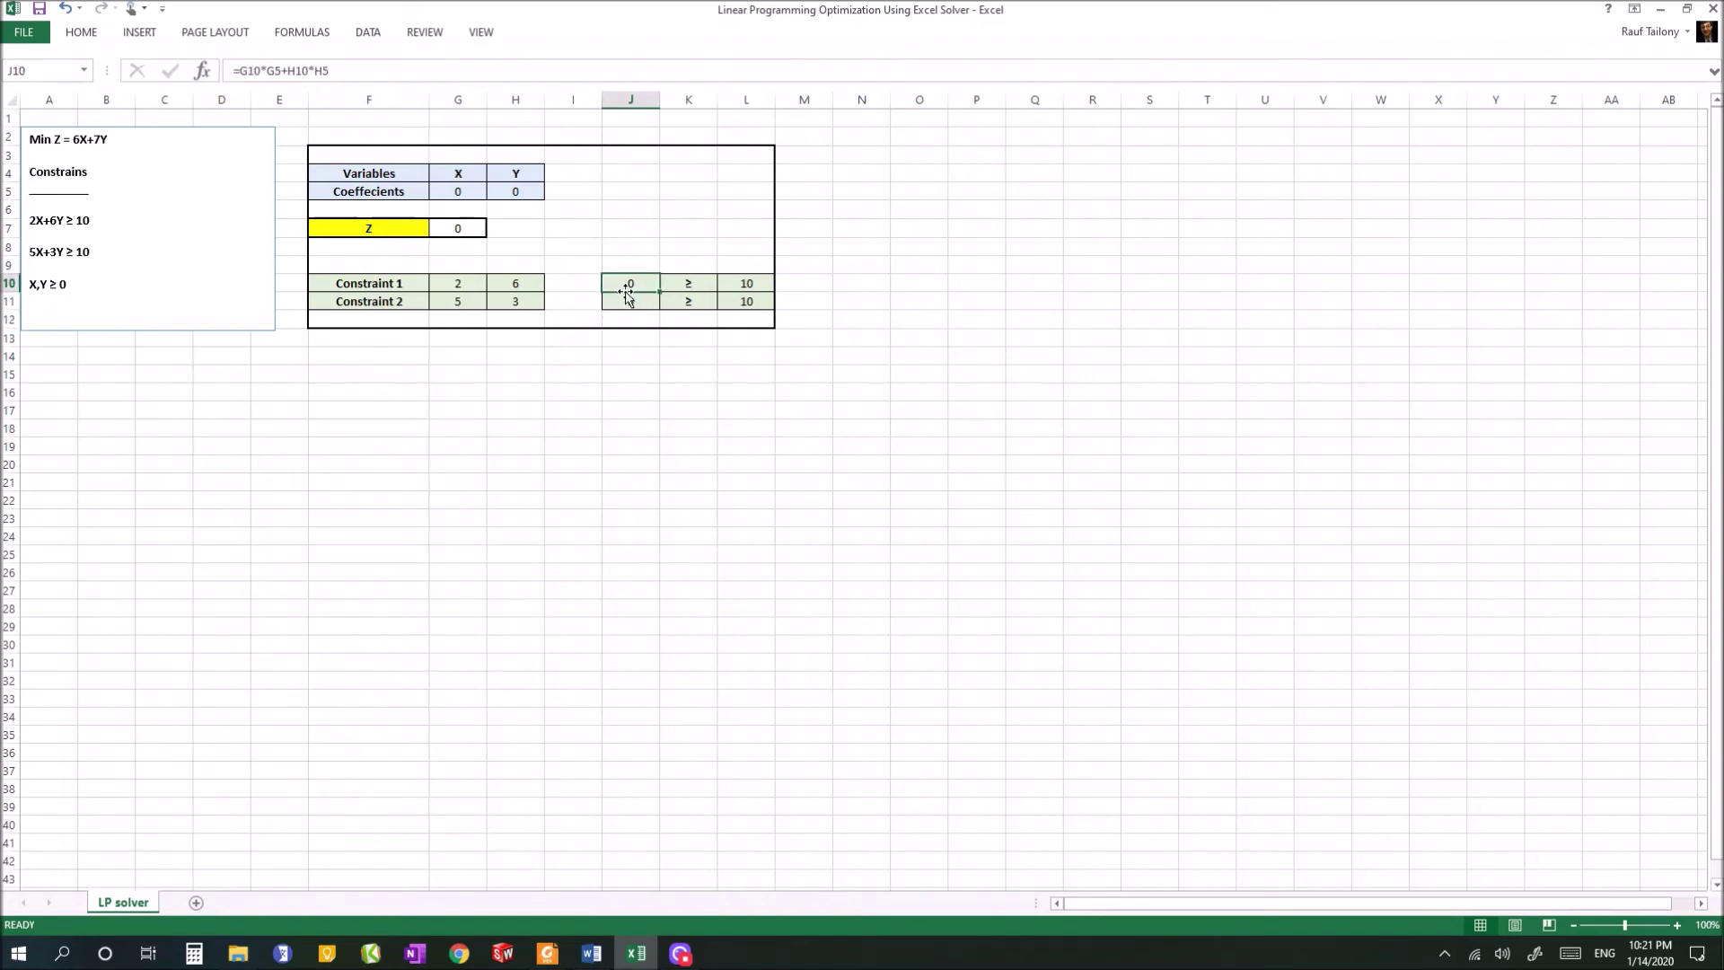
- Open Solver and set it to minimise $G$7 by changing variable cells $G$5:$H$5
click(618, 303)
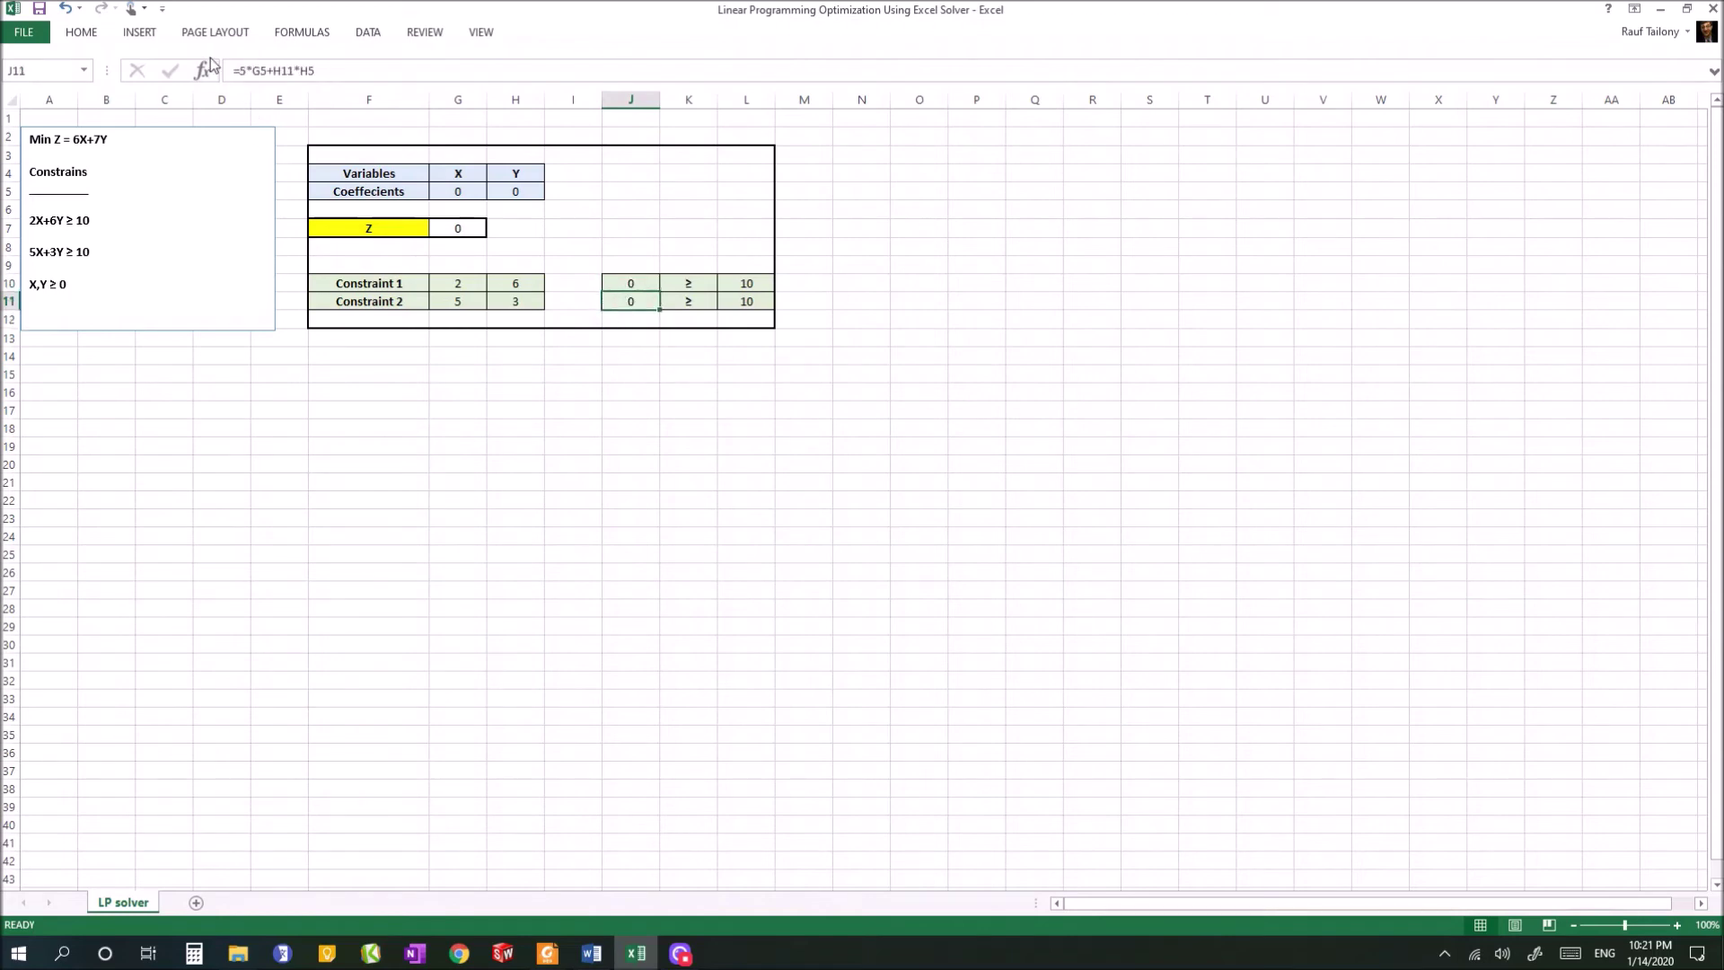
click(365, 33)
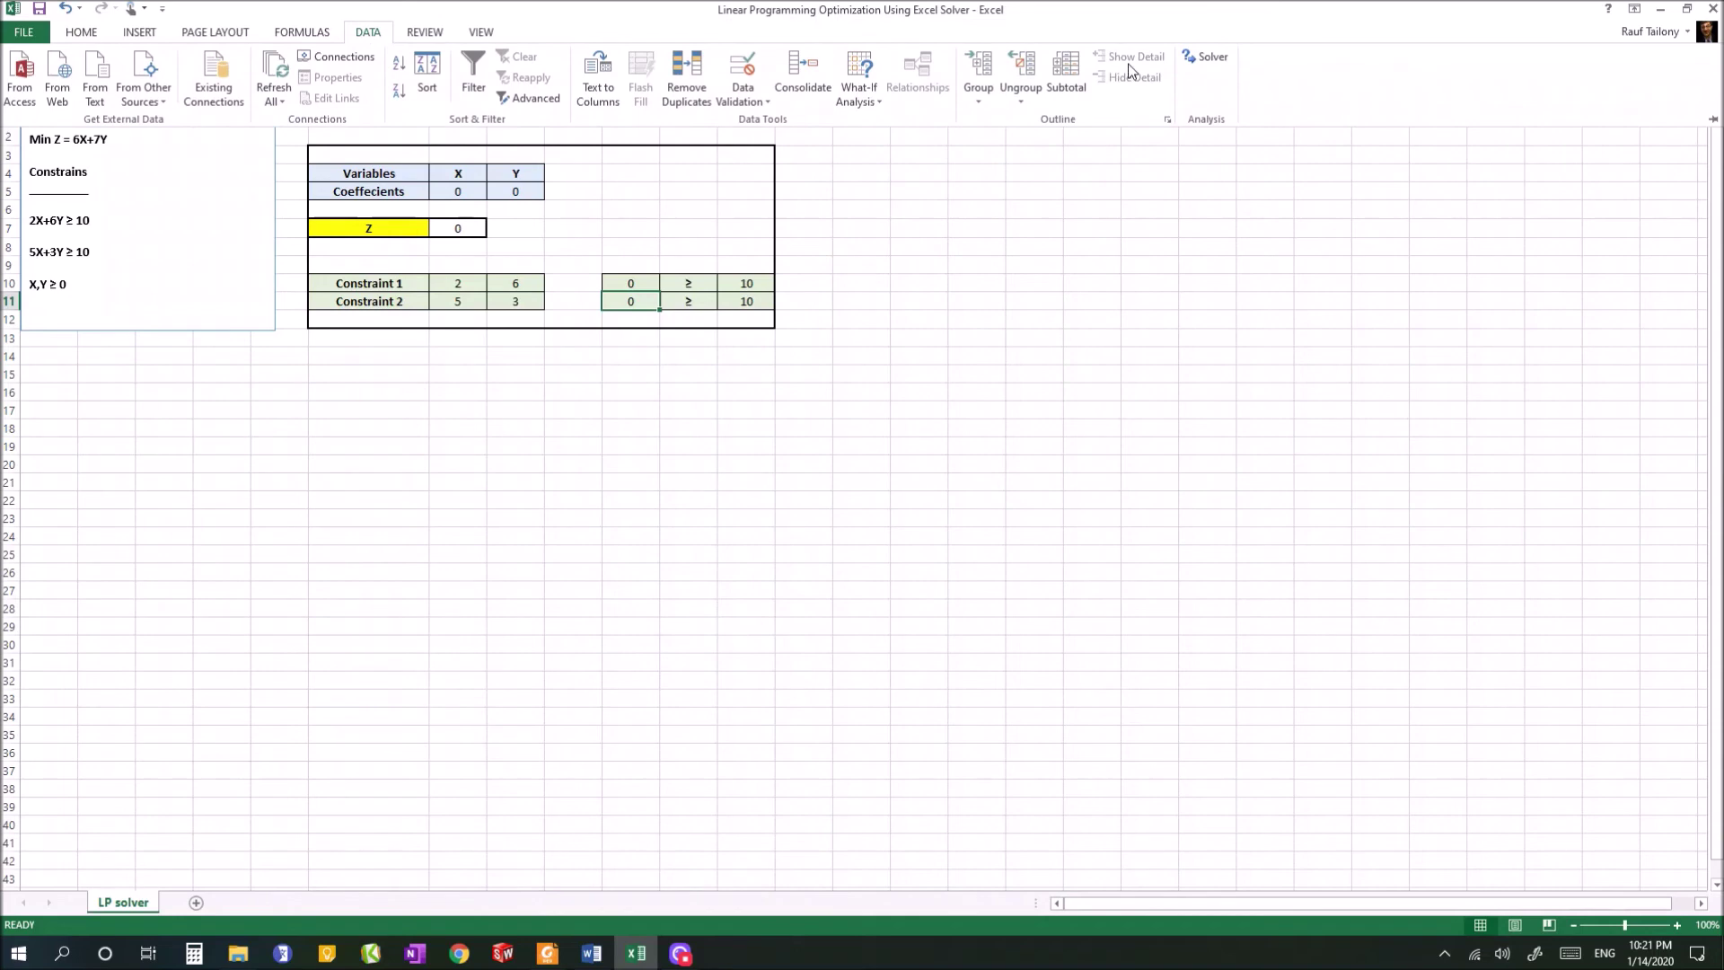
click(1220, 60)
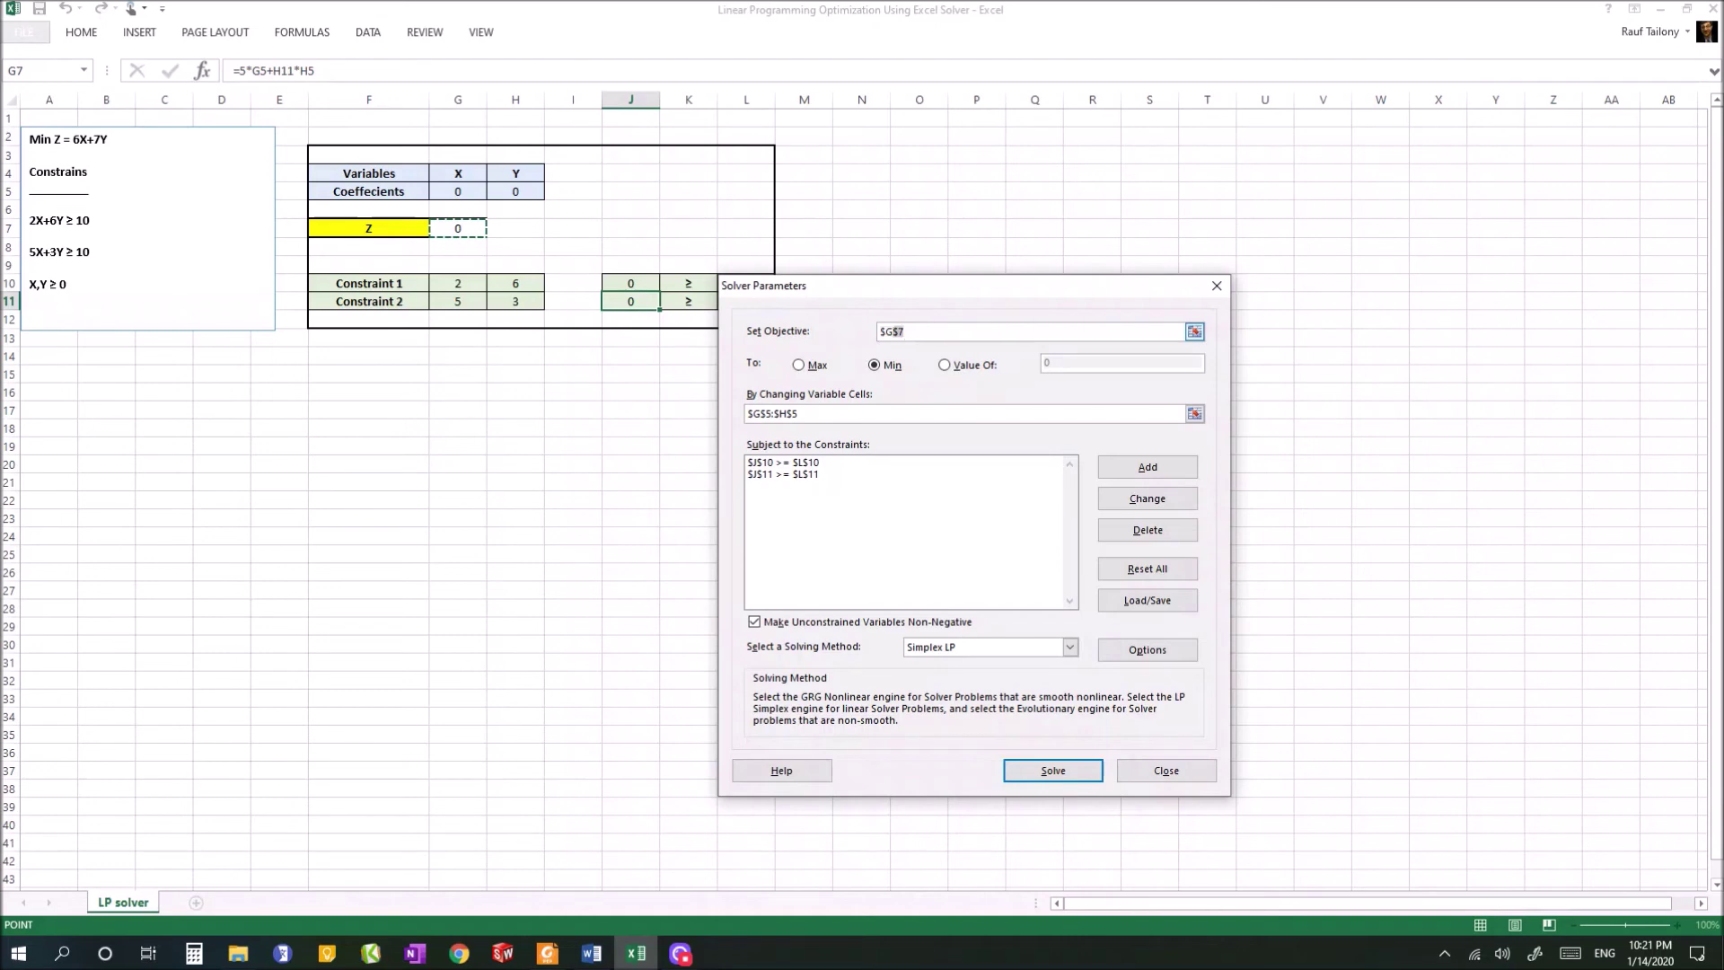
drag(904, 332, 880, 334)
key(BackSpace)
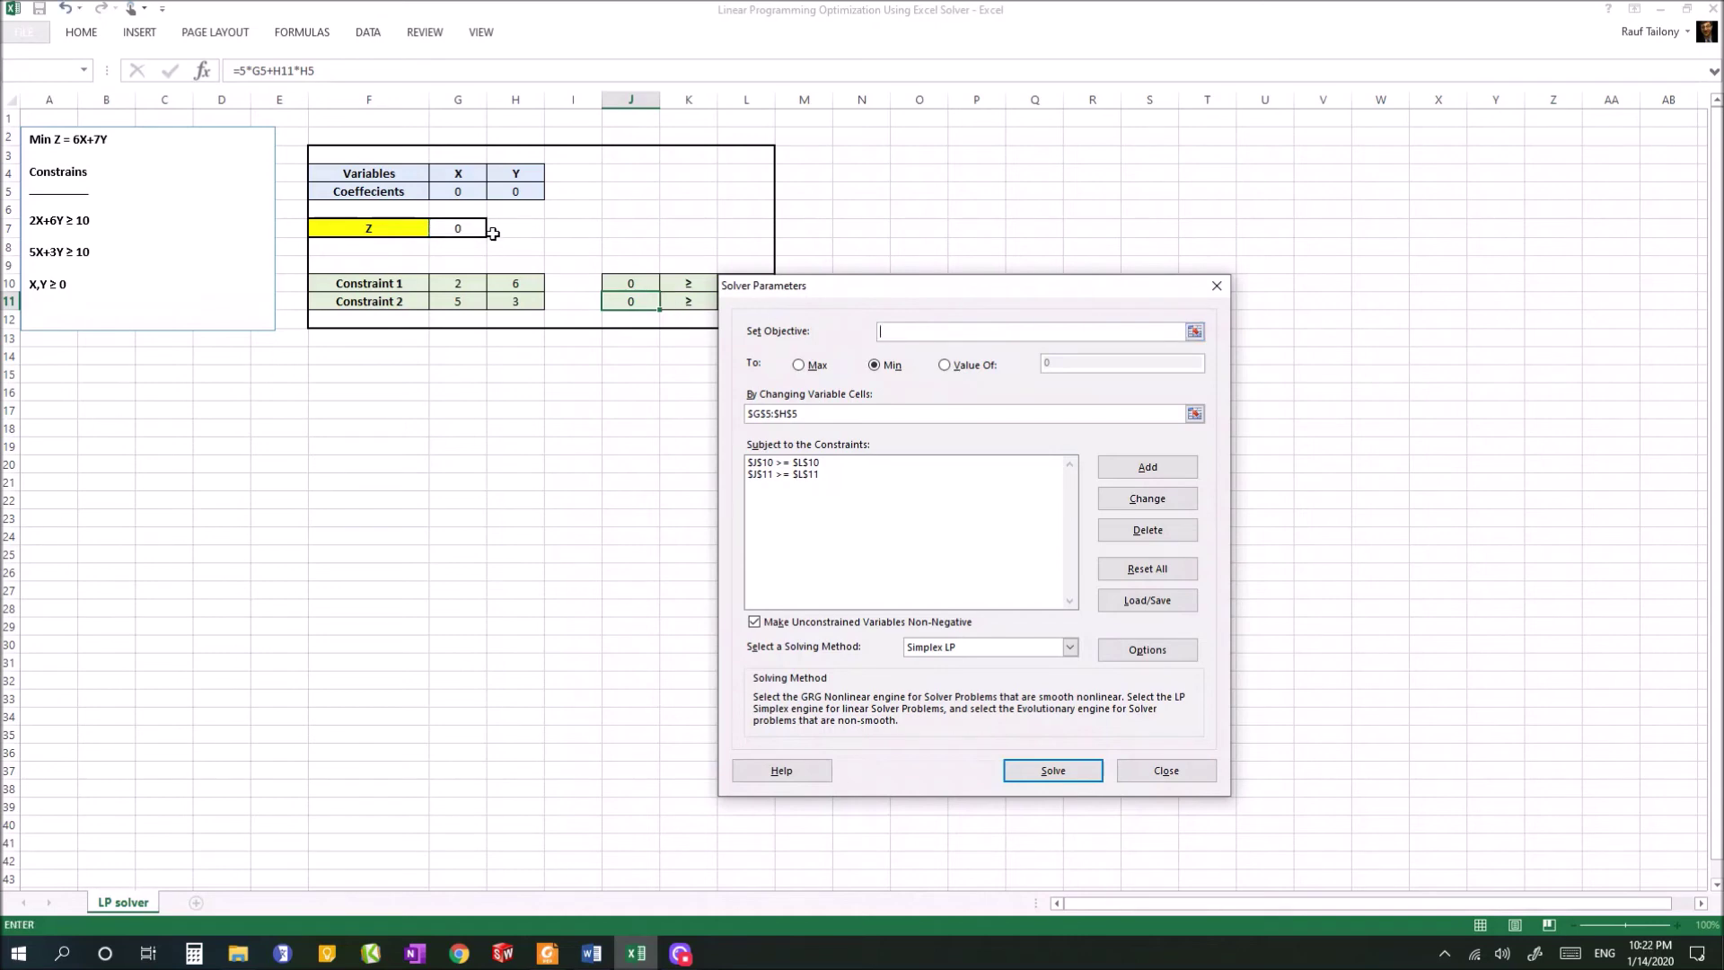
click(462, 229)
click(875, 364)
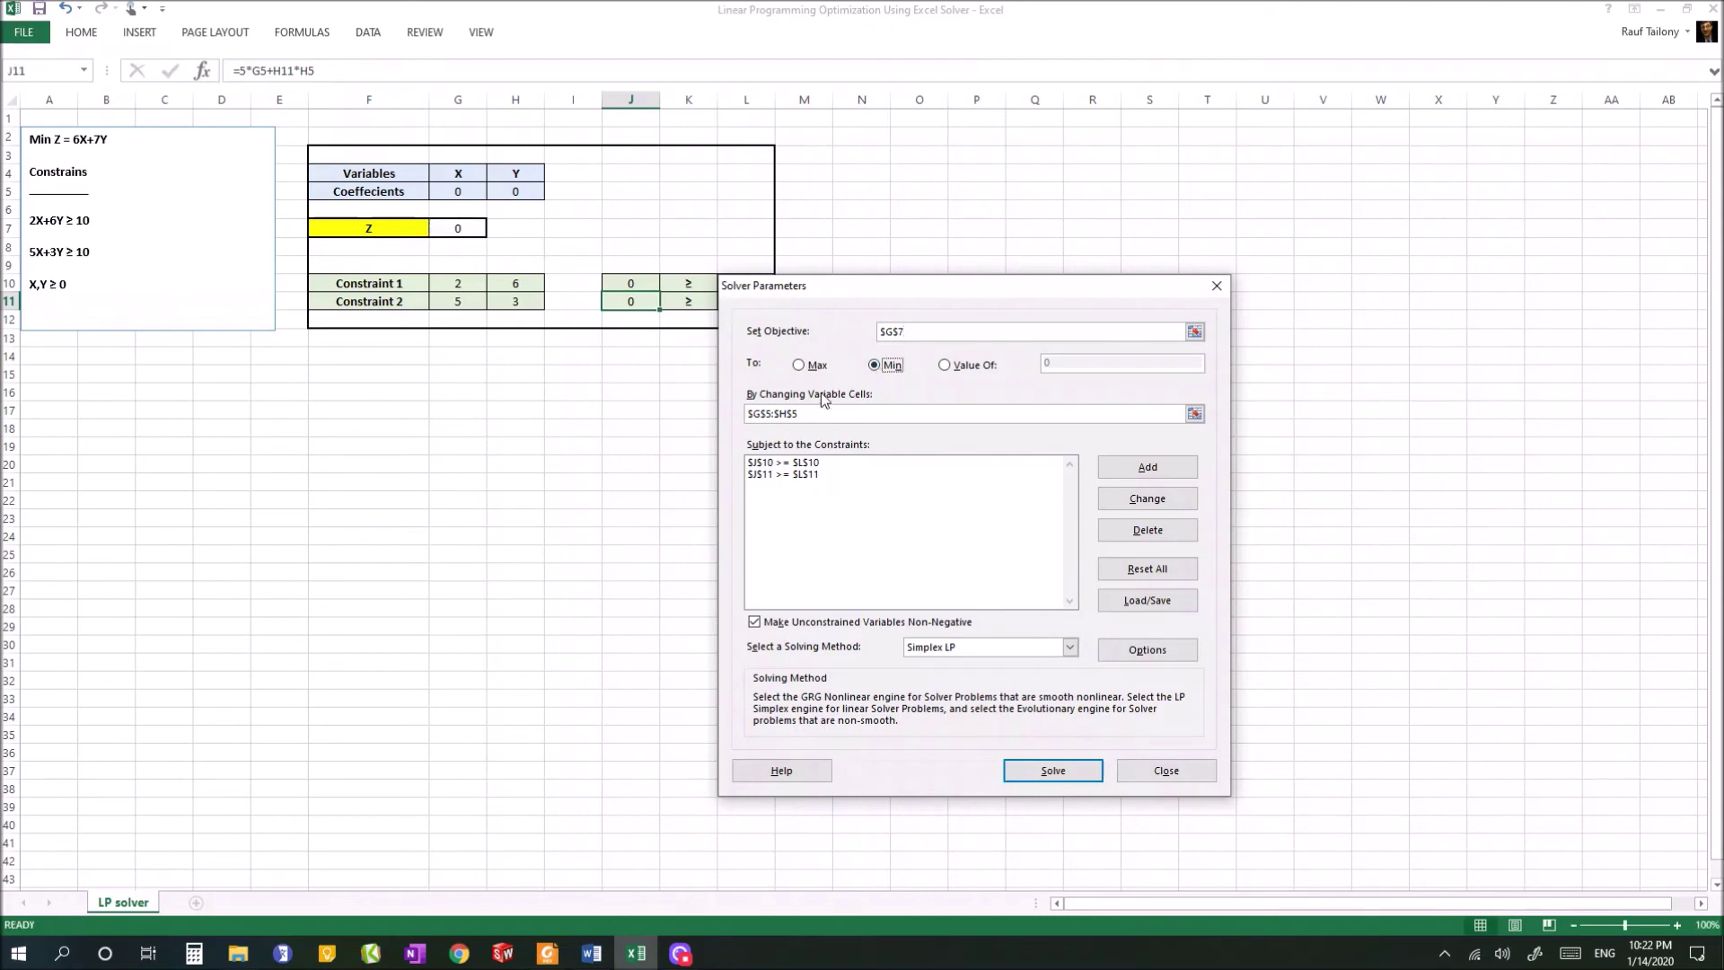
drag(803, 413, 745, 411)
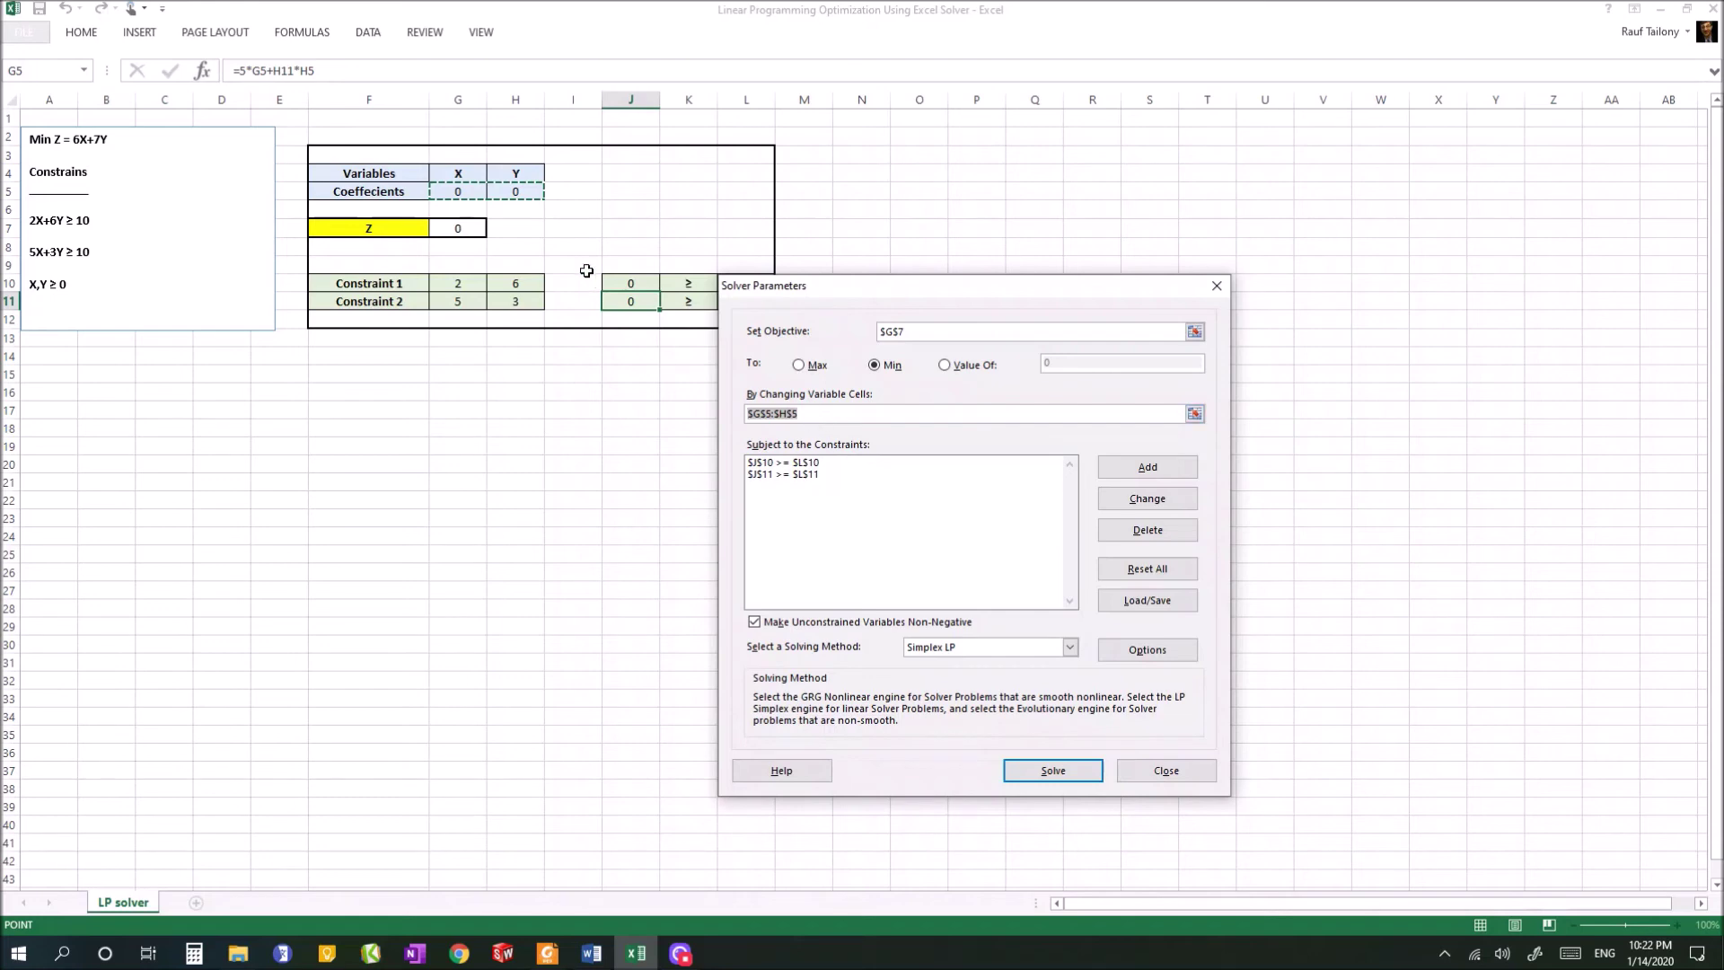
drag(469, 190, 506, 195)
click(780, 463)
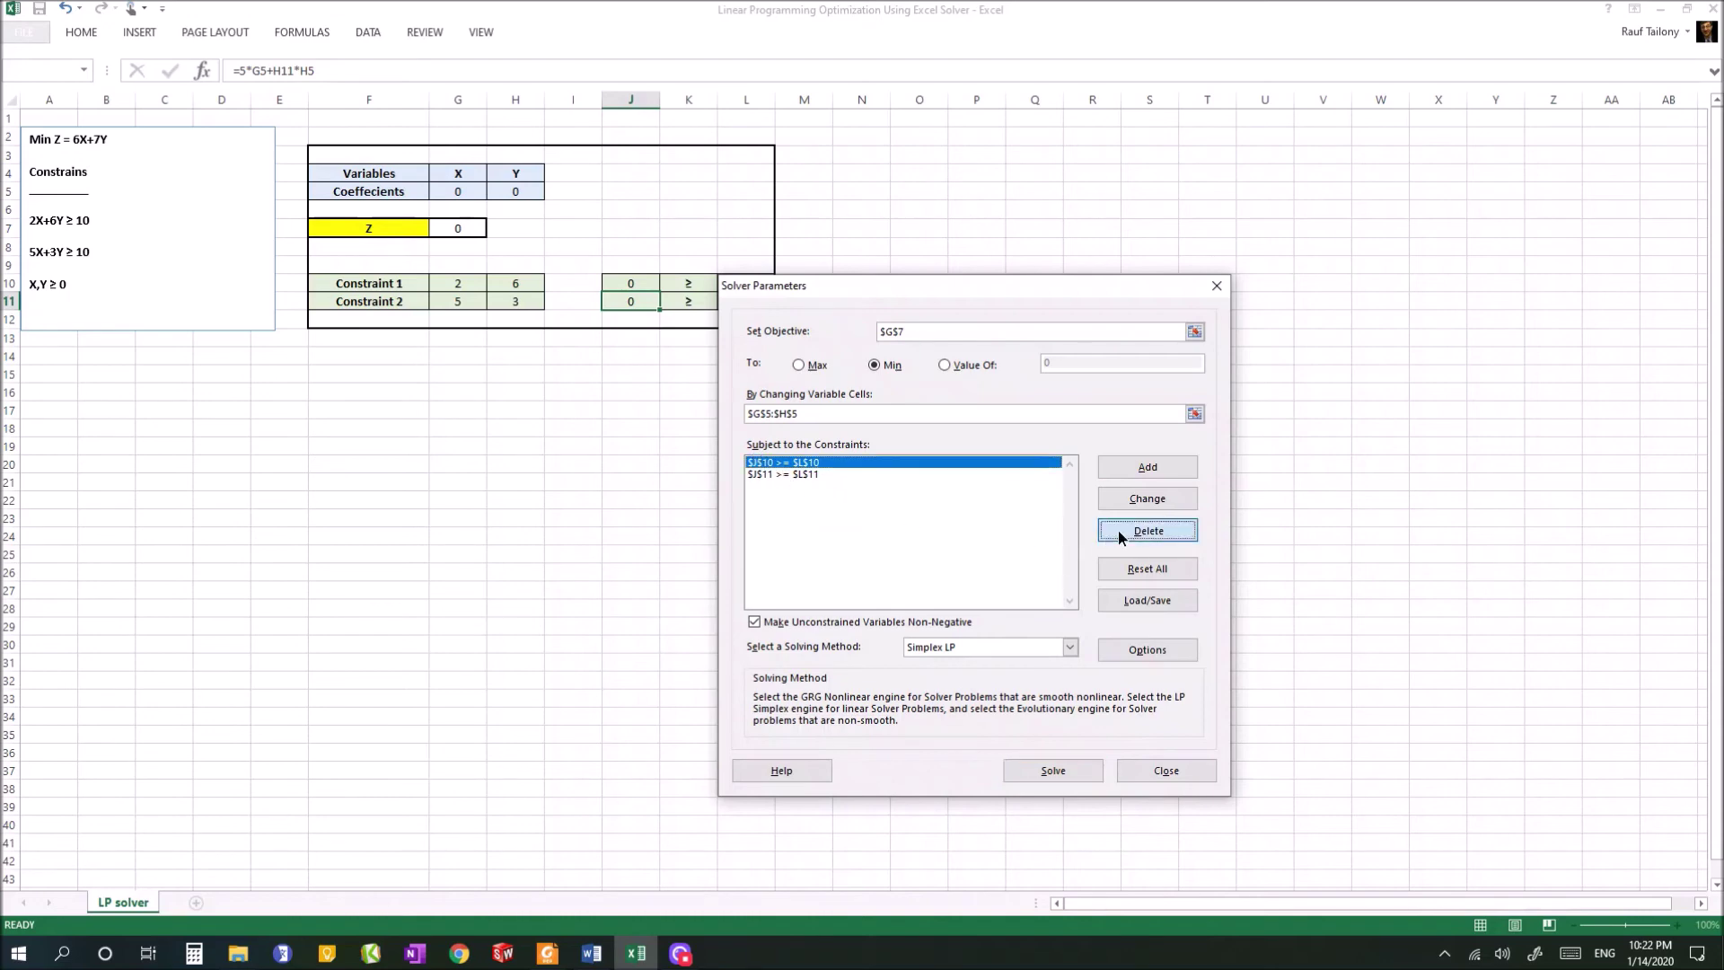
- Delete both existing Solver constraints
click(1118, 530)
click(810, 467)
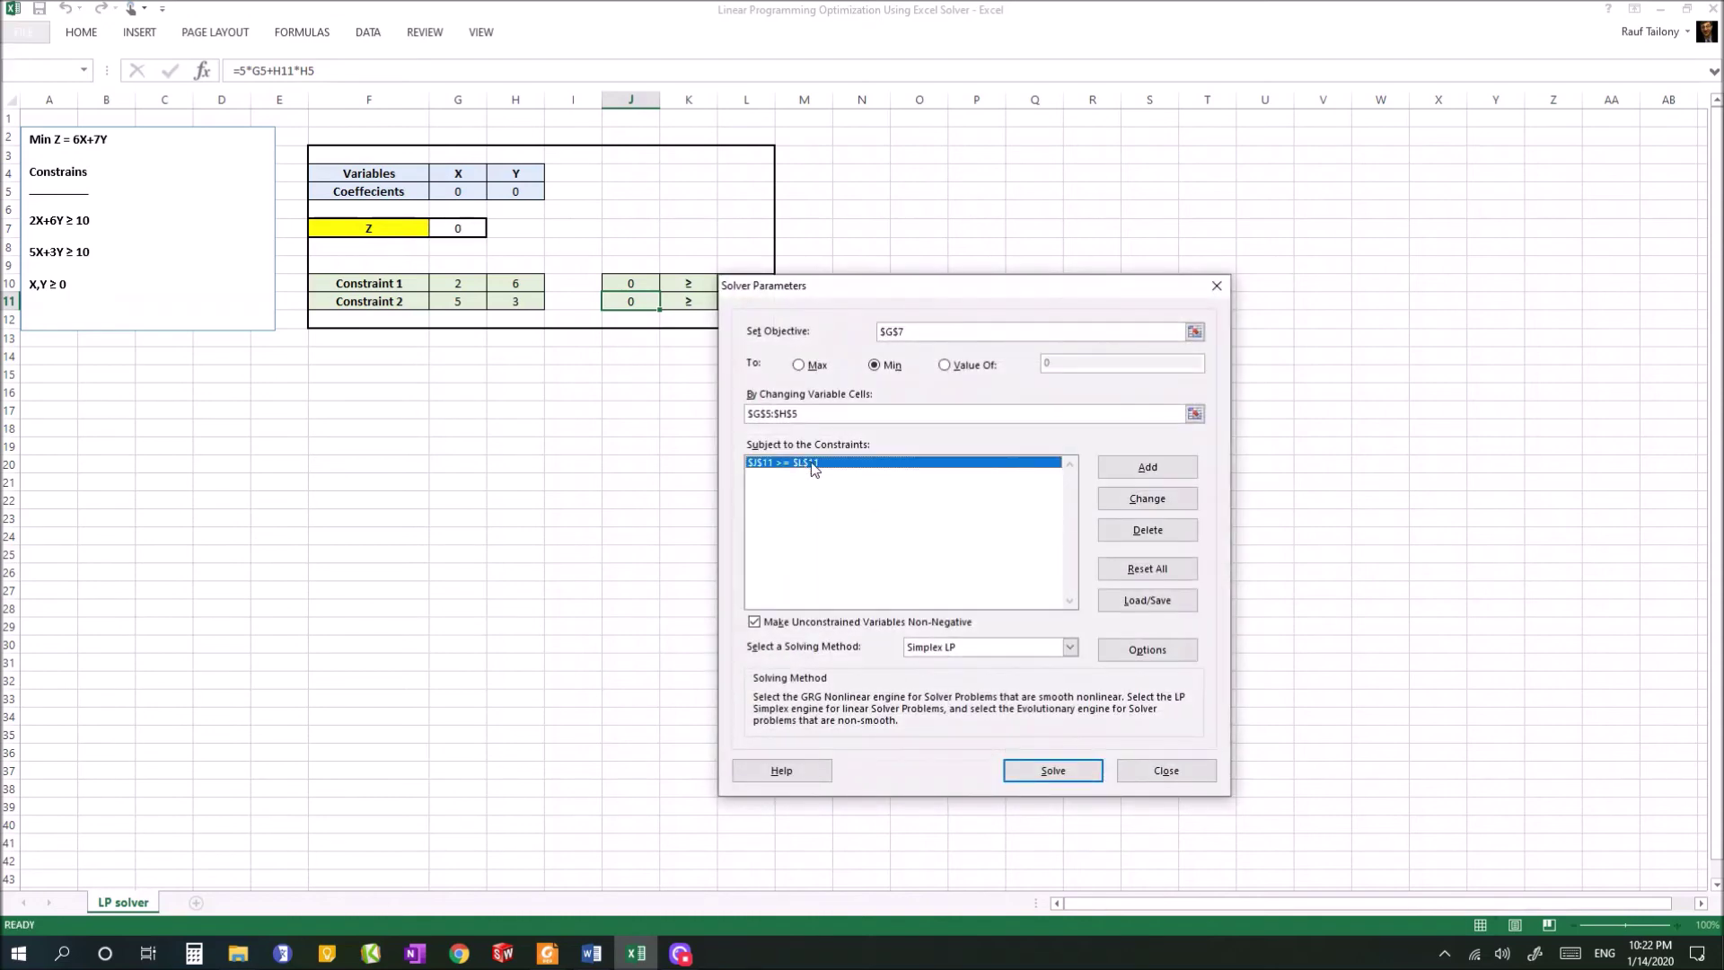
click(1123, 529)
- Add Solver constraints $J$10 >= $L$10 and $J$11 >= $L$11
click(1122, 470)
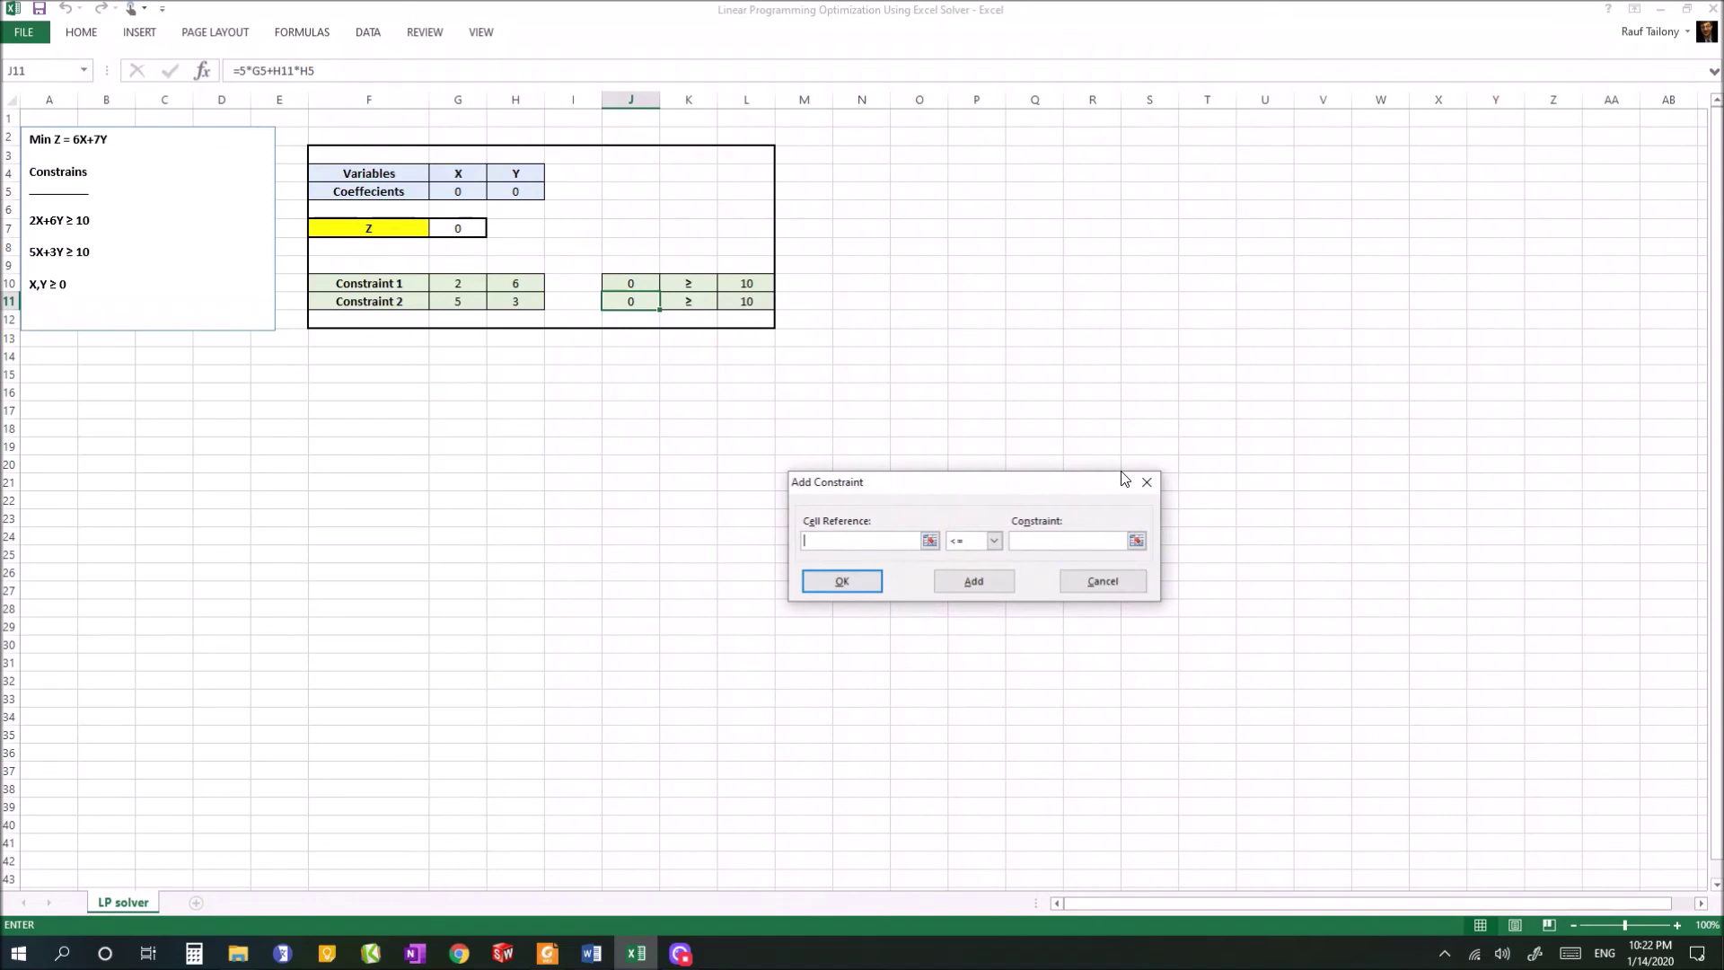
click(631, 283)
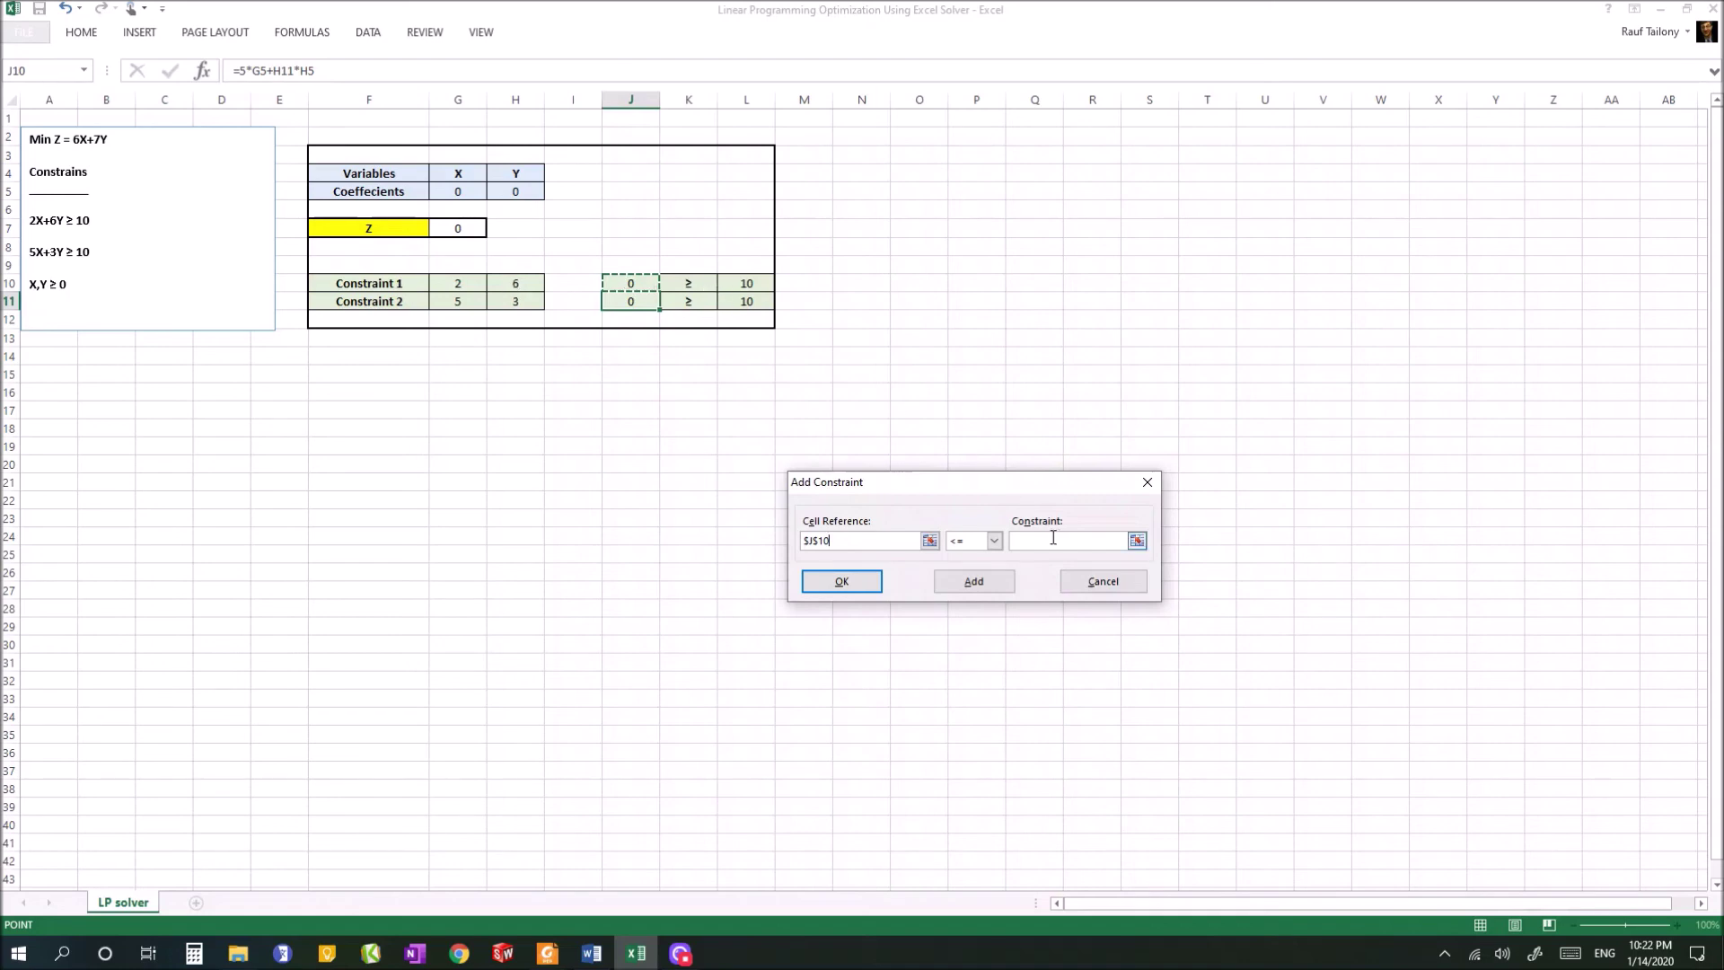
click(995, 541)
click(961, 580)
click(759, 286)
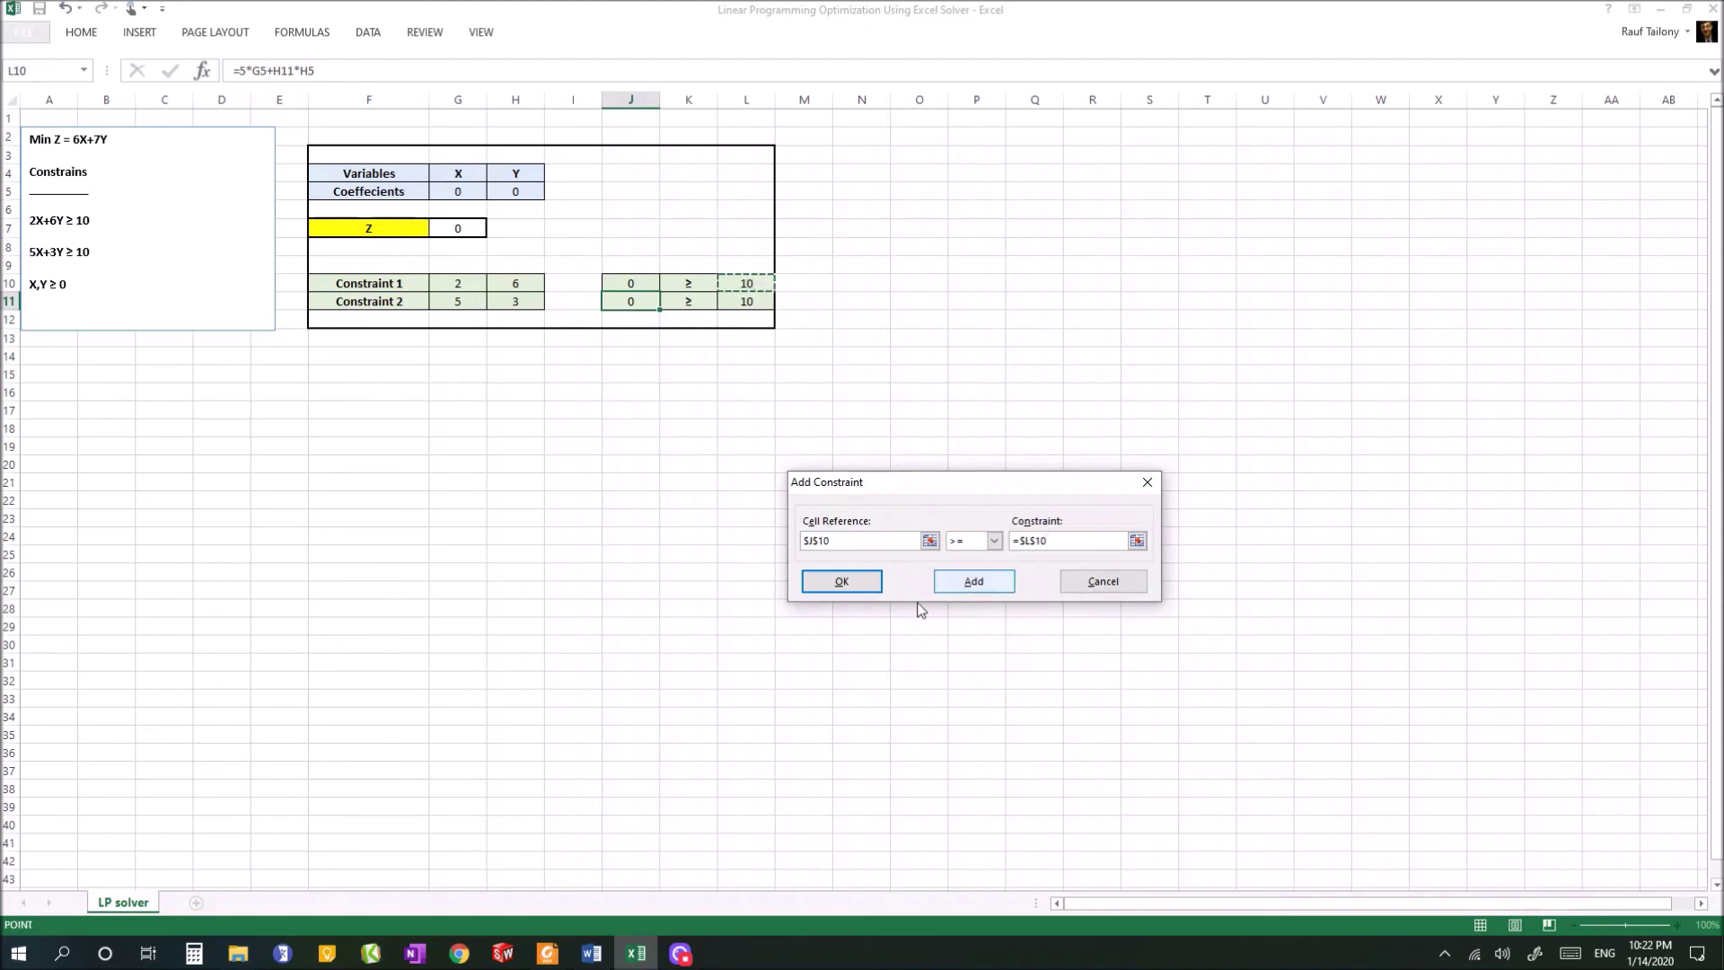
click(968, 583)
click(631, 304)
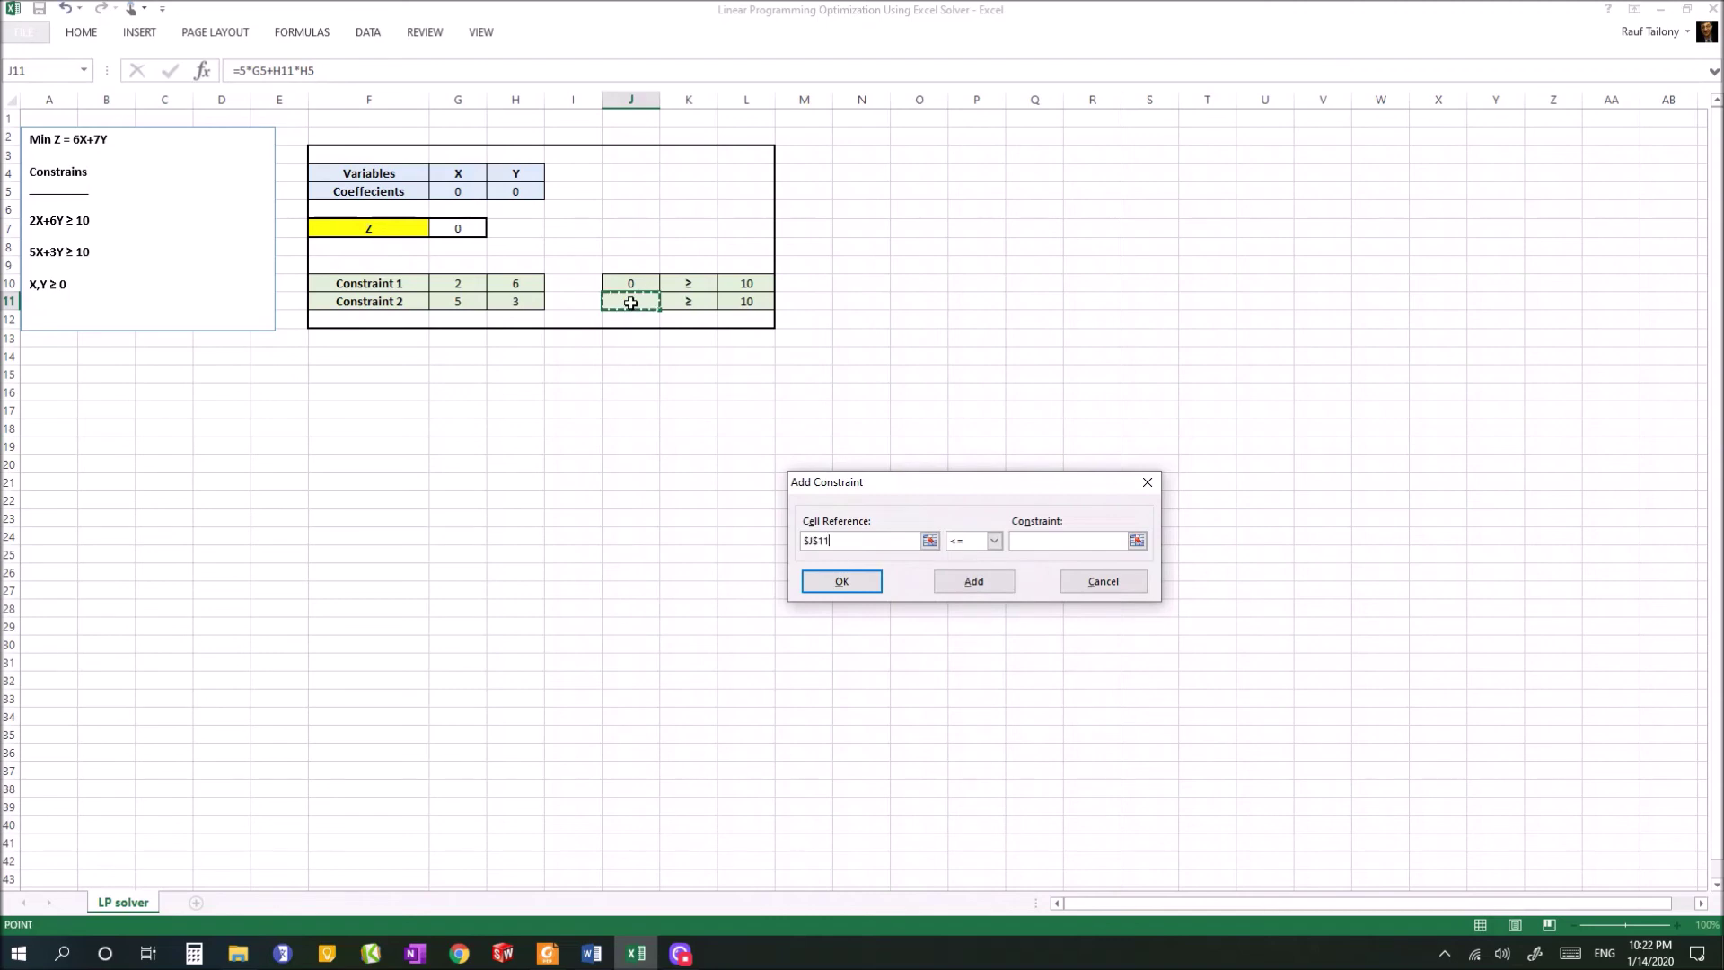
click(994, 541)
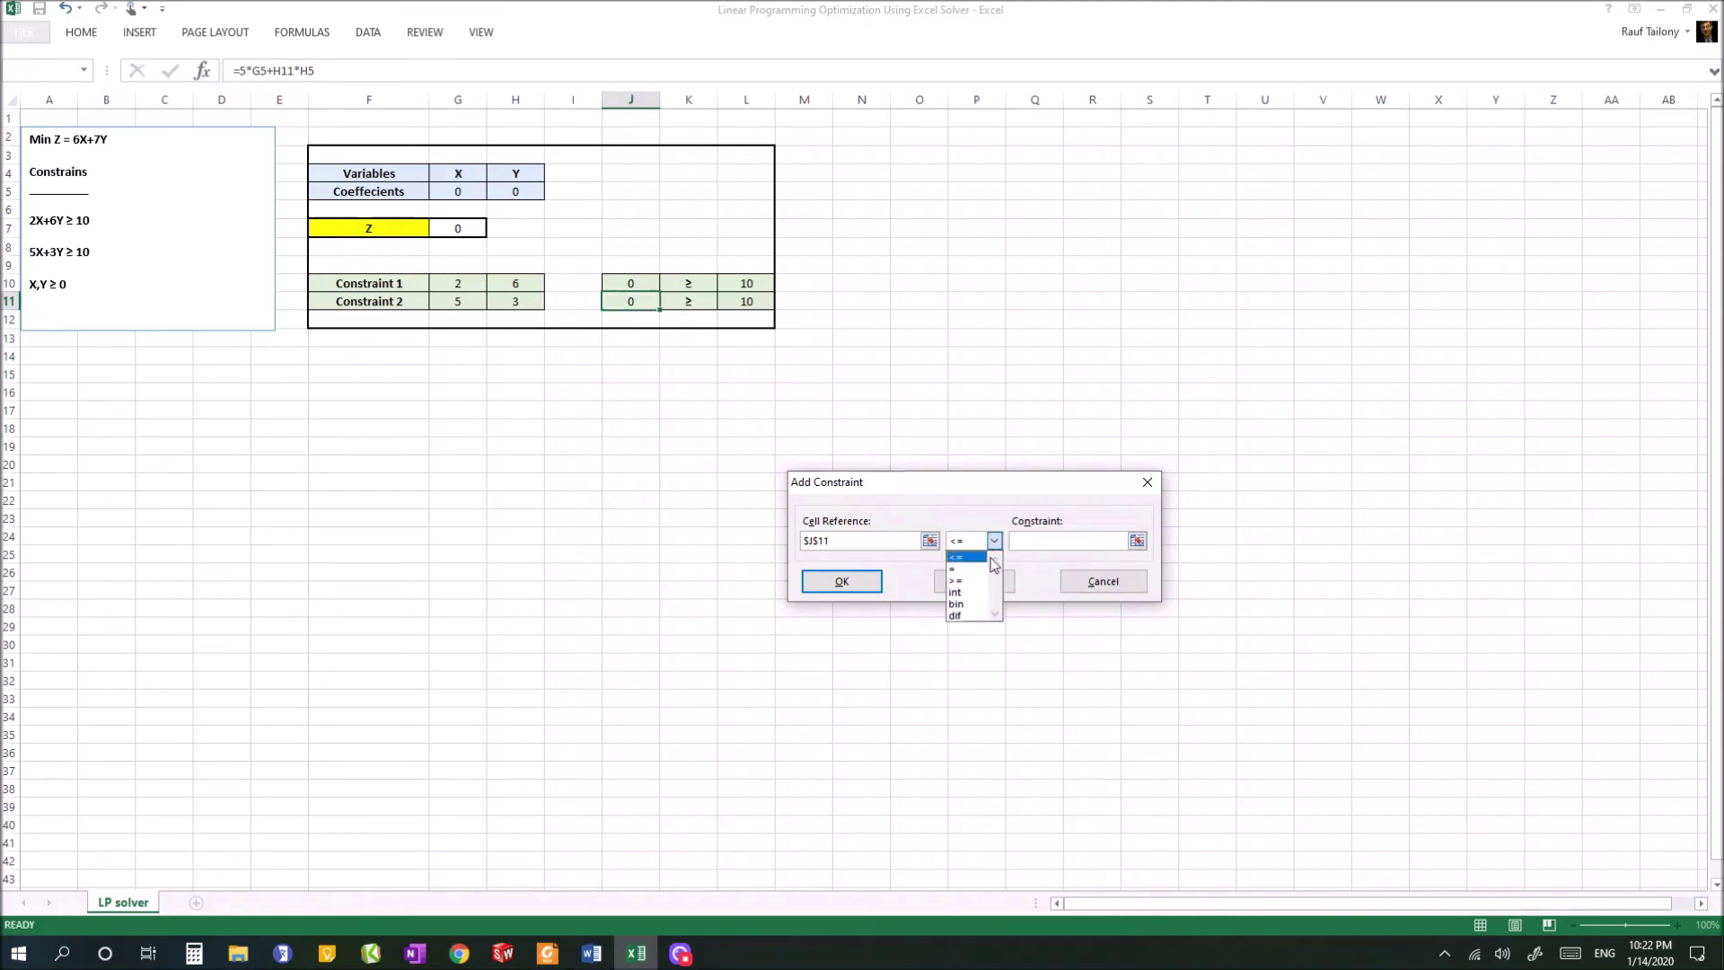
click(970, 581)
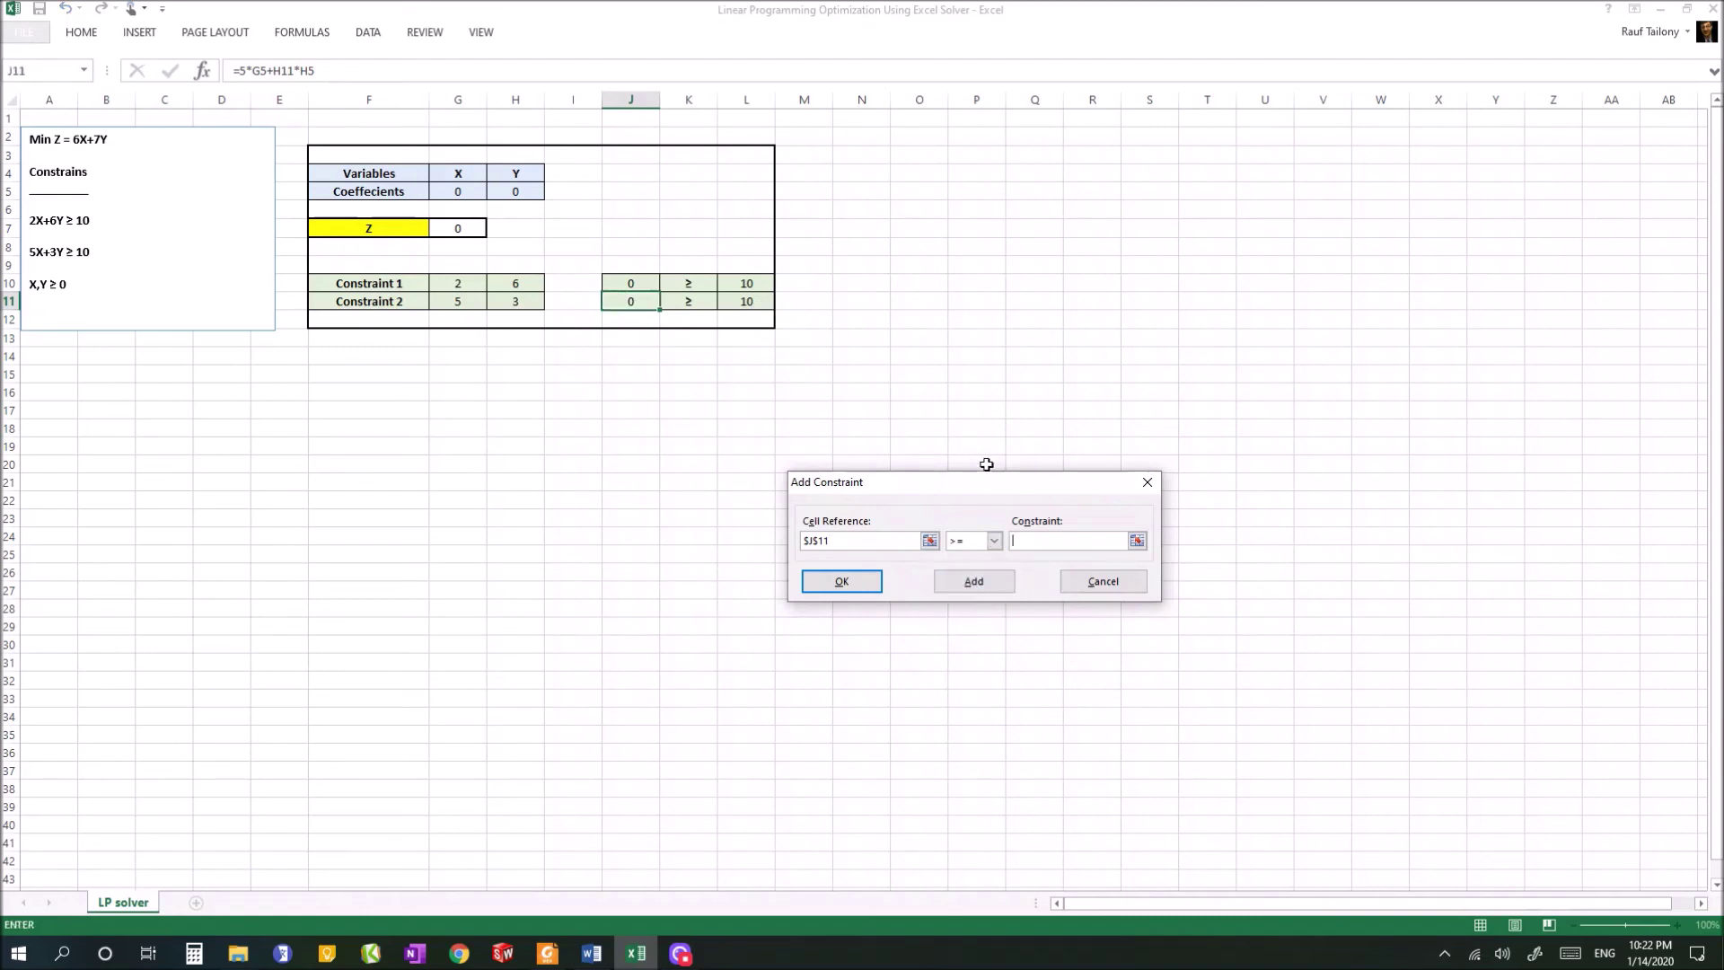
click(755, 301)
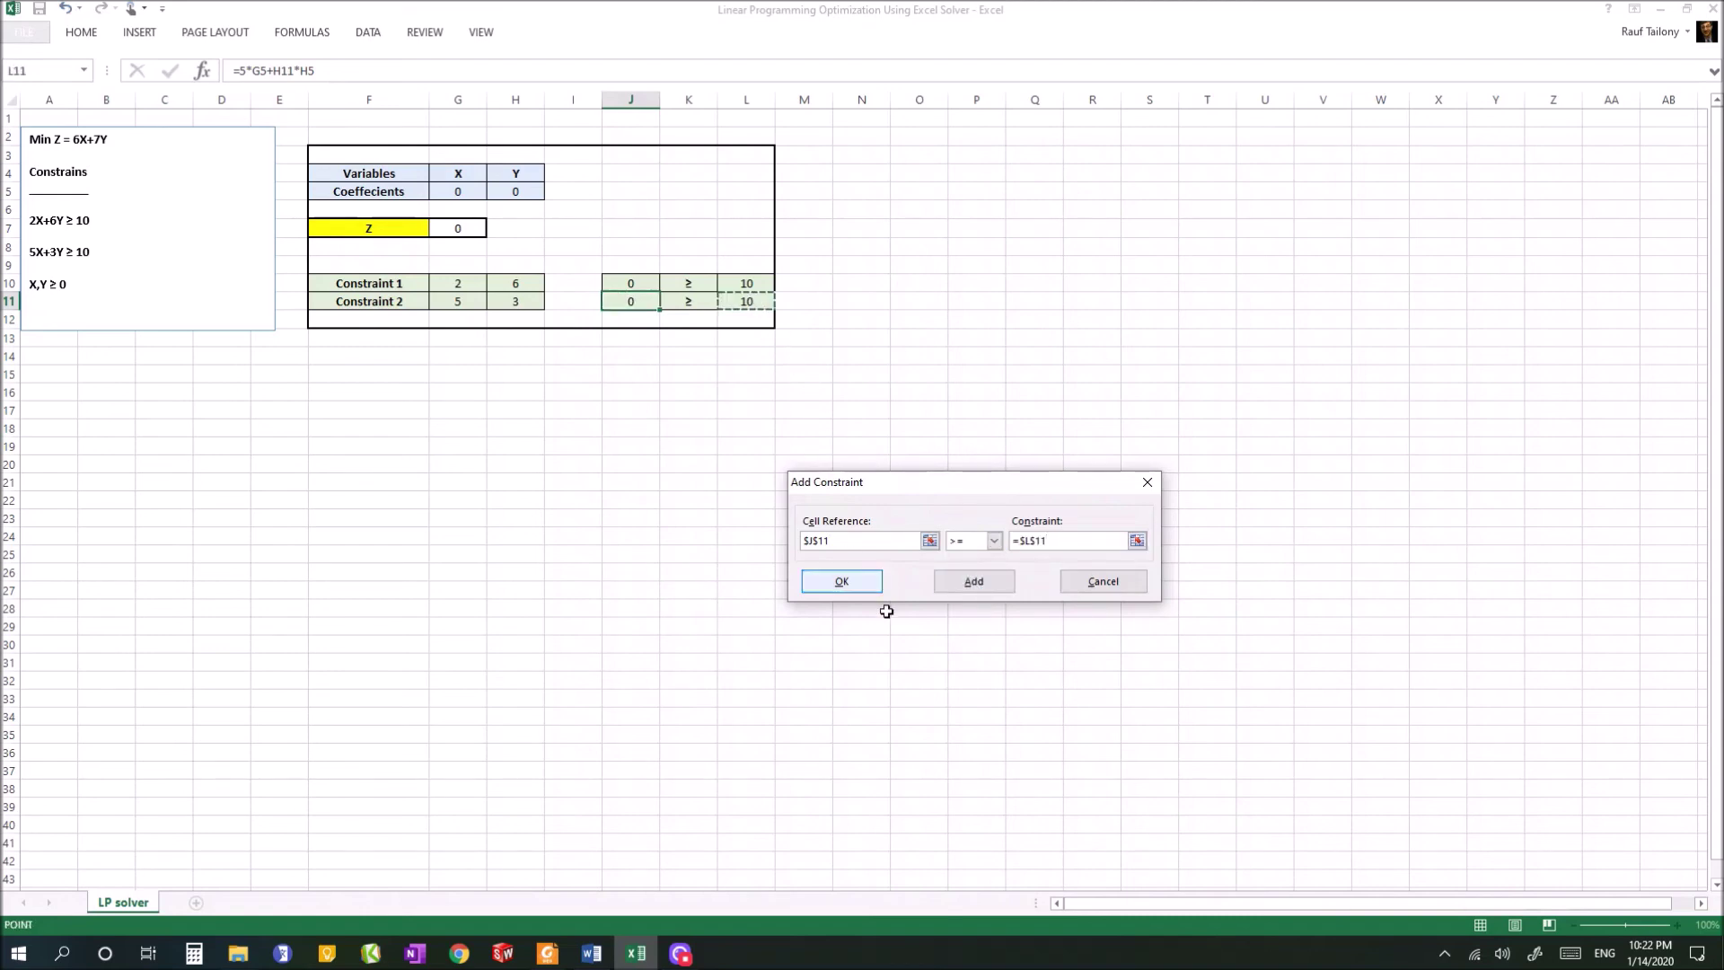
click(855, 582)
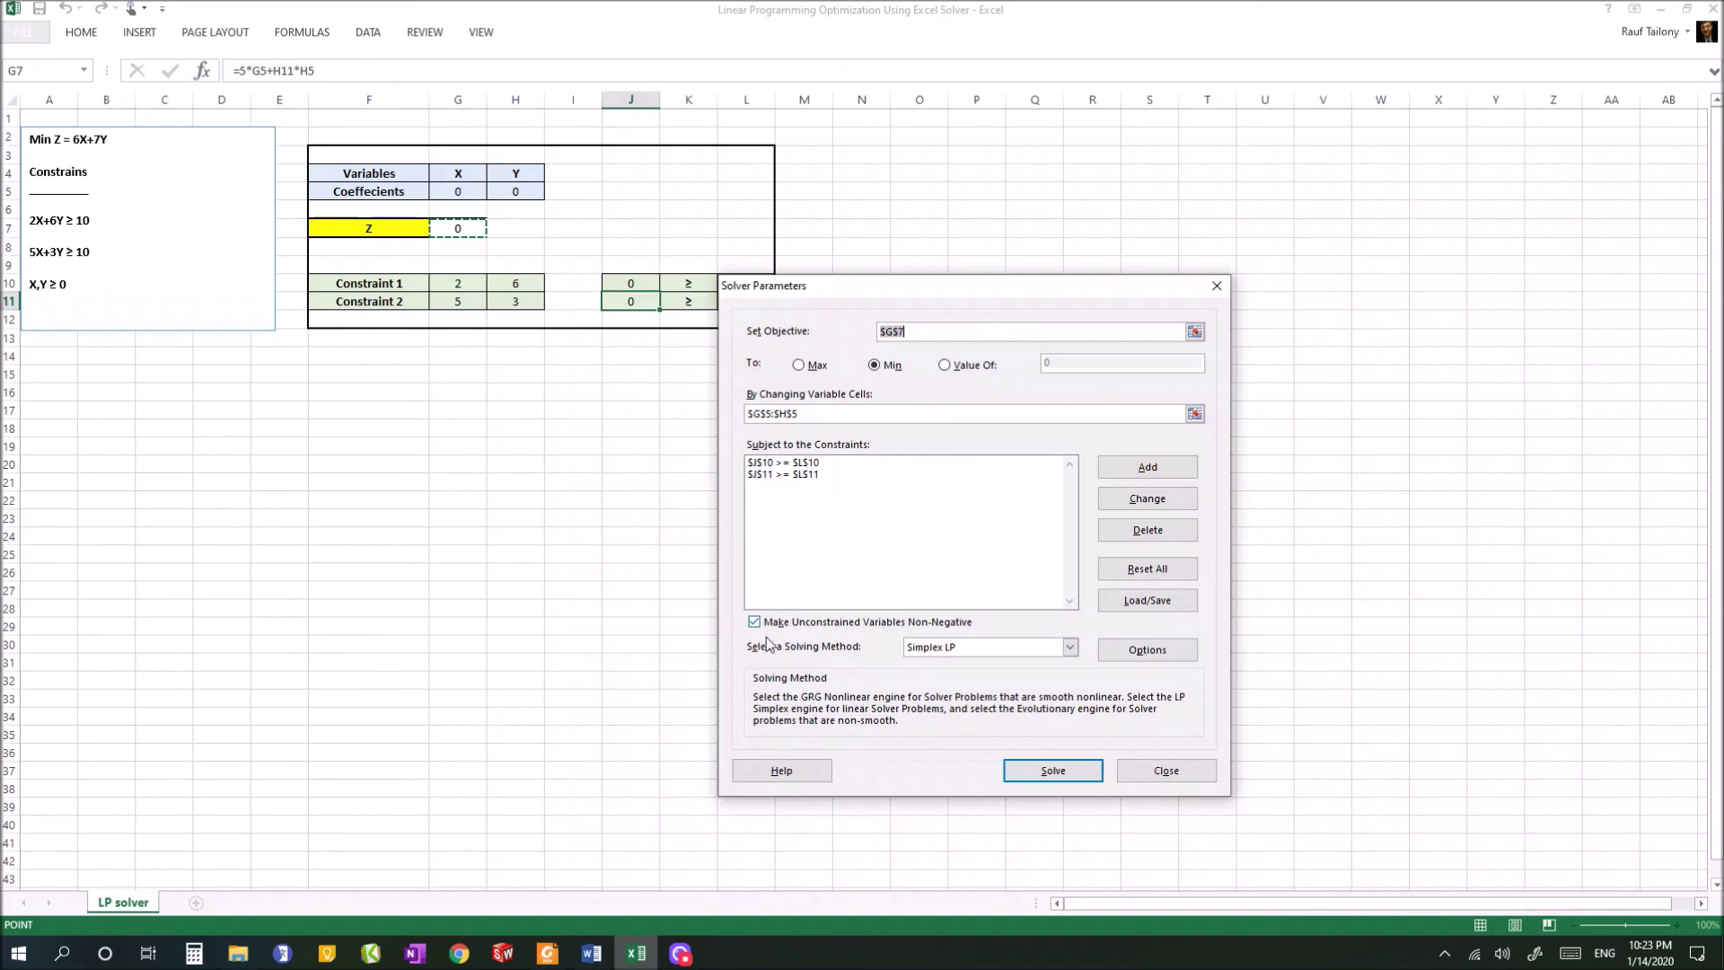
click(969, 650)
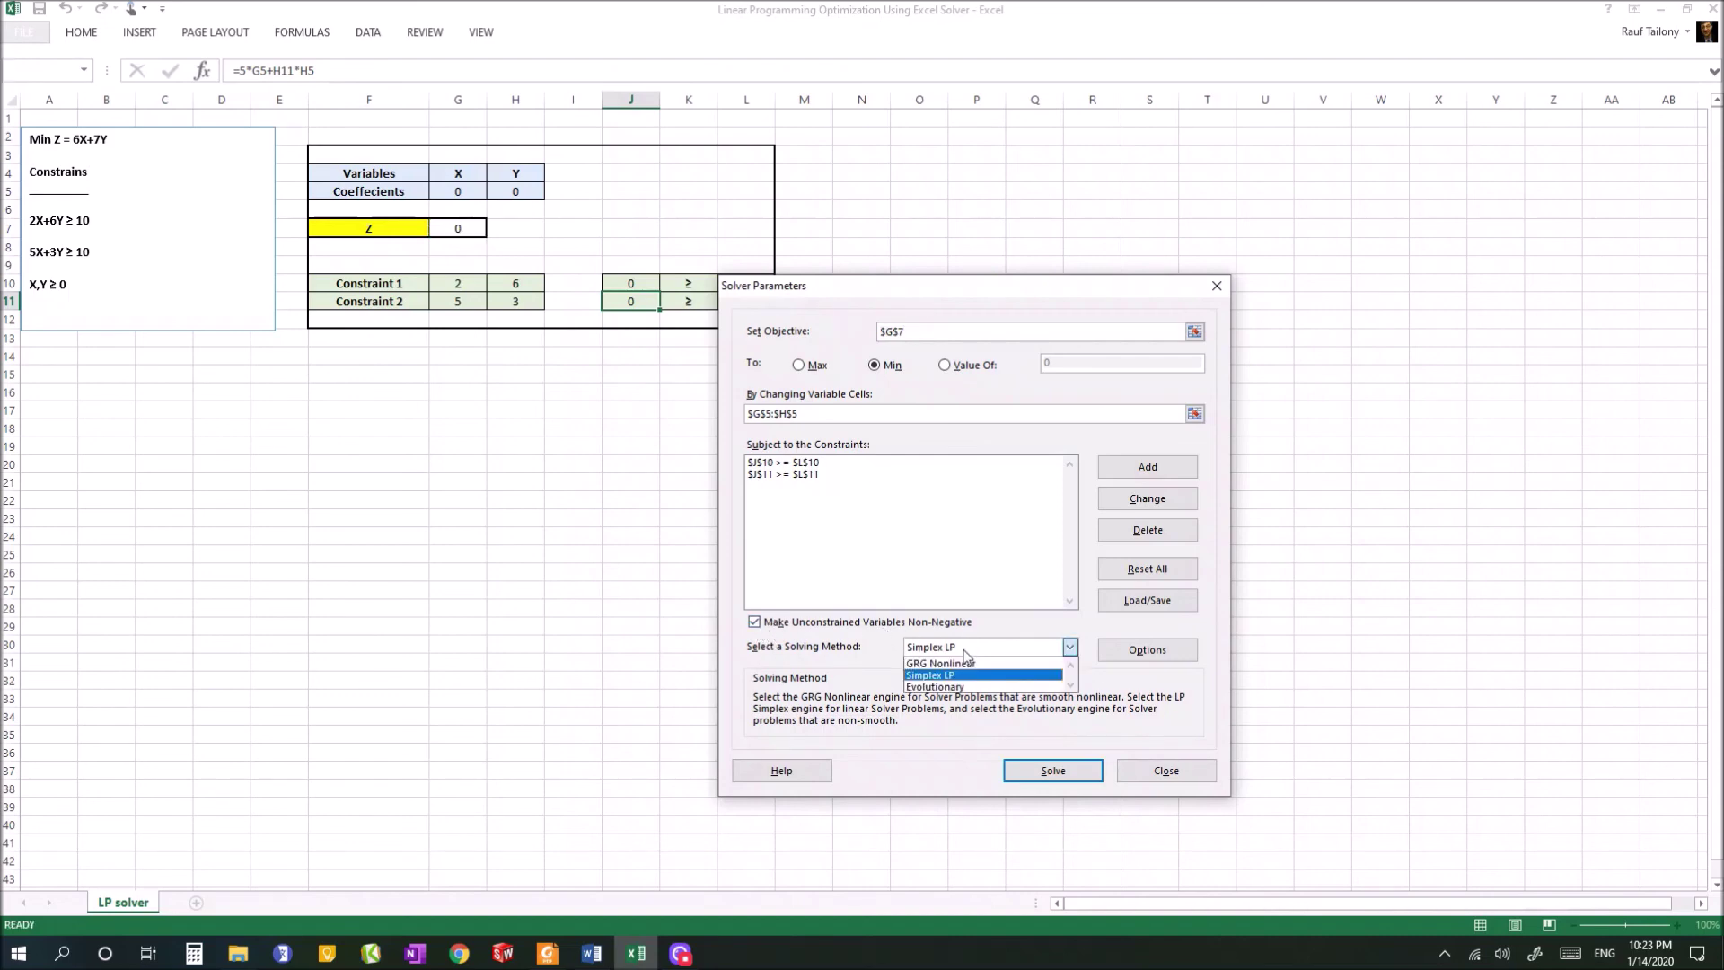
click(938, 677)
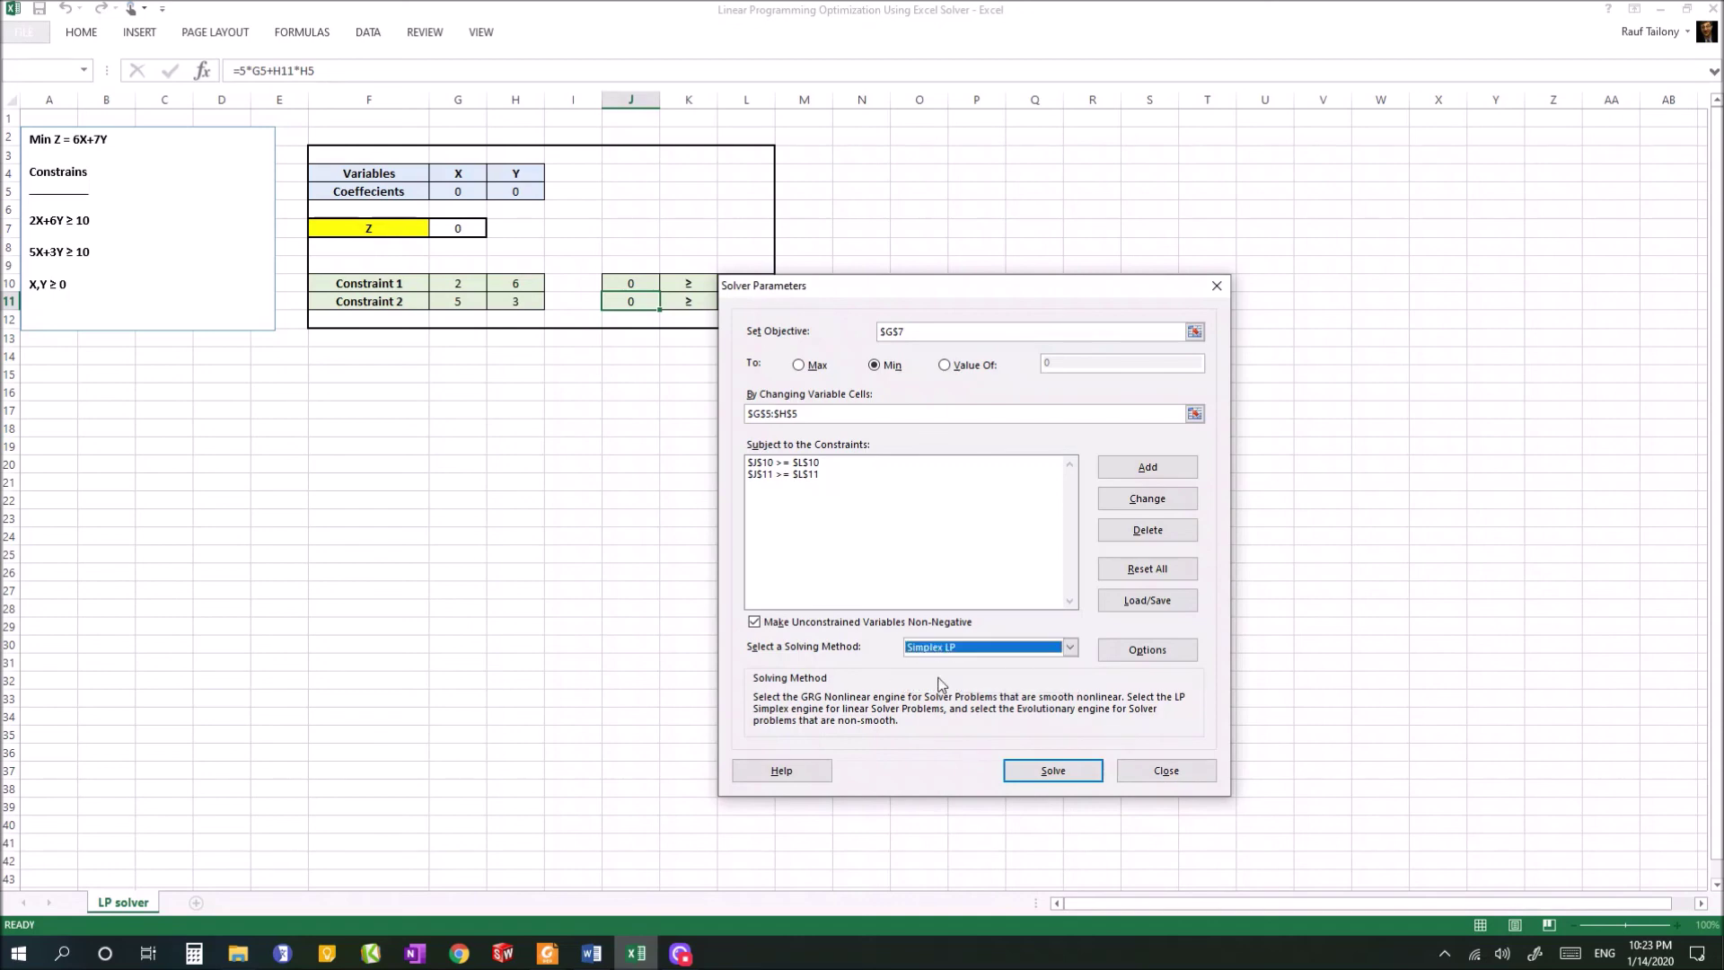
click(1056, 768)
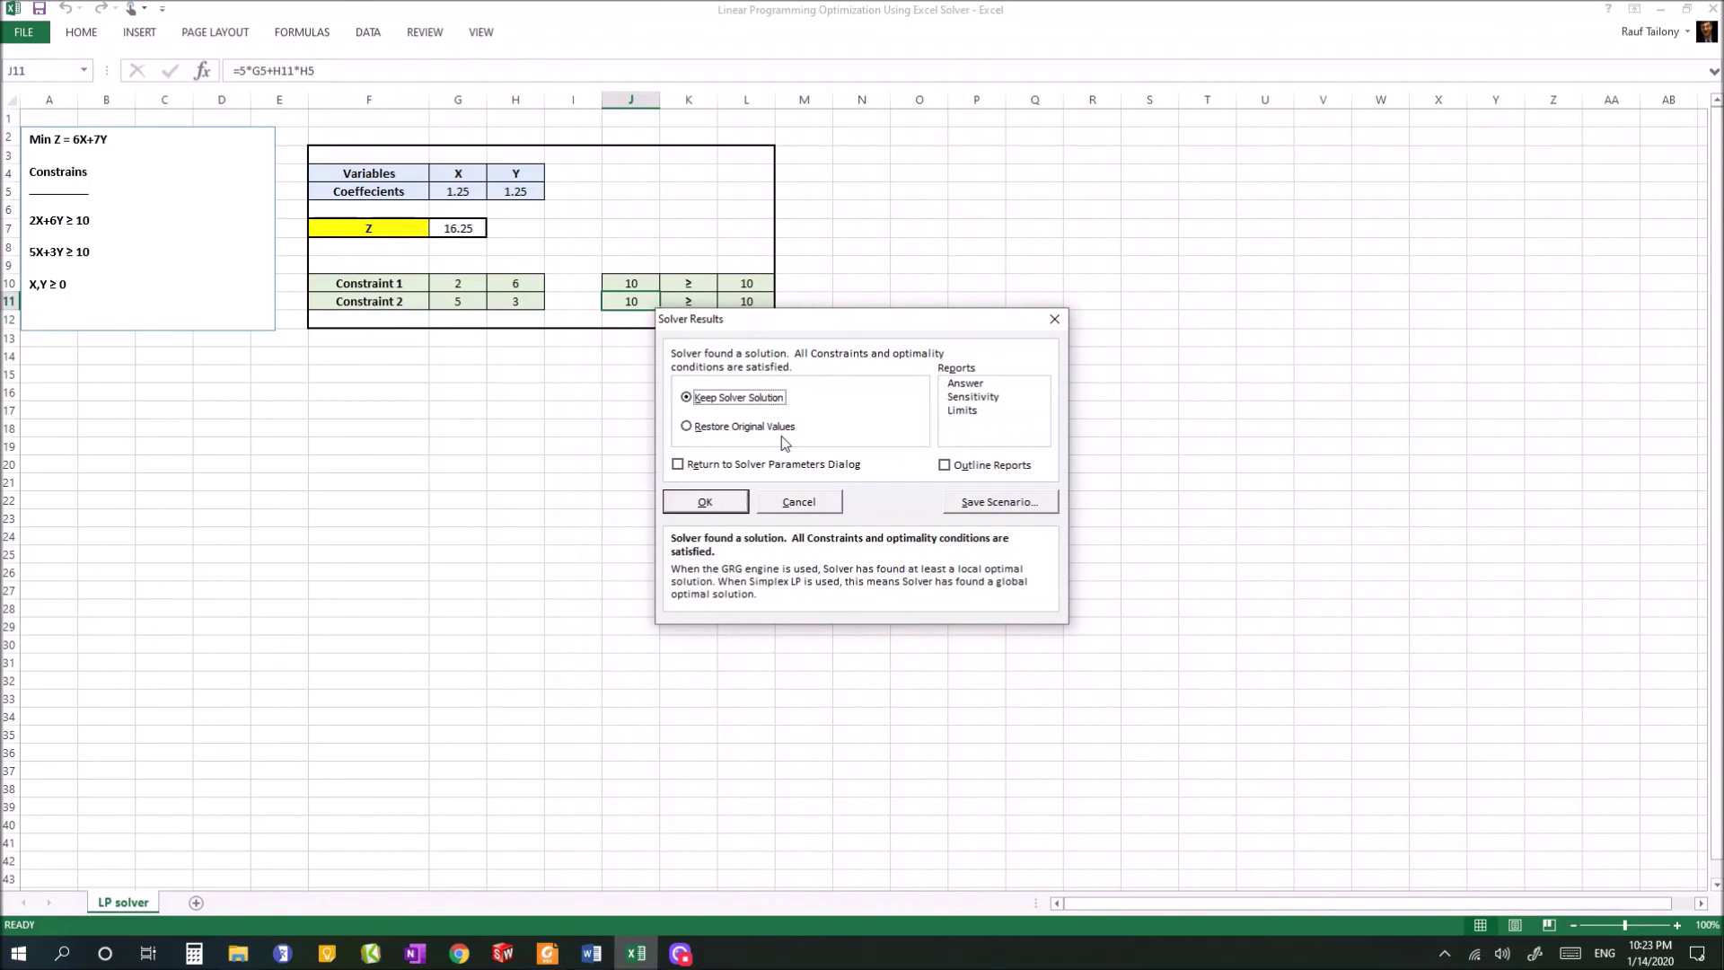
- Keep Solver's solution and verify X = 1.25, Y = 1.25 and Z = 16.25
click(705, 502)
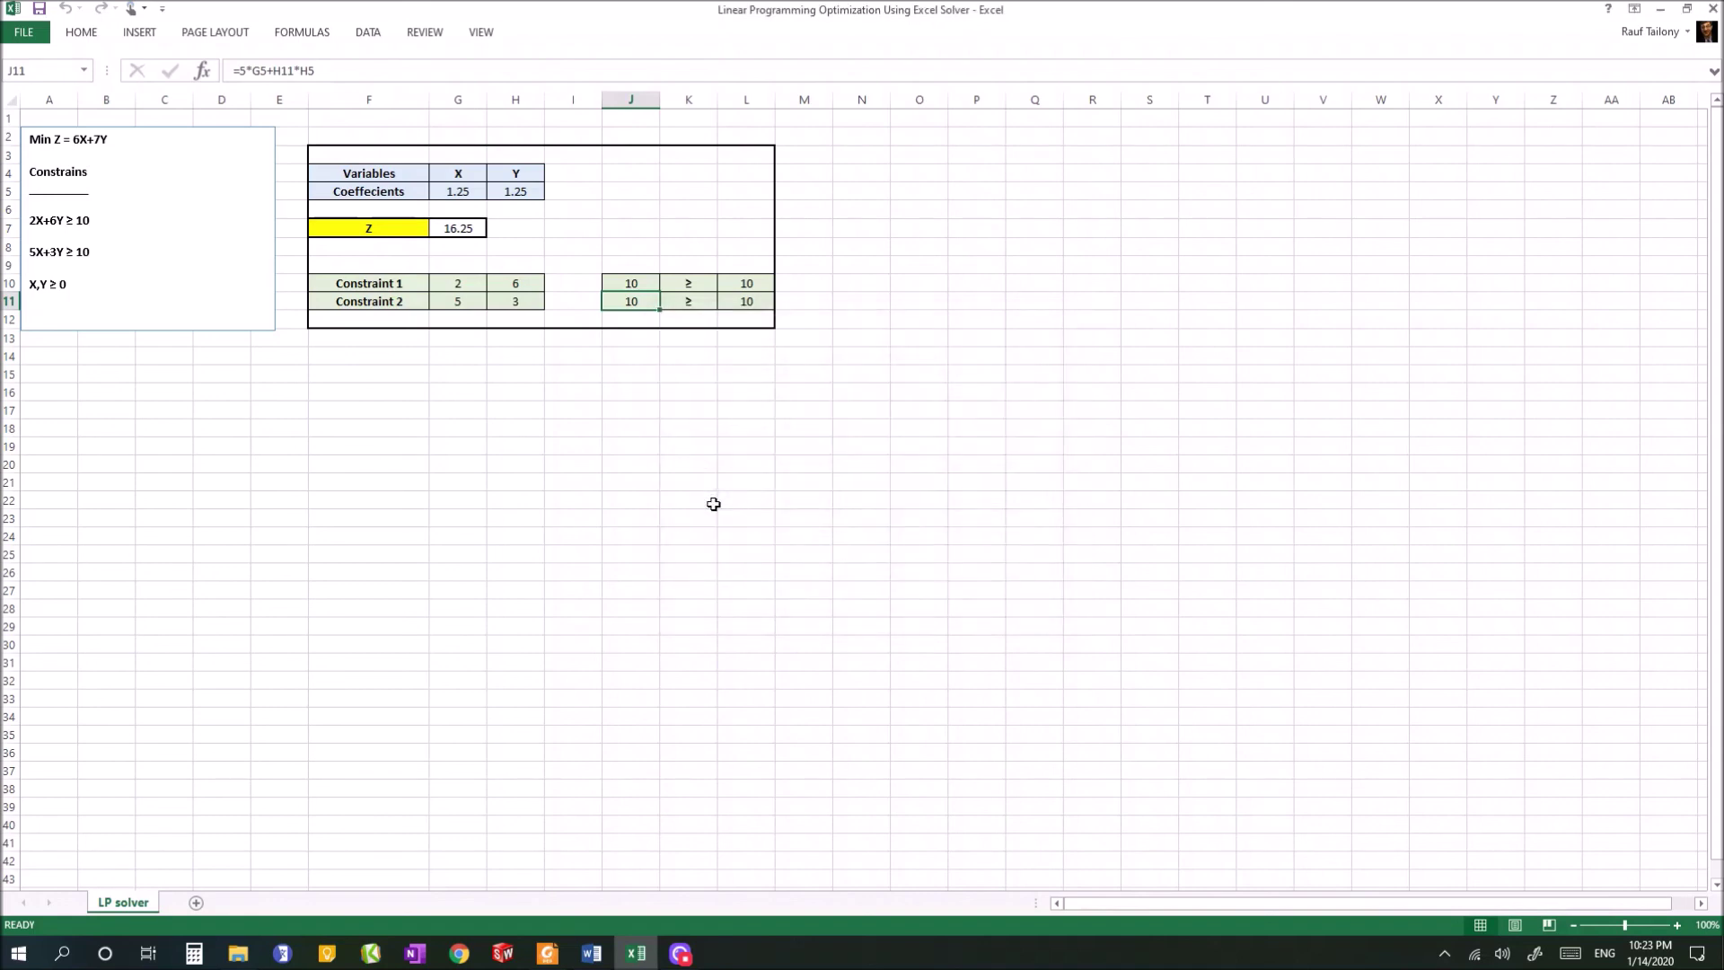
click(457, 193)
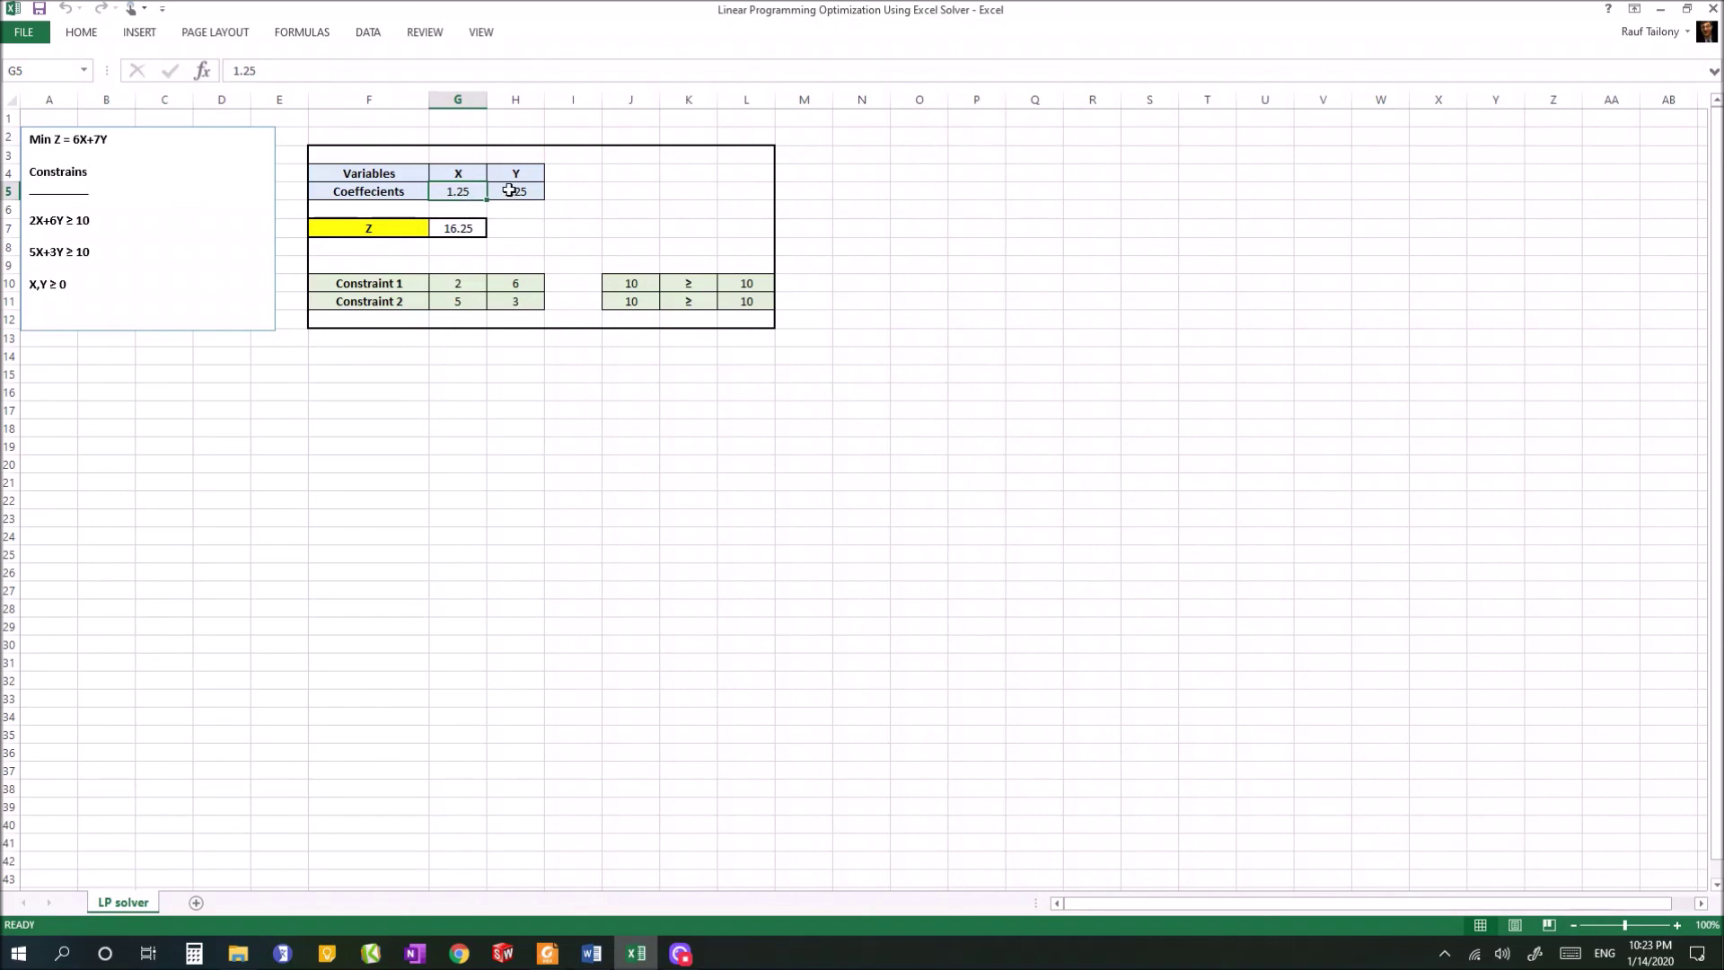
click(510, 191)
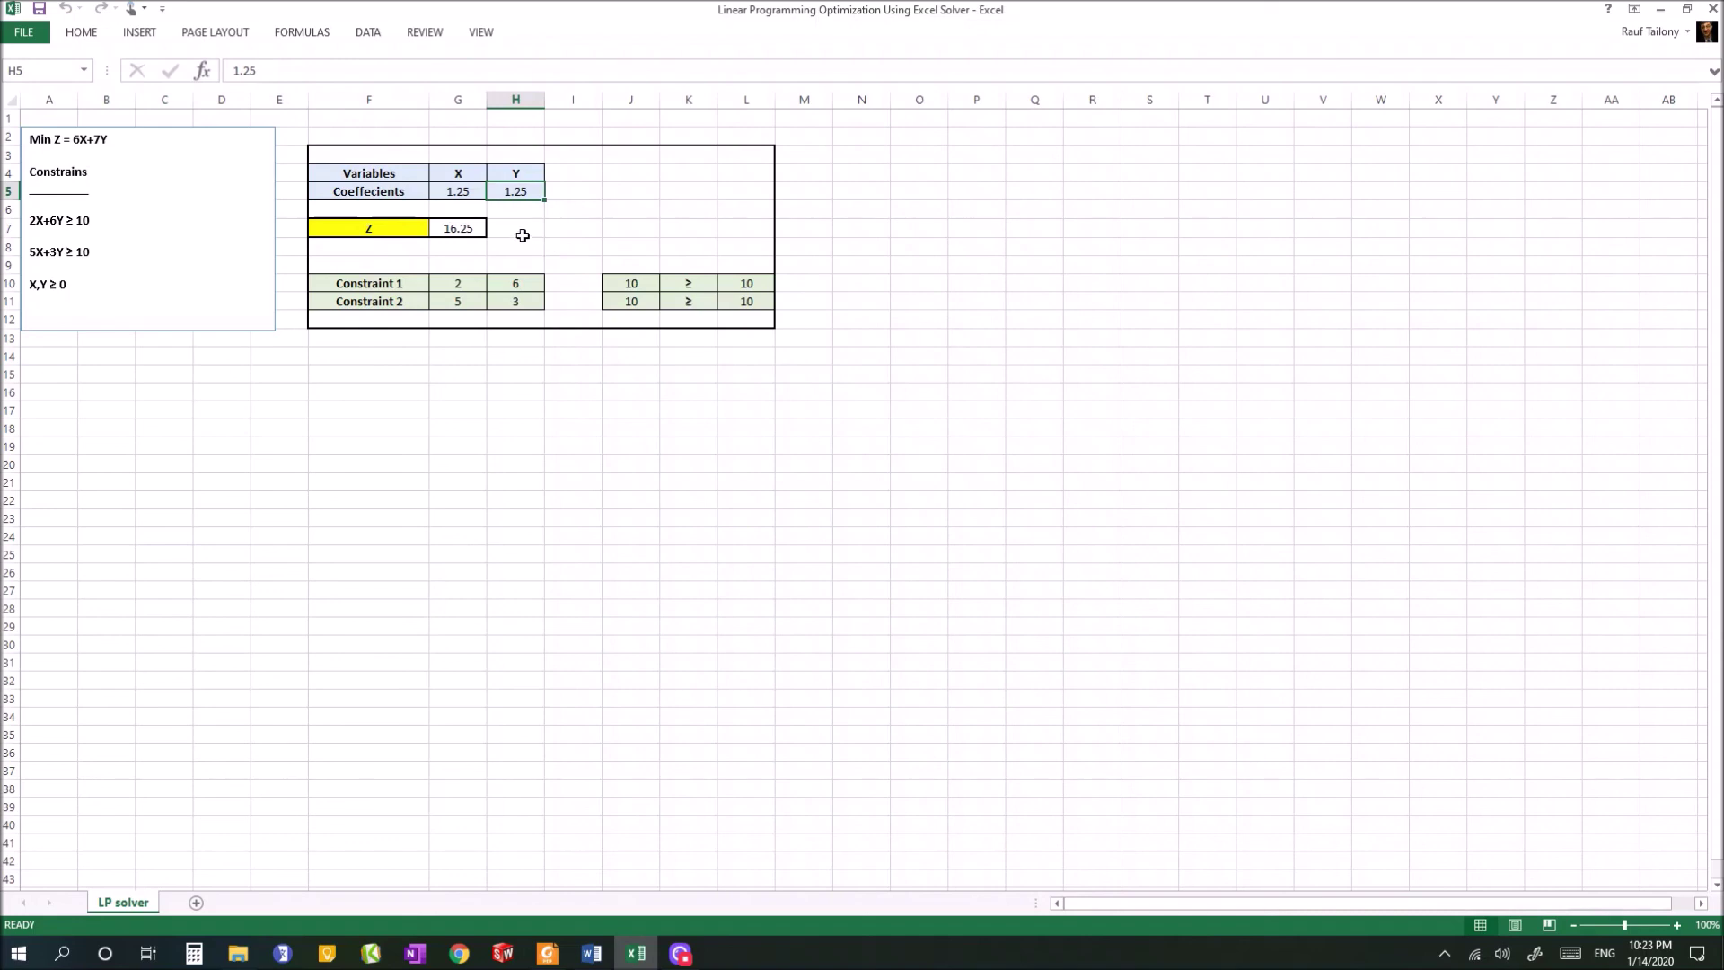
click(454, 230)
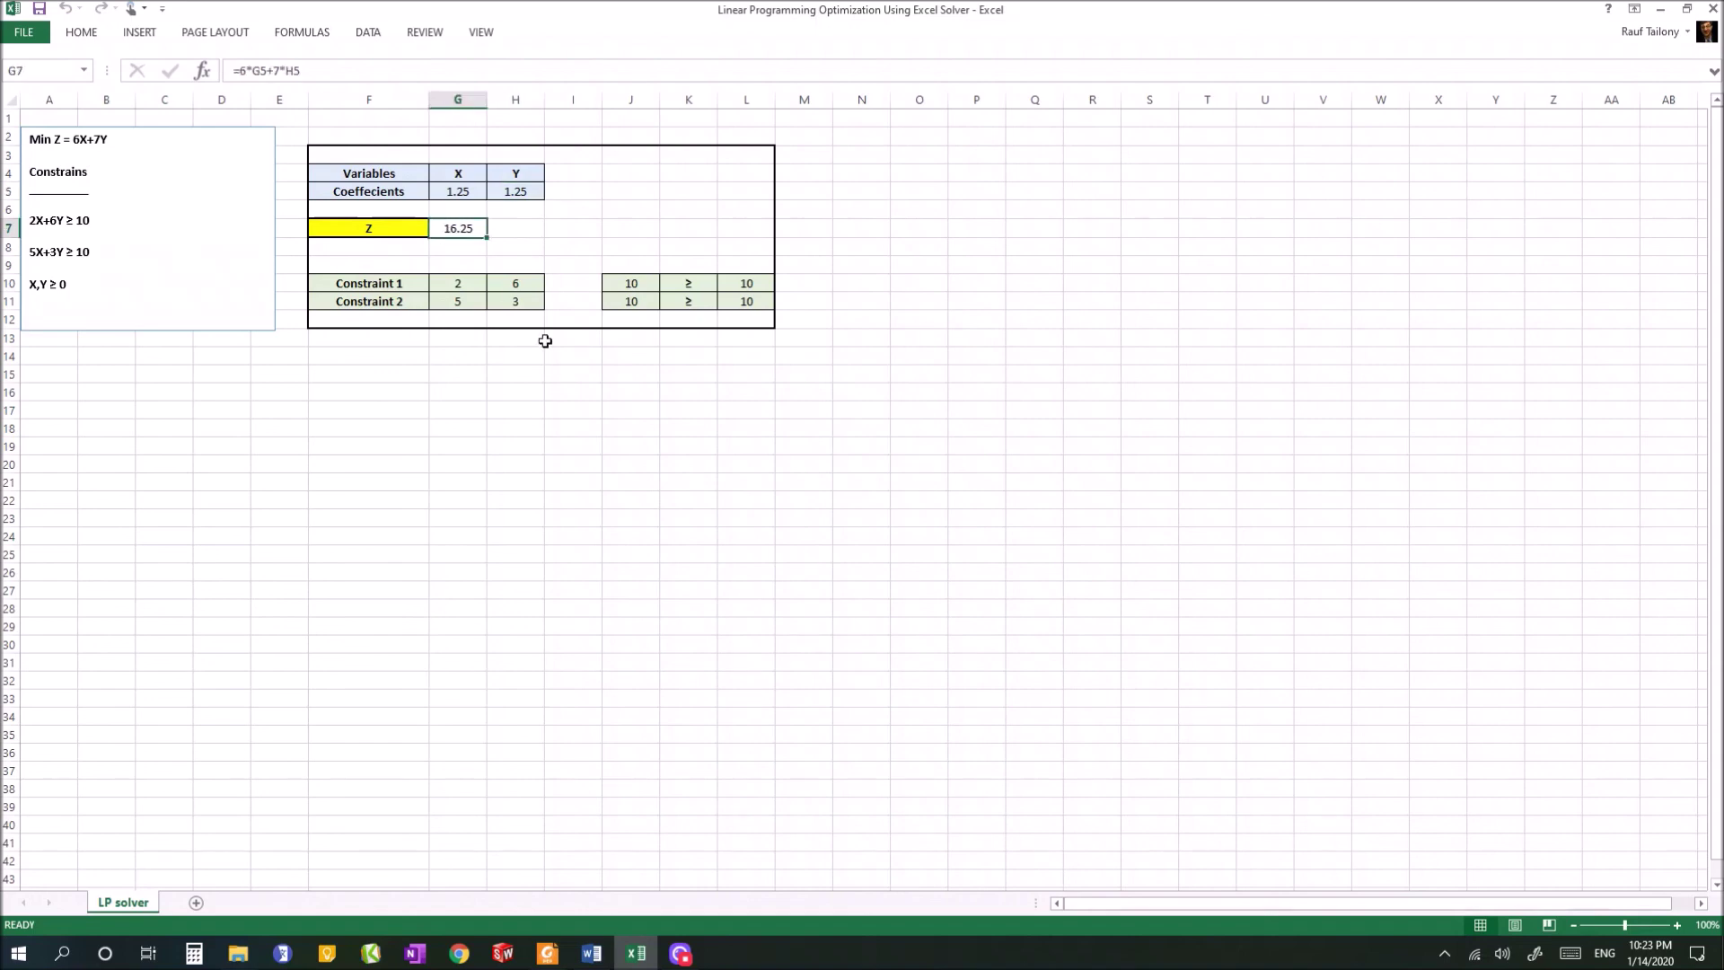